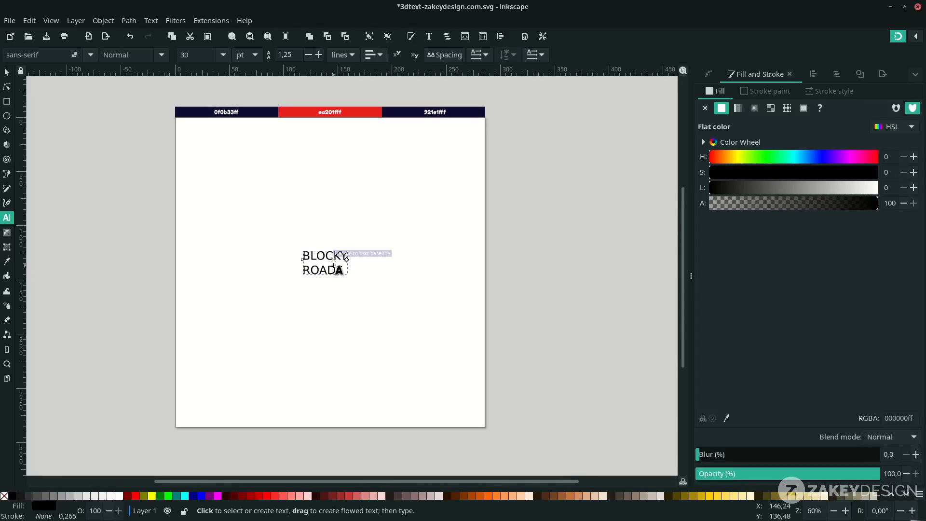
# - Set the font of the BLOCKY ROADS text to Bowlby One SC
pyautogui.hotkey('ctrl', 'a')
pyautogui.click(43, 54)
pyautogui.write('BOW')
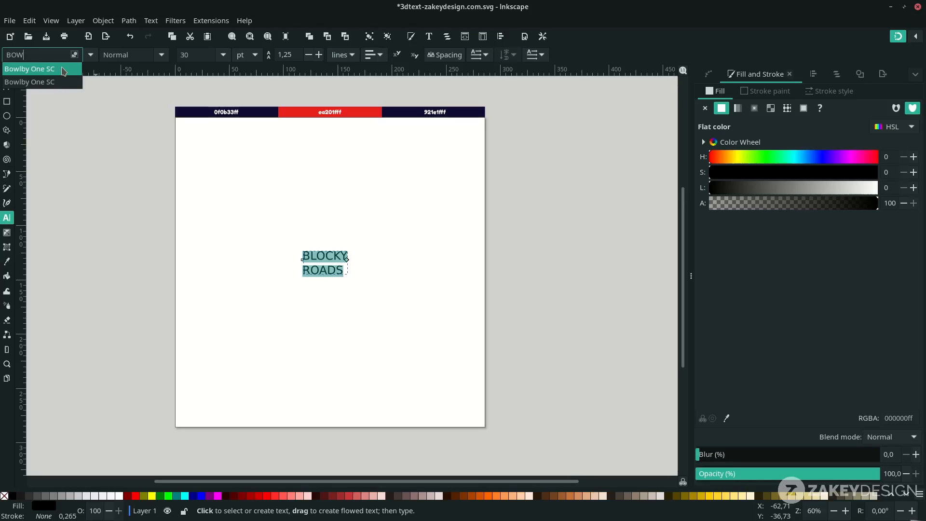
pyautogui.click(63, 71)
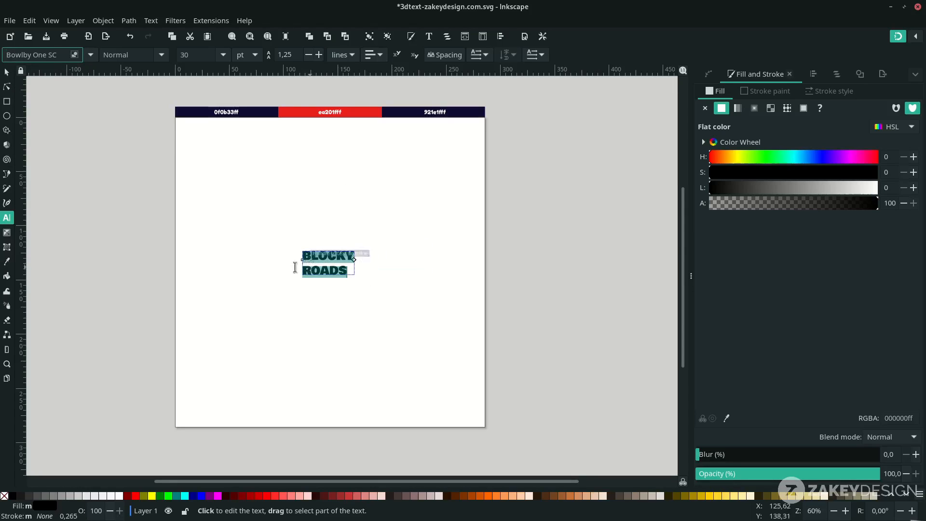
# - Enlarge the BLOCKY ROADS text about its centre to roughly 150 mm wide and 70 mm high
pyautogui.scroll(1, 331, 275)
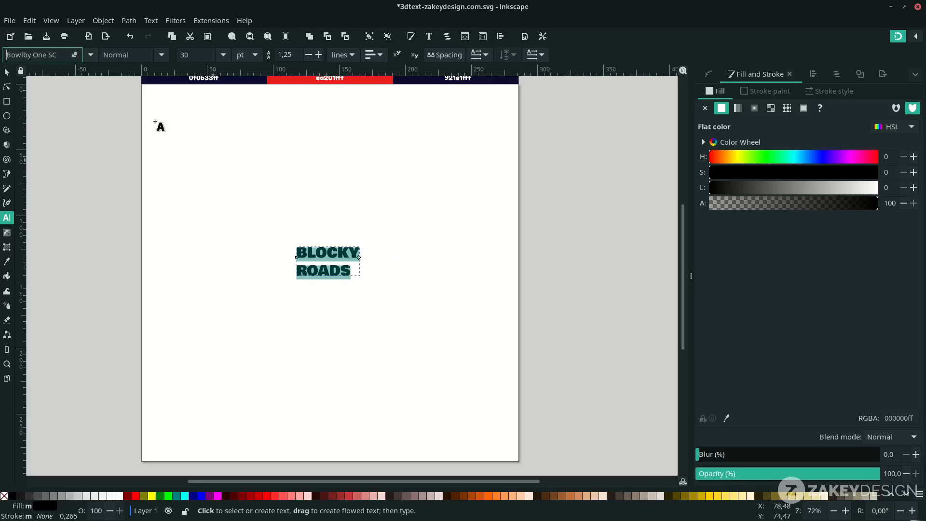
pyautogui.click(7, 72)
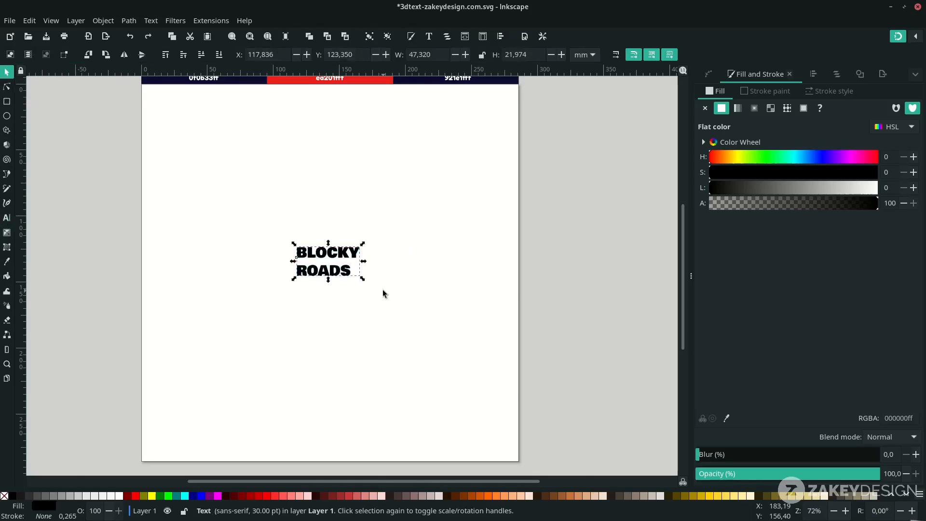
pyautogui.moveTo(363, 279); pyautogui.dragTo(430, 331)
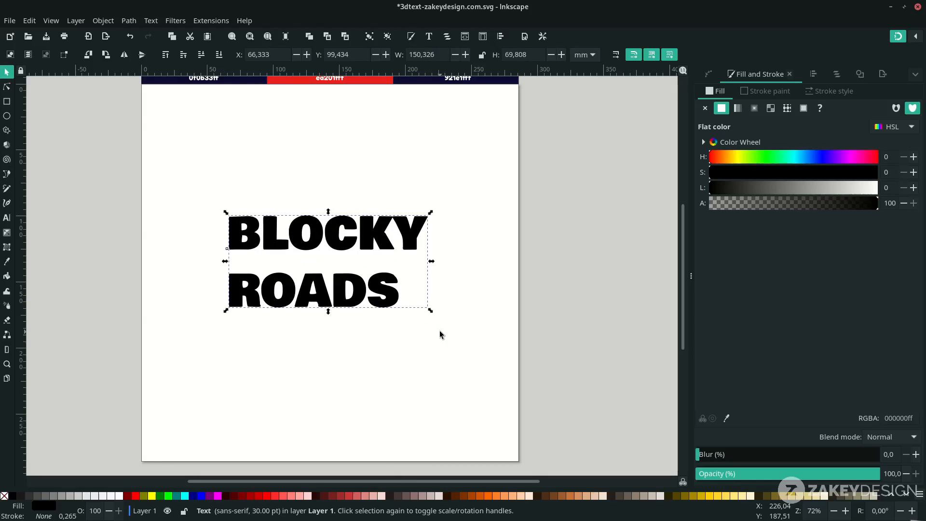
pyautogui.click(438, 331)
pyautogui.press('5')
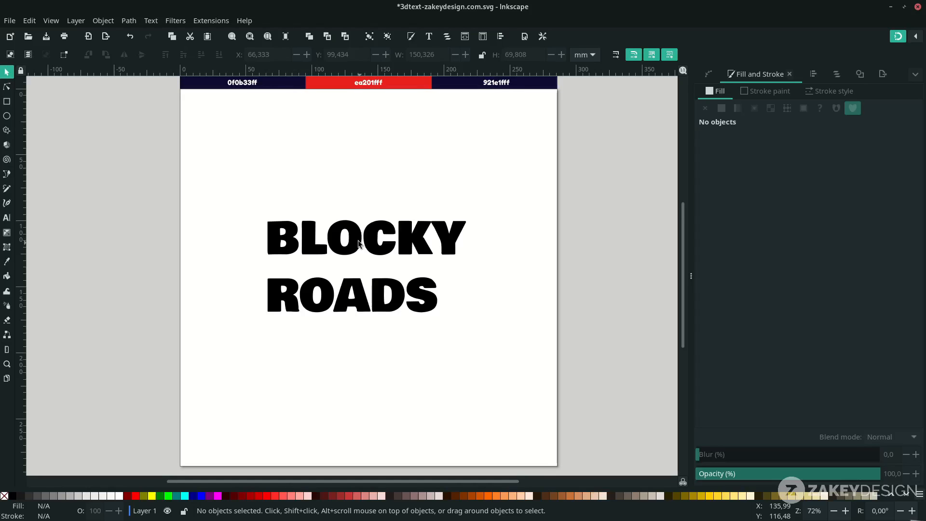
# - Convert the BLOCKY ROADS text object to paths
pyautogui.click(358, 241)
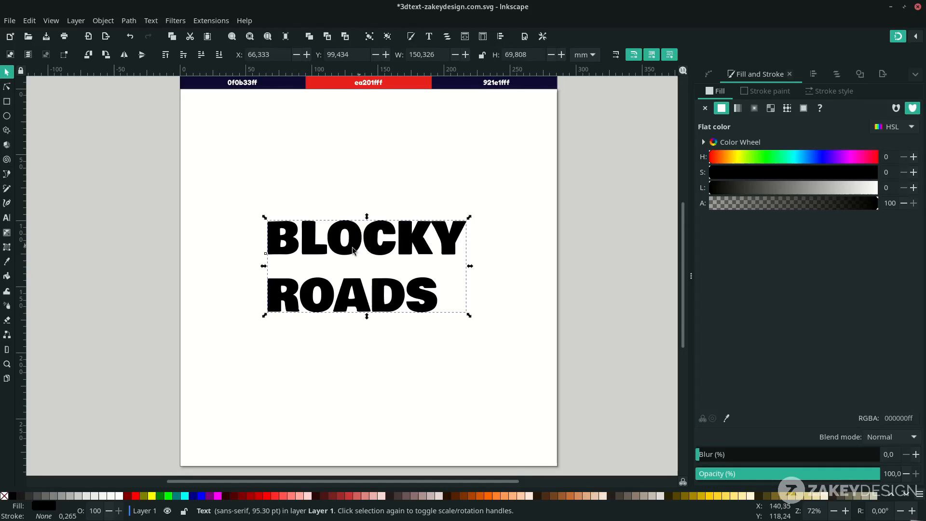
pyautogui.click(129, 21)
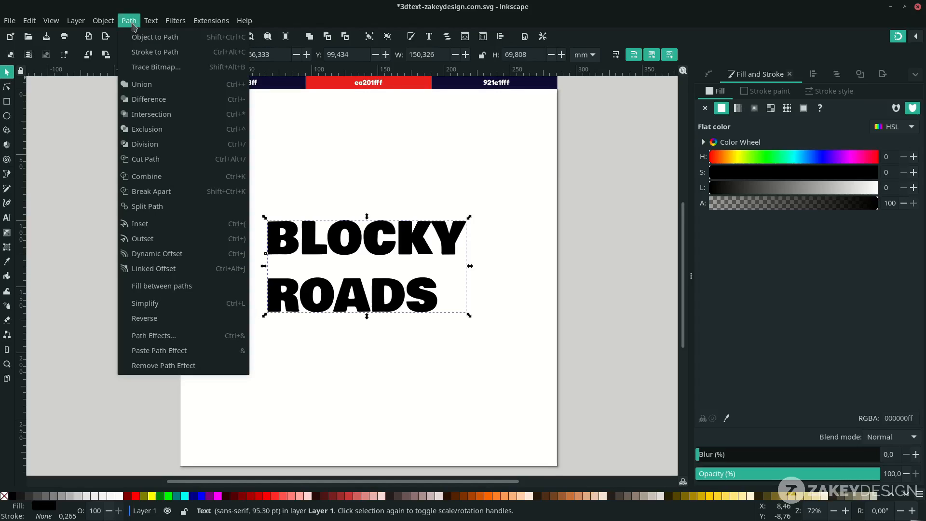
pyautogui.click(153, 38)
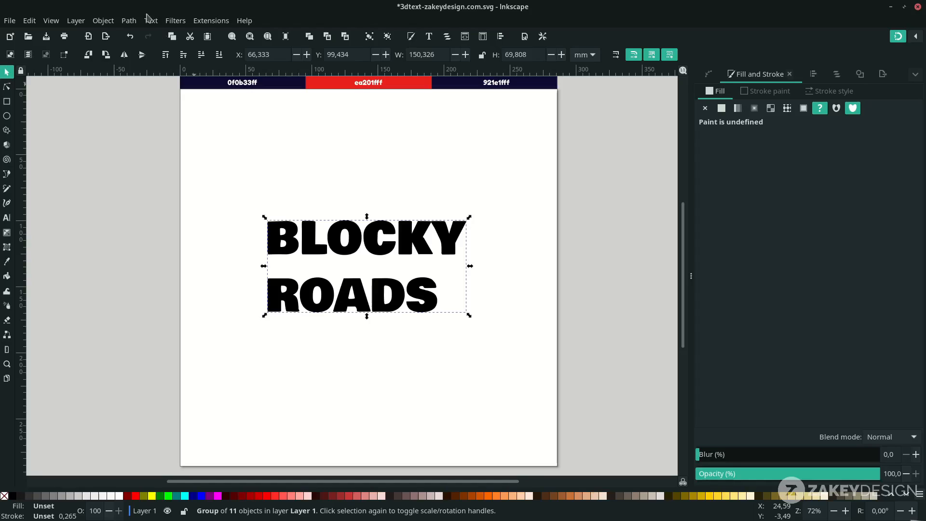
# - Add the Perspective/Envelope live path effect to the lettering group
pyautogui.click(129, 21)
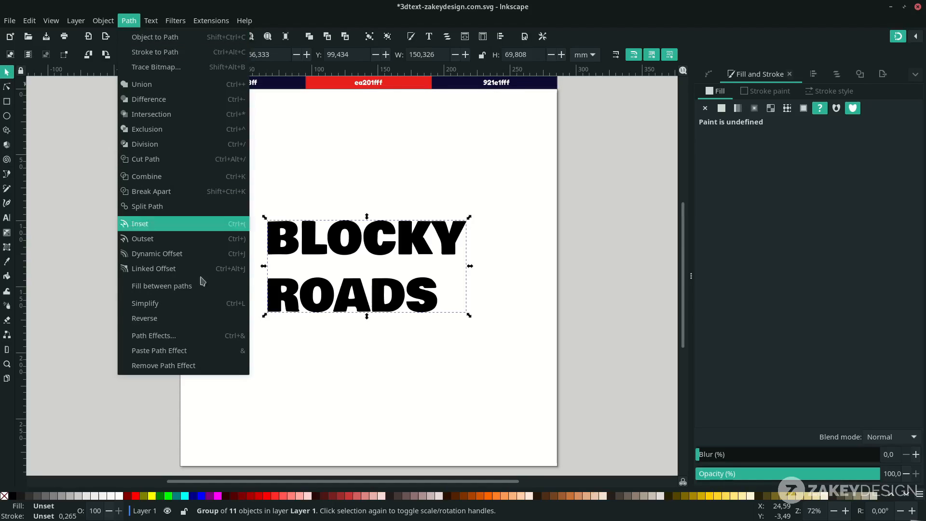
pyautogui.click(197, 337)
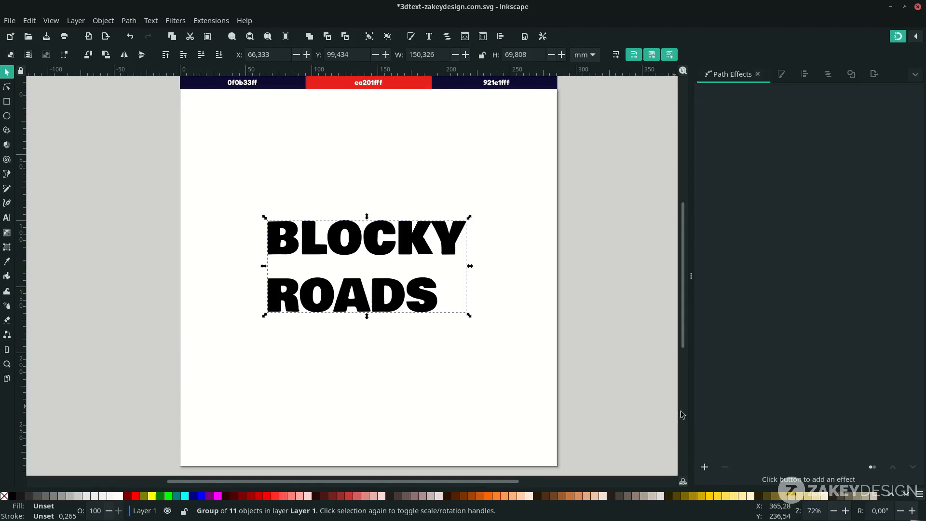
pyautogui.click(704, 467)
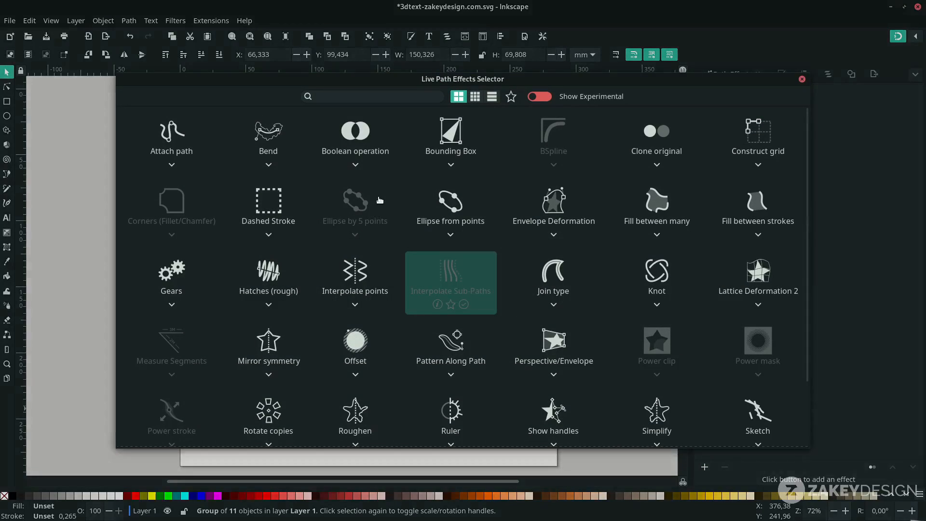
pyautogui.click(345, 93)
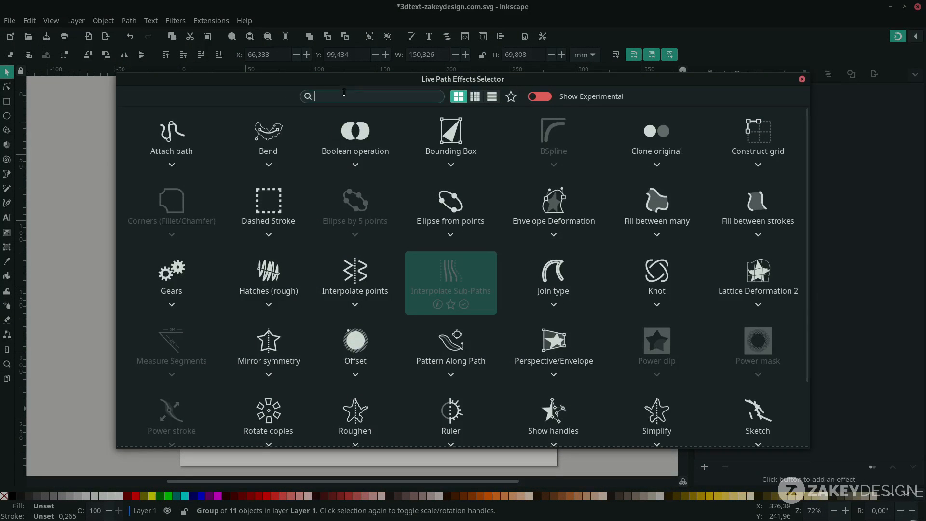
pyautogui.write('PERS')
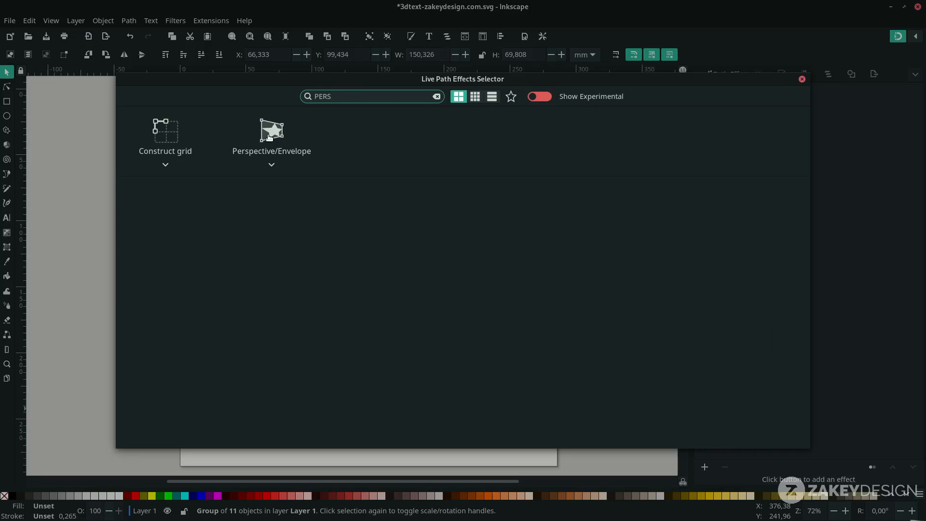
pyautogui.click(270, 137)
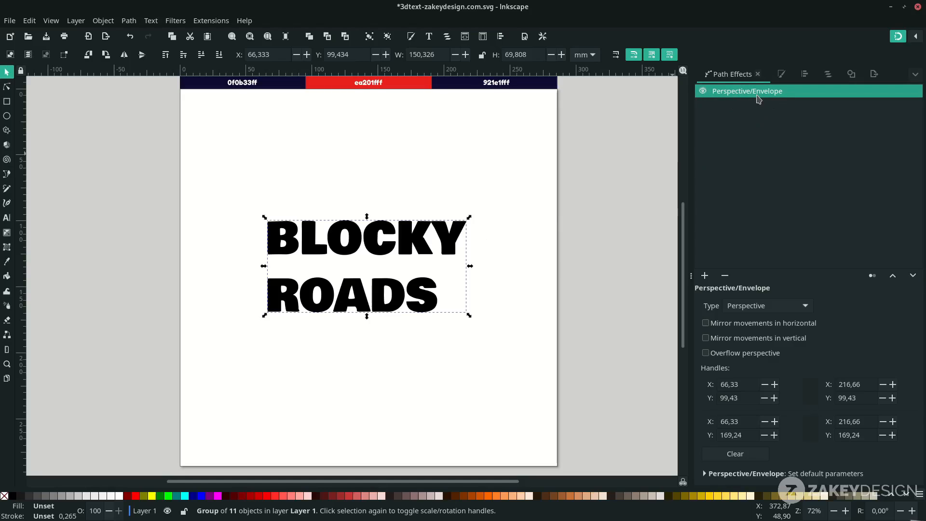
# - Distort the lettering by moving the perspective corner handles so both lines grow taller and flare toward the right
pyautogui.click(8, 87)
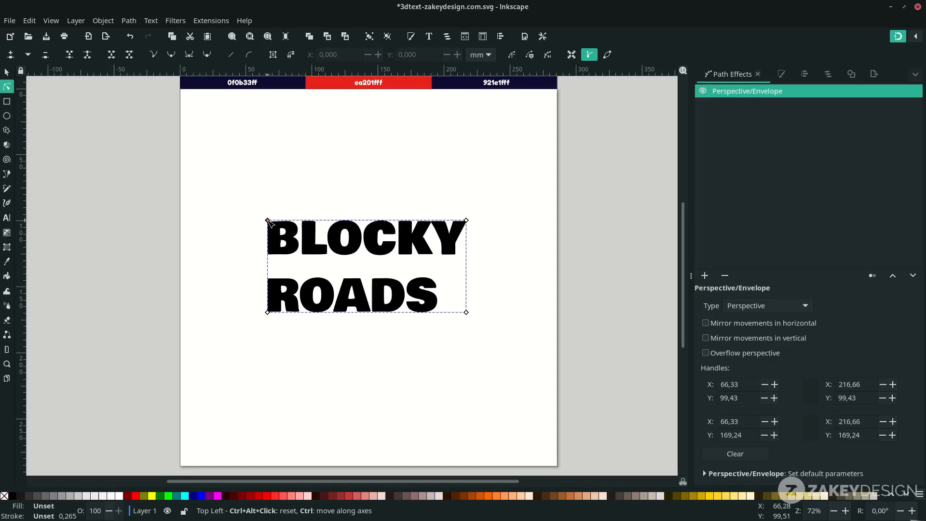
pyautogui.moveTo(268, 220); pyautogui.dragTo(263, 197)
pyautogui.moveTo(267, 312); pyautogui.dragTo(246, 307)
pyautogui.moveTo(470, 219); pyautogui.dragTo(479, 187)
pyautogui.moveTo(467, 312); pyautogui.dragTo(481, 313)
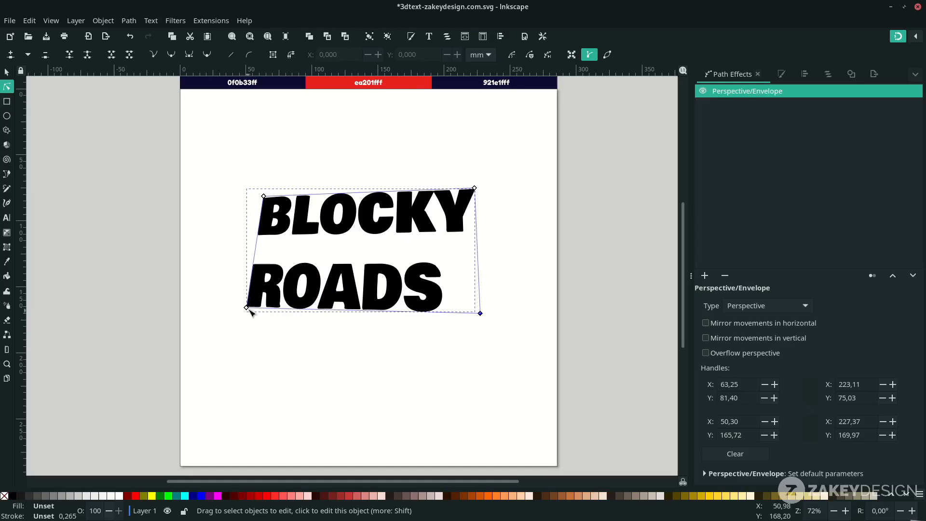
pyautogui.moveTo(246, 307); pyautogui.dragTo(268, 299)
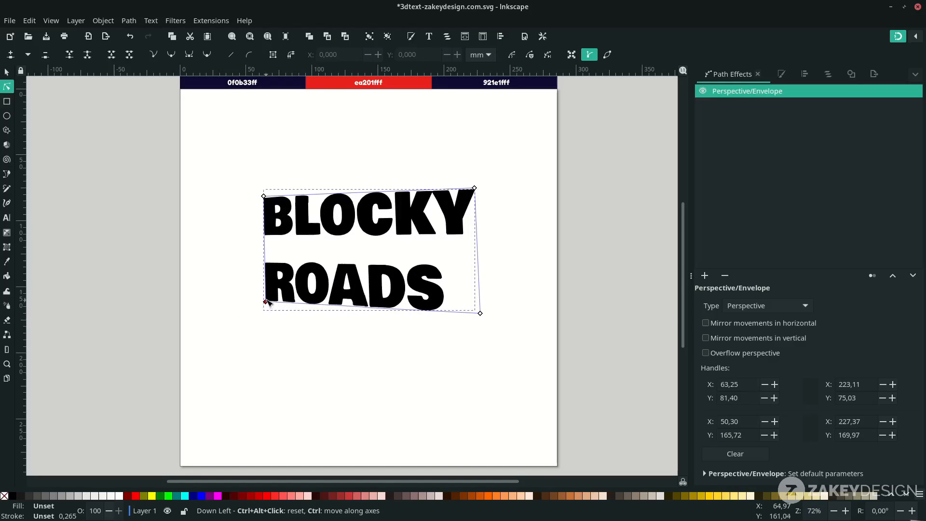
pyautogui.moveTo(264, 196); pyautogui.dragTo(267, 194)
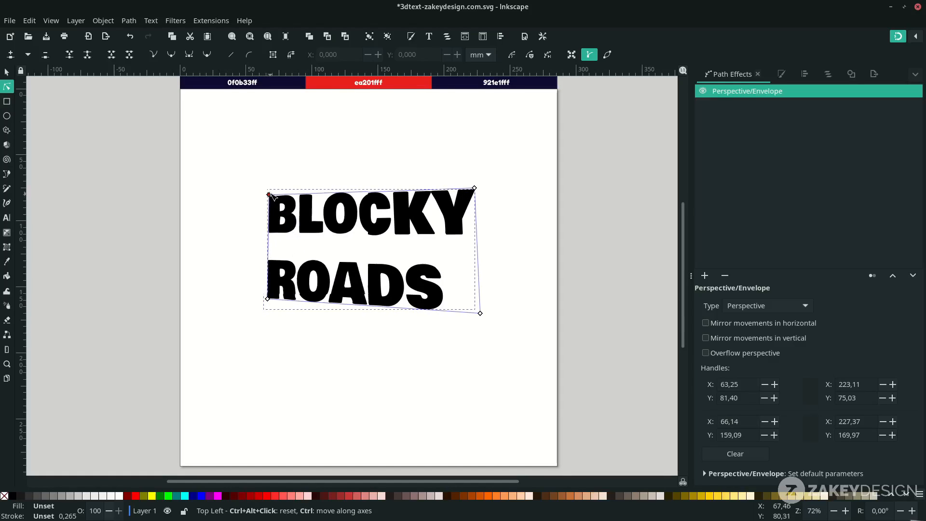
pyautogui.moveTo(480, 314); pyautogui.dragTo(475, 317)
# - Refine the perspective corners by raising the two upper ones and lowering the bottom-left one, stretching the lettering to about 163 by 111 mm
pyautogui.press('s')
pyautogui.press('Escape')
pyautogui.scroll(1, 451, 242)
pyautogui.doubleClick(451, 242)
pyautogui.moveTo(475, 208); pyautogui.dragTo(478, 195)
pyautogui.moveTo(268, 318); pyautogui.dragTo(265, 330)
pyautogui.moveTo(268, 213); pyautogui.dragTo(269, 206)
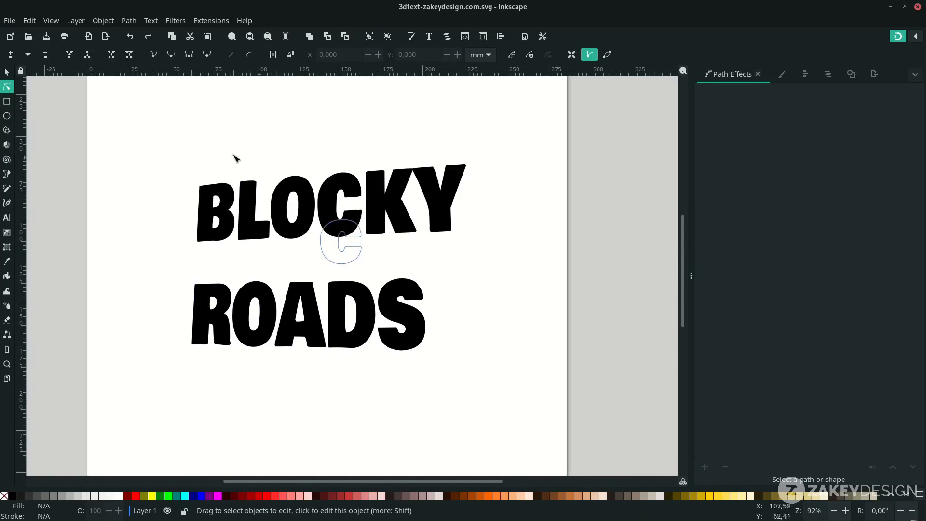
# - Convert the distorted lettering to plain paths and ungroup it into separate letters
pyautogui.press('s')
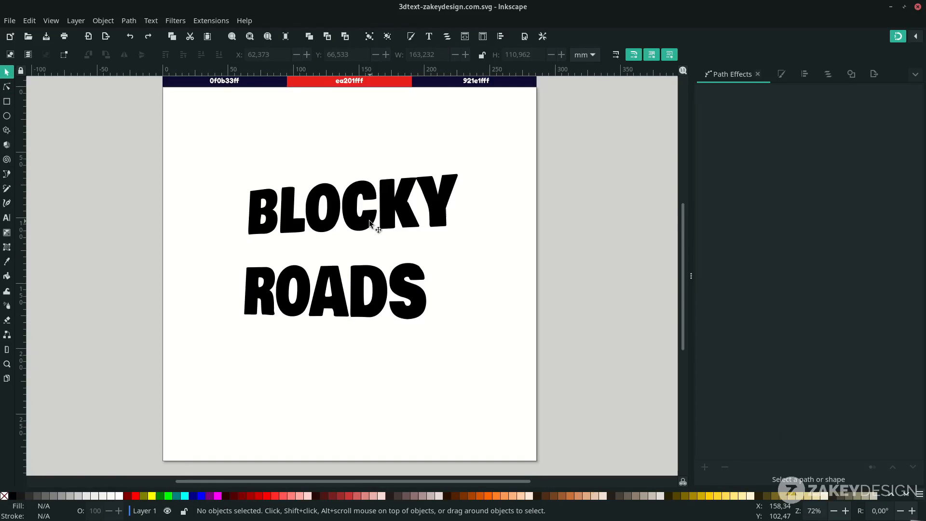
pyautogui.click(371, 223)
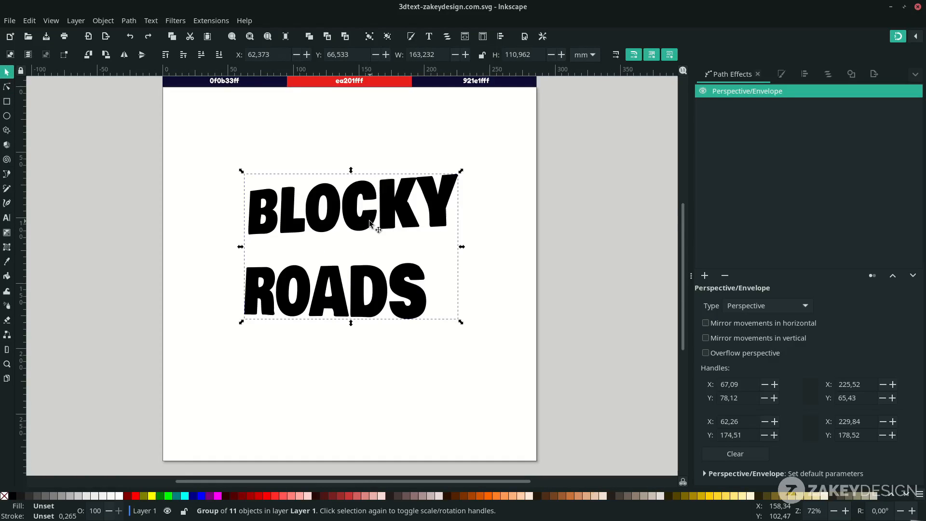
pyautogui.click(129, 21)
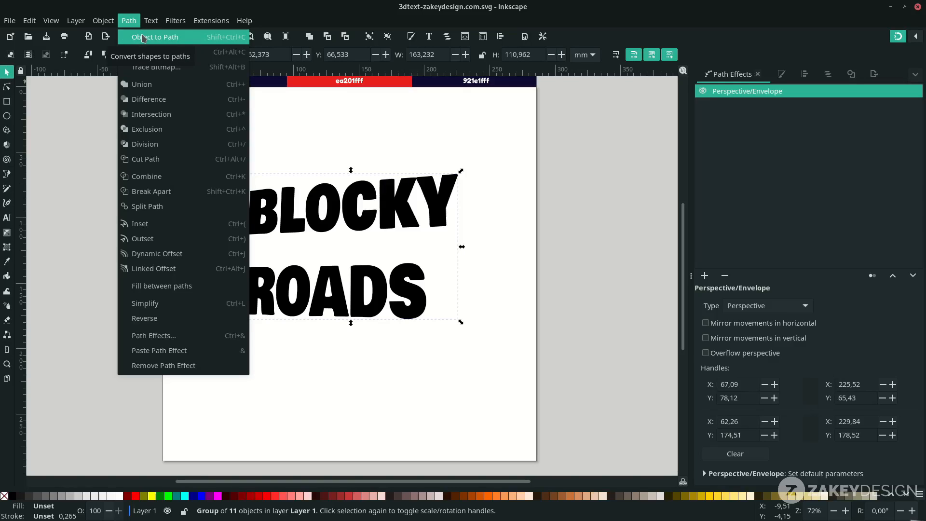
pyautogui.click(137, 39)
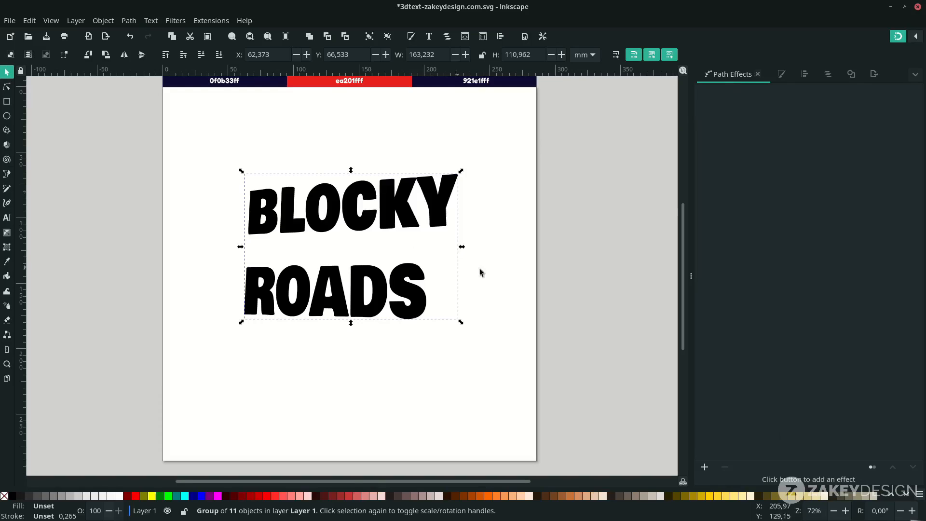
pyautogui.rightClick(329, 221)
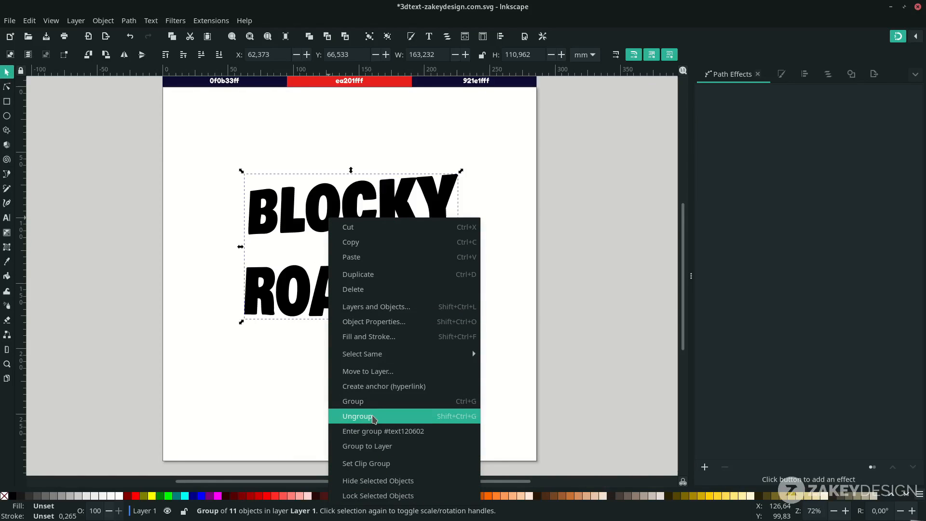
pyautogui.click(375, 418)
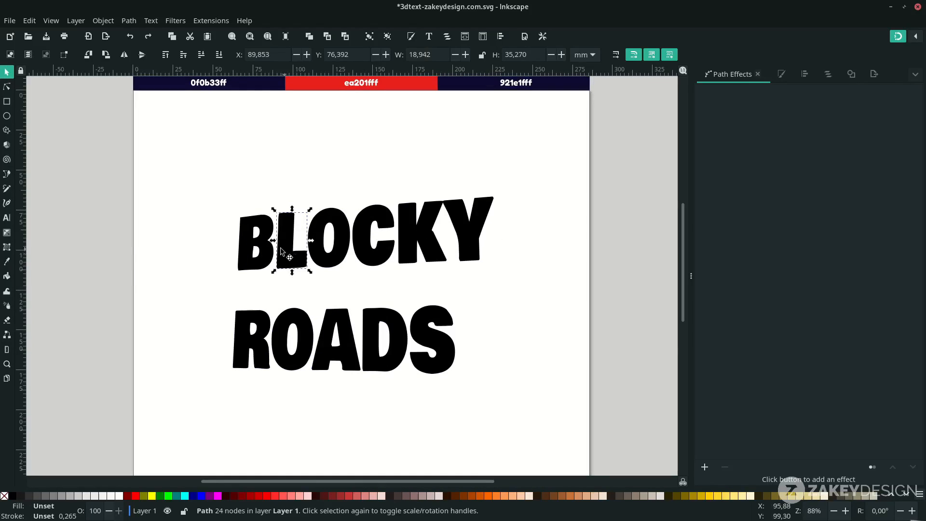
# - Lower the L of BLOCKY below its neighbours, to a Y position of about 83.8 mm
pyautogui.click(266, 255)
pyautogui.click(300, 253)
pyautogui.moveTo(293, 247)
pyautogui.mouseDown()
pyautogui.moveTo(297, 269)
pyautogui.moveTo(294, 259)
pyautogui.mouseUp()
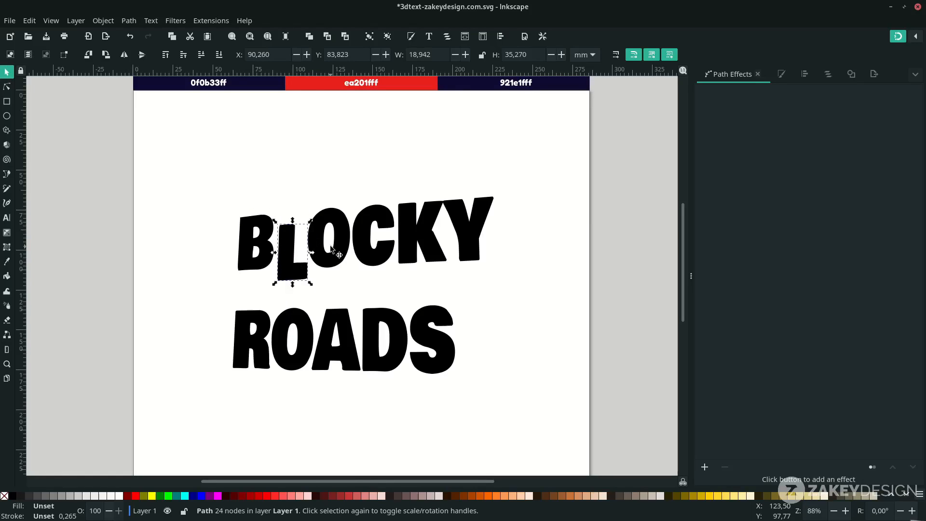
# - Turn off snapping and shift the remaining BLOCKY letters individually, lowering the Y to stagger the word
pyautogui.click(330, 263)
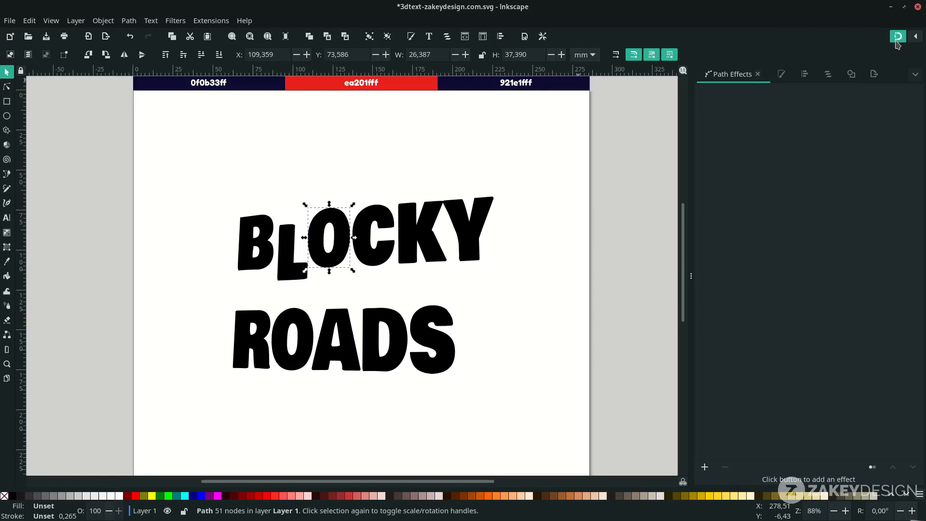
pyautogui.click(896, 40)
pyautogui.moveTo(330, 263); pyautogui.dragTo(329, 264)
pyautogui.moveTo(379, 254); pyautogui.dragTo(404, 260)
pyautogui.moveTo(475, 230); pyautogui.dragTo(468, 246)
pyautogui.click(501, 313)
# - Tighten the word BLOCKY by nudging L, O, C, K and Y close together at staggered heights
pyautogui.moveTo(288, 262); pyautogui.dragTo(324, 265)
pyautogui.moveTo(374, 263); pyautogui.dragTo(370, 264)
pyautogui.scroll(2, 316, 289)
pyautogui.moveTo(323, 234); pyautogui.dragTo(324, 249)
pyautogui.moveTo(397, 247); pyautogui.dragTo(394, 251)
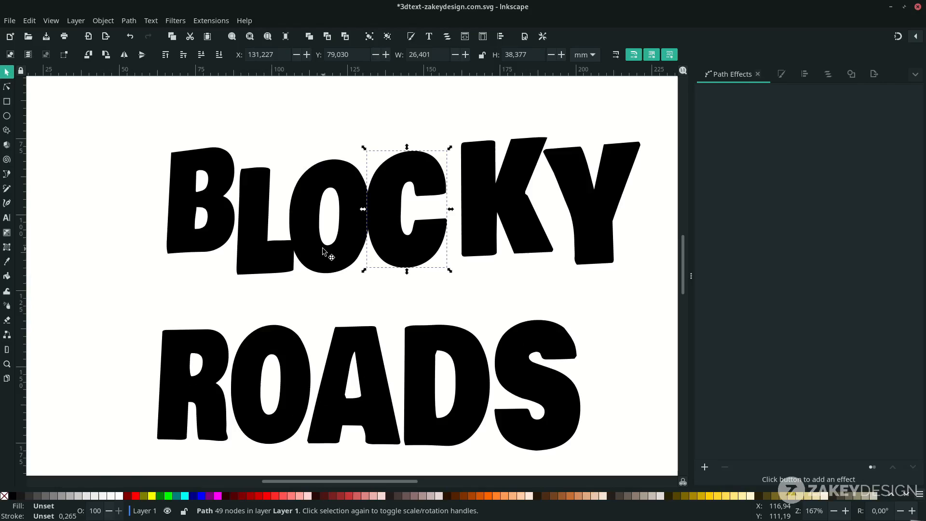
pyautogui.moveTo(477, 205); pyautogui.dragTo(464, 199)
pyautogui.moveTo(596, 198); pyautogui.dragTo(580, 211)
# - Move the letters of ROADS up beneath BLOCKY, packing them closely with staggered heights
pyautogui.scroll(-2, 458, 245)
pyautogui.moveTo(310, 238); pyautogui.dragTo(311, 245)
pyautogui.moveTo(477, 234); pyautogui.dragTo(528, 236)
pyautogui.click(434, 275)
pyautogui.moveTo(295, 305); pyautogui.dragTo(298, 274)
pyautogui.moveTo(346, 306); pyautogui.dragTo(346, 288)
pyautogui.moveTo(405, 306); pyautogui.dragTo(412, 264)
pyautogui.moveTo(444, 298); pyautogui.dragTo(447, 269)
pyautogui.moveTo(507, 302); pyautogui.dragTo(459, 269)
# - Fine-tune the positions of individual letters so both words interlock, and save the document
pyautogui.click(309, 297)
pyautogui.keyDown('shift'); pyautogui.click(356, 294); pyautogui.keyUp('shift')
pyautogui.moveTo(357, 294); pyautogui.dragTo(361, 289)
pyautogui.moveTo(313, 297); pyautogui.dragTo(312, 298)
pyautogui.moveTo(516, 312); pyautogui.dragTo(515, 309)
pyautogui.moveTo(530, 236); pyautogui.dragTo(527, 235)
pyautogui.click(582, 254)
pyautogui.moveTo(308, 251); pyautogui.dragTo(308, 255)
pyautogui.moveTo(312, 294); pyautogui.dragTo(290, 289)
pyautogui.click(397, 357)
pyautogui.scroll(-2, 397, 327)
pyautogui.hotkey('ctrl', 's')
# - Nudge the last few letters to even out the gaps between them, and save the document again
pyautogui.scroll(4, 303, 251)
pyautogui.click(379, 400)
pyautogui.scroll(-2, 379, 400)
pyautogui.scroll(3, 415, 410)
pyautogui.moveTo(311, 242); pyautogui.dragTo(318, 239)
pyautogui.moveTo(223, 220); pyautogui.dragTo(225, 219)
pyautogui.moveTo(316, 246); pyautogui.dragTo(310, 246)
pyautogui.click(324, 366)
pyautogui.scroll(-3, 324, 376)
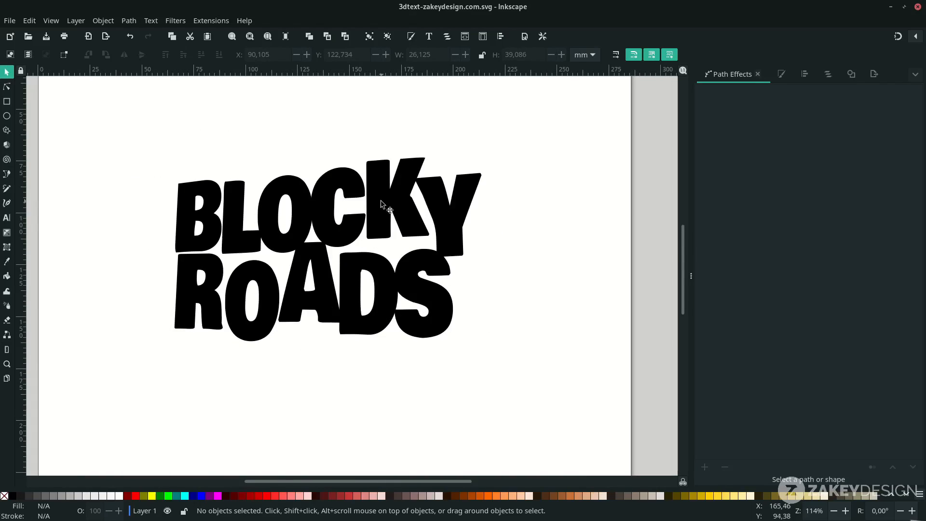
pyautogui.hotkey('ctrl', 's')
# - Open the Fill and Stroke settings and merge all the letters into one path with Union
pyautogui.scroll(-3, 468, 294)
pyautogui.hotkey('ctrl', 'shift', 'f')
pyautogui.moveTo(528, 340); pyautogui.dragTo(241, 138)
pyautogui.click(128, 20)
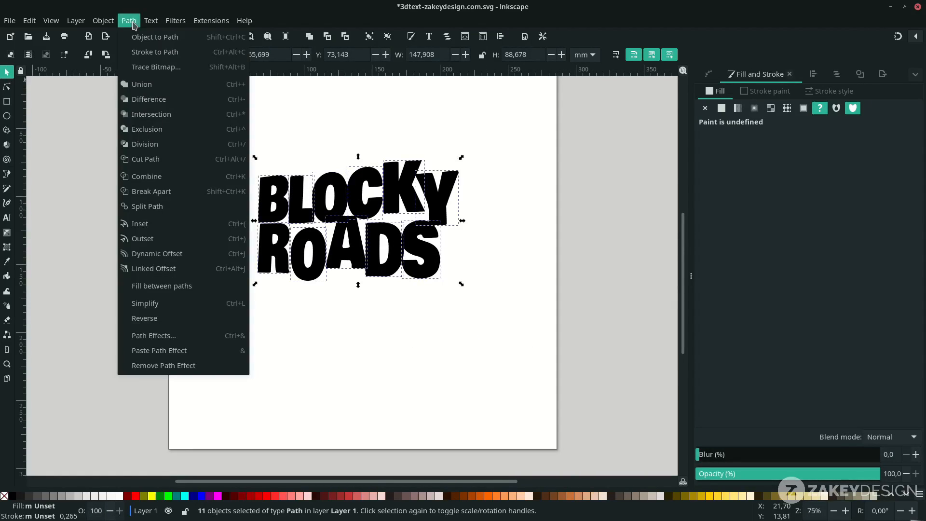
pyautogui.click(174, 84)
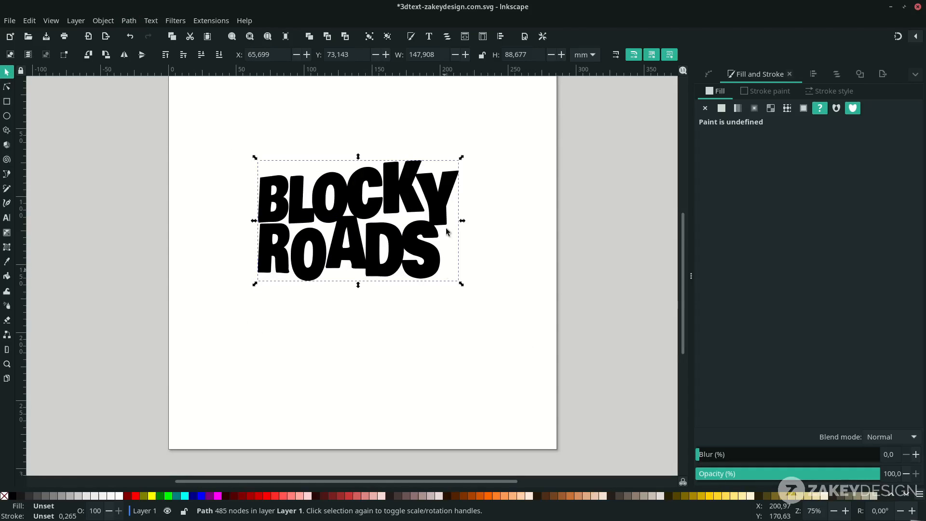
# - Duplicate the merged lettering and offset the copy about 9.4 mm to the right and down
pyautogui.moveTo(302, 204); pyautogui.dragTo(303, 218)
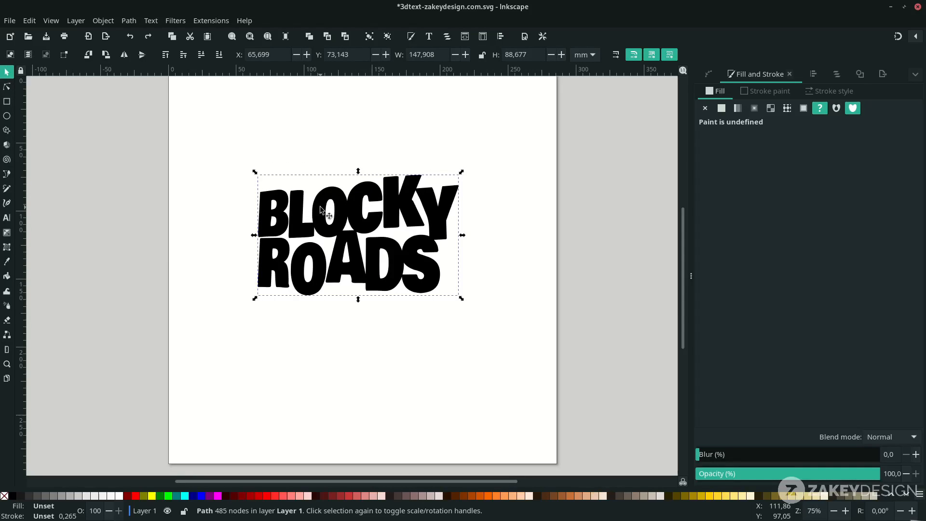
pyautogui.press('ctrl')
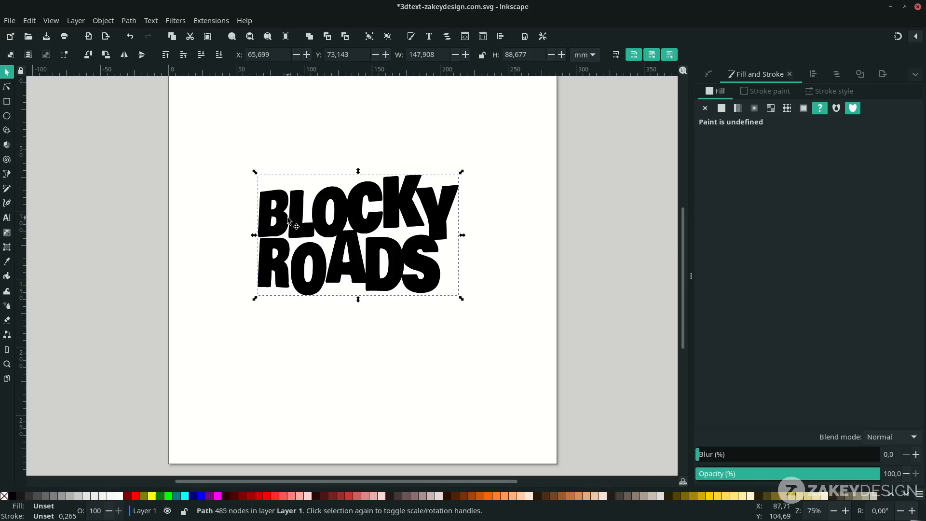
pyautogui.moveTo(293, 219); pyautogui.dragTo(310, 234)
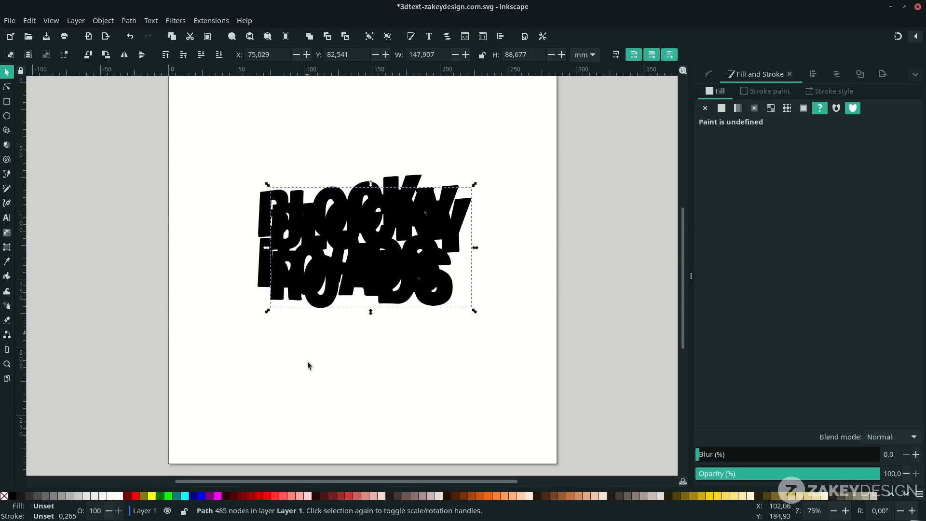
# - Fill the offset copy of the lettering with pure red (ff0000ff) and lower it beneath the black lettering
pyautogui.click(267, 496)
pyautogui.hotkey('ctrl', '+')
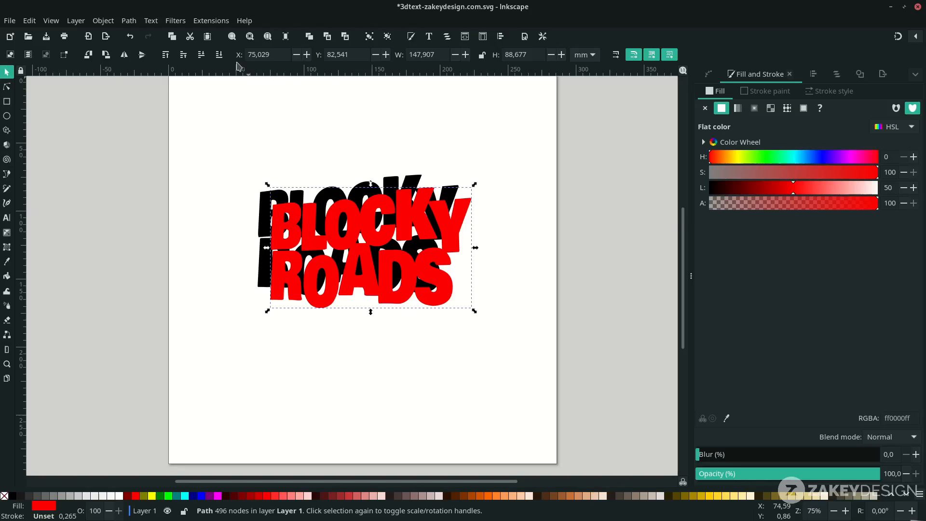
pyautogui.click(220, 55)
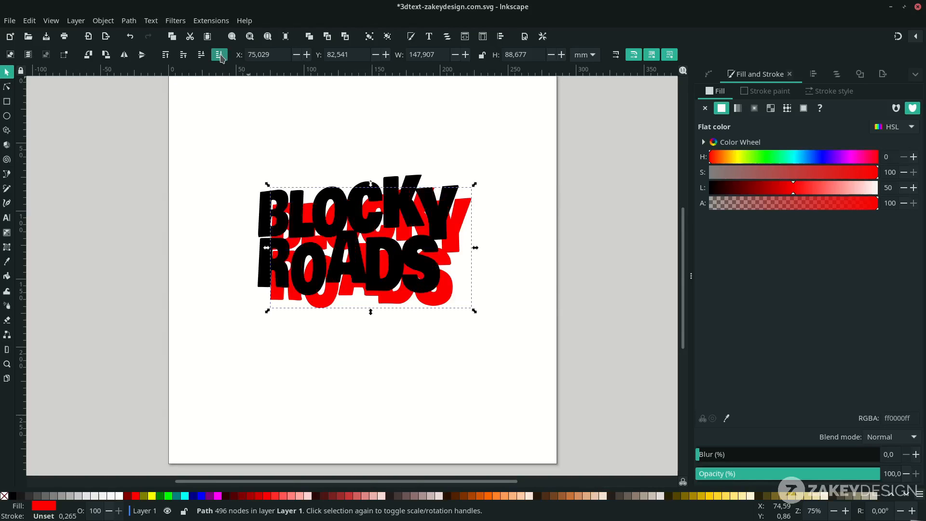
pyautogui.click(534, 192)
pyautogui.click(418, 198)
pyautogui.click(467, 234)
pyautogui.scroll(-1, 470, 283)
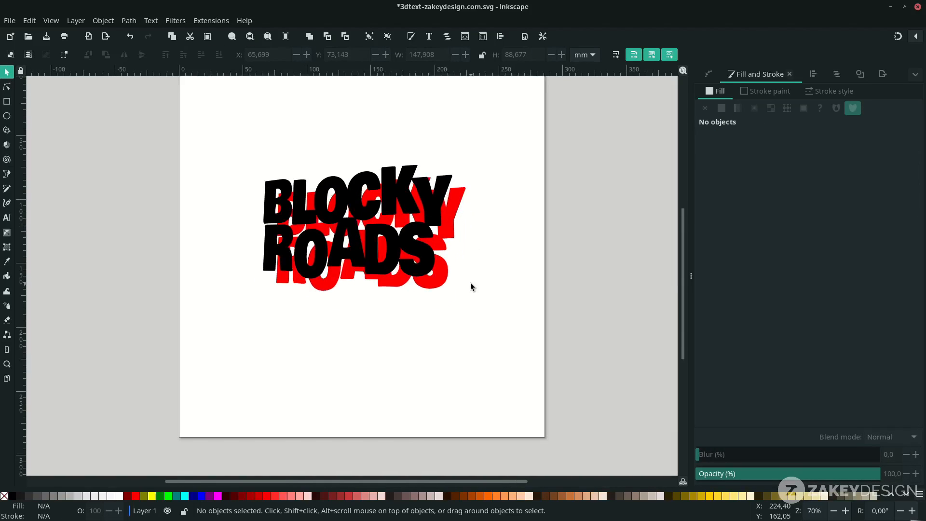
pyautogui.scroll(1, 470, 283)
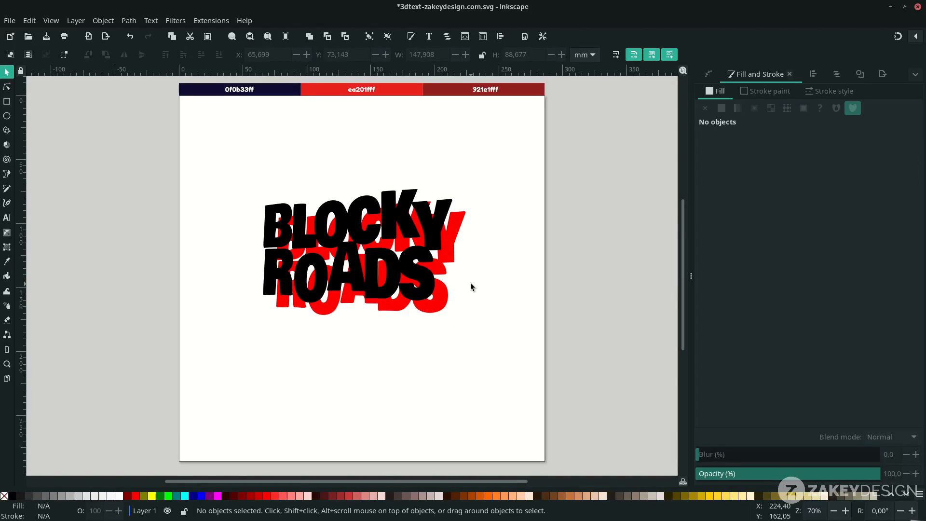
# - Interpolate between the black and red lettering with exponent 1 and 100 steps, discarding extra nodes and duplicating the endpaths
pyautogui.click(434, 229)
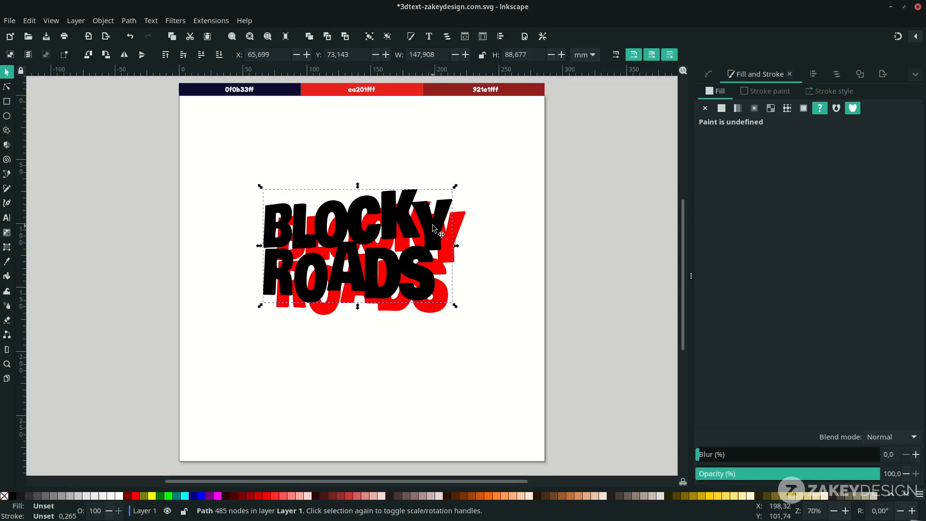
pyautogui.keyDown('shift'); pyautogui.click(463, 220); pyautogui.keyUp('shift')
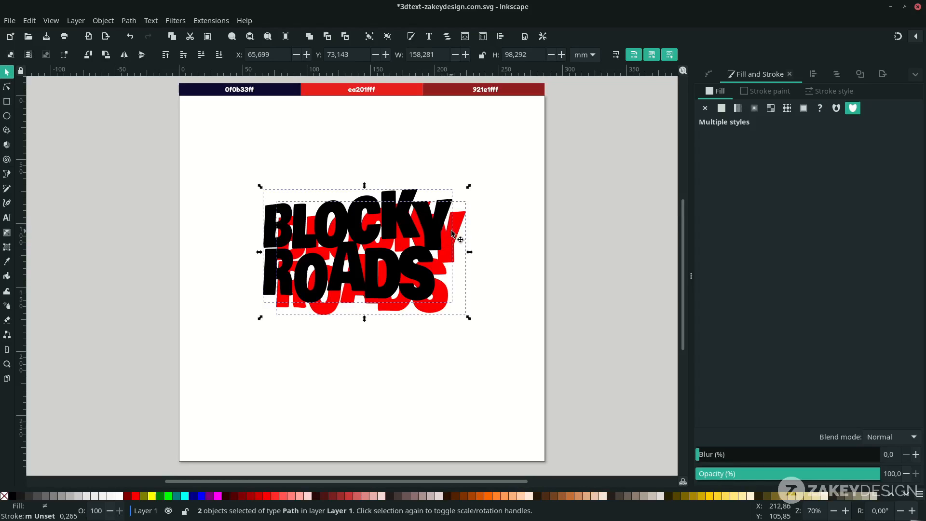
pyautogui.click(221, 20)
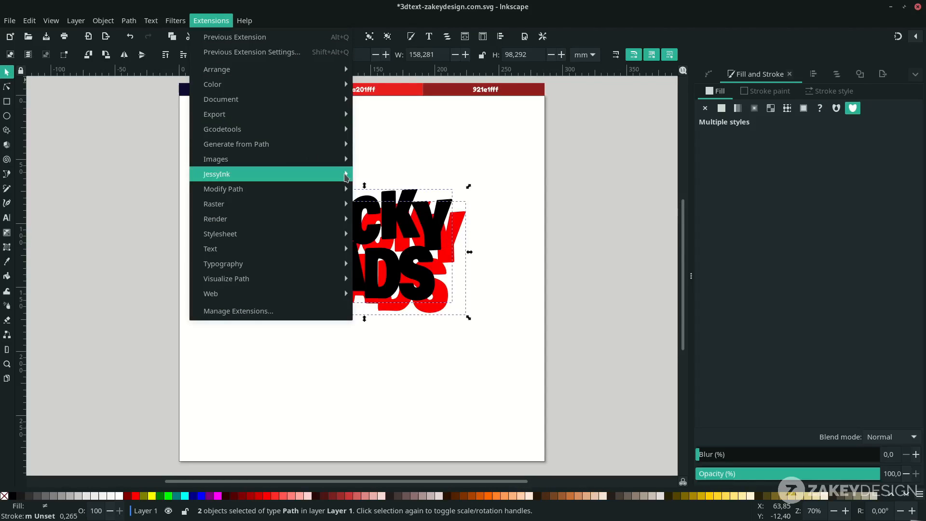
pyautogui.moveTo(348, 144)
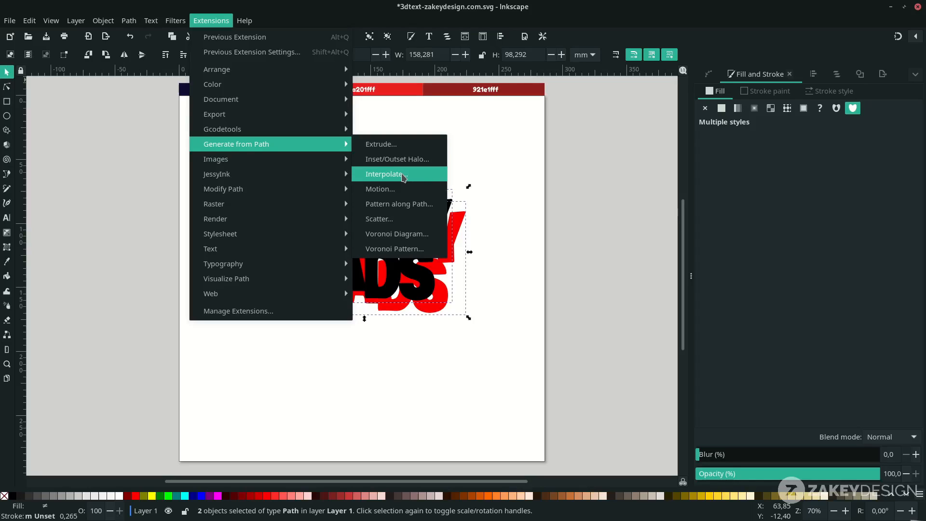
pyautogui.click(403, 174)
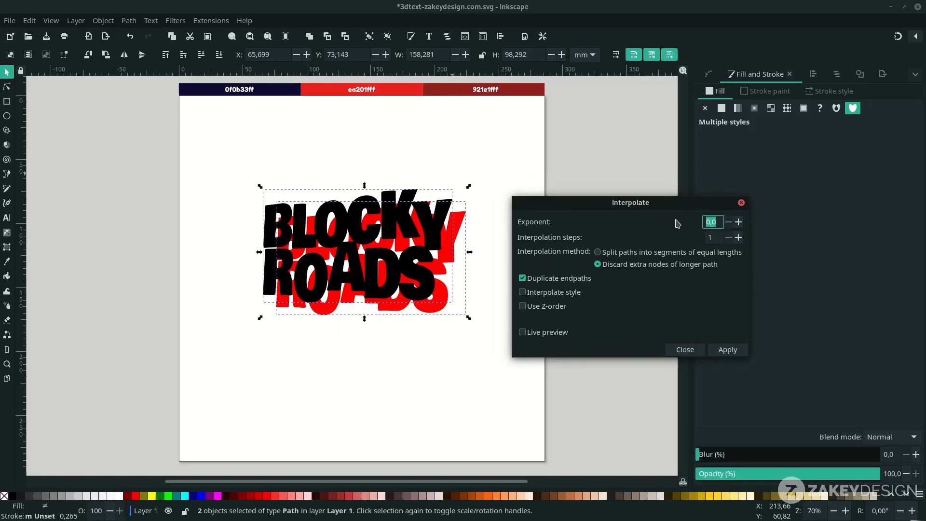
pyautogui.write('1')
pyautogui.click(525, 334)
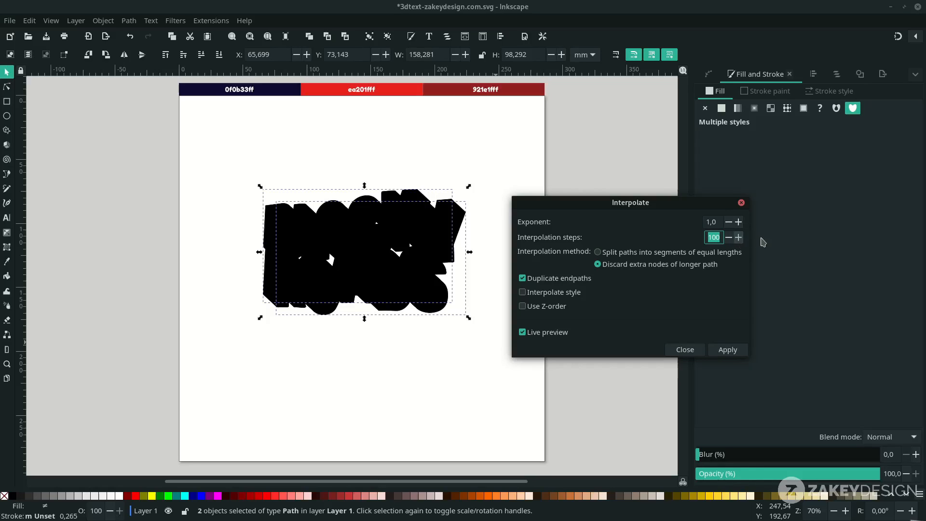
pyautogui.click(728, 350)
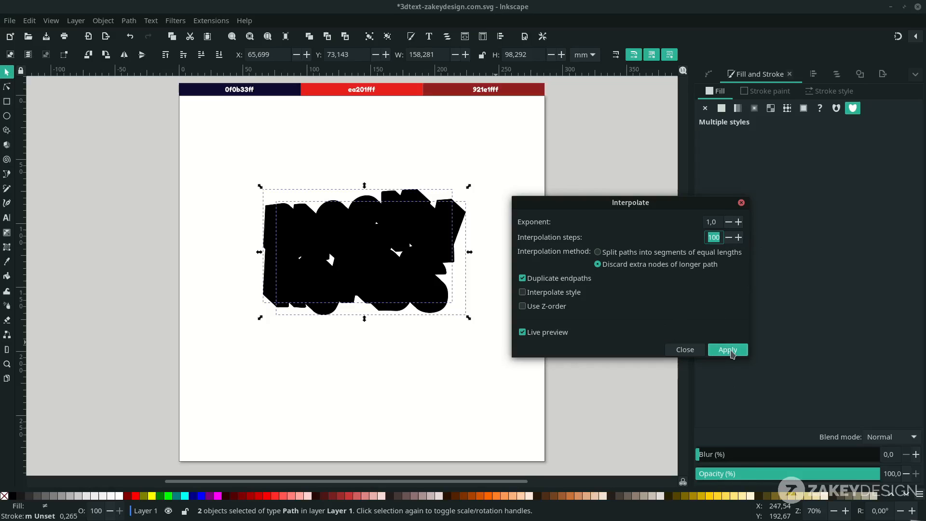
pyautogui.click(685, 350)
# - Move the interpolated group aside to inspect the lettering beneath it, and undo the move
pyautogui.scroll(2, 475, 264)
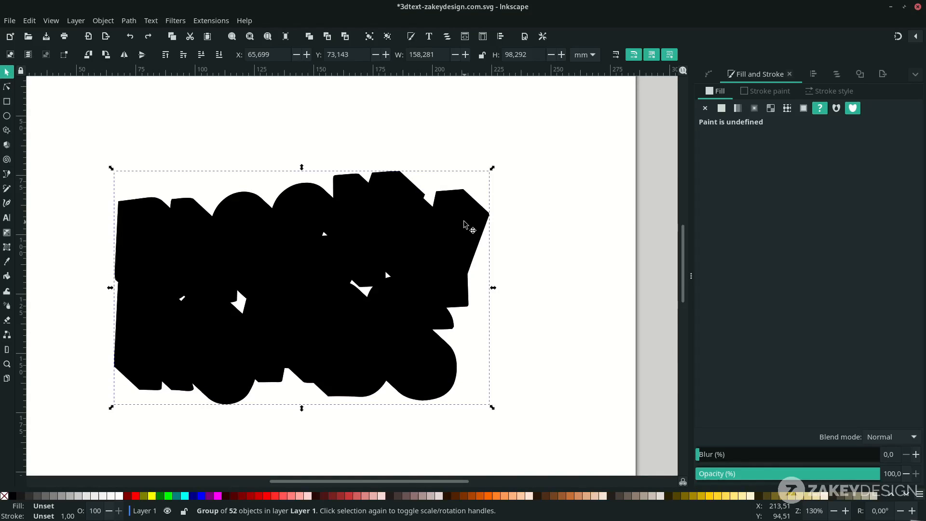
pyautogui.moveTo(464, 220); pyautogui.dragTo(546, 259)
pyautogui.click(238, 255)
pyautogui.click(166, 376)
pyautogui.click(554, 284)
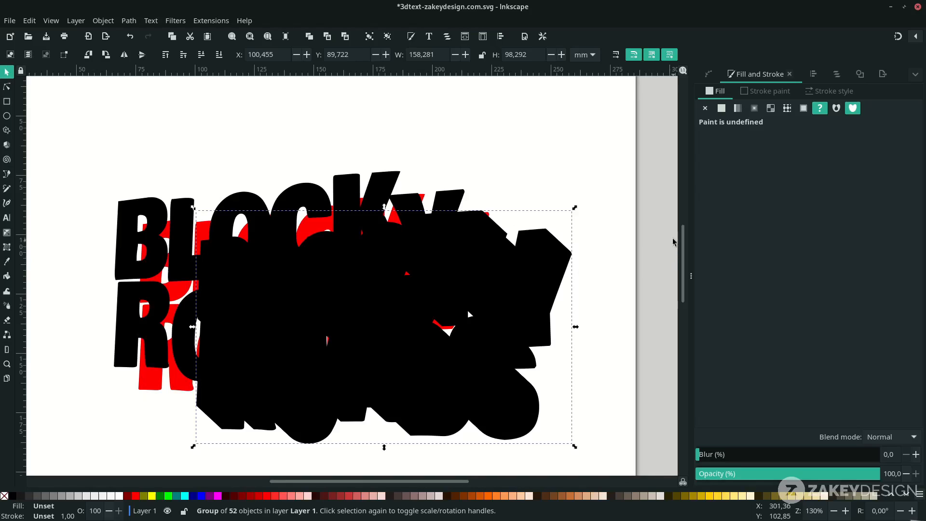
pyautogui.hotkey('ctrl', 'z')
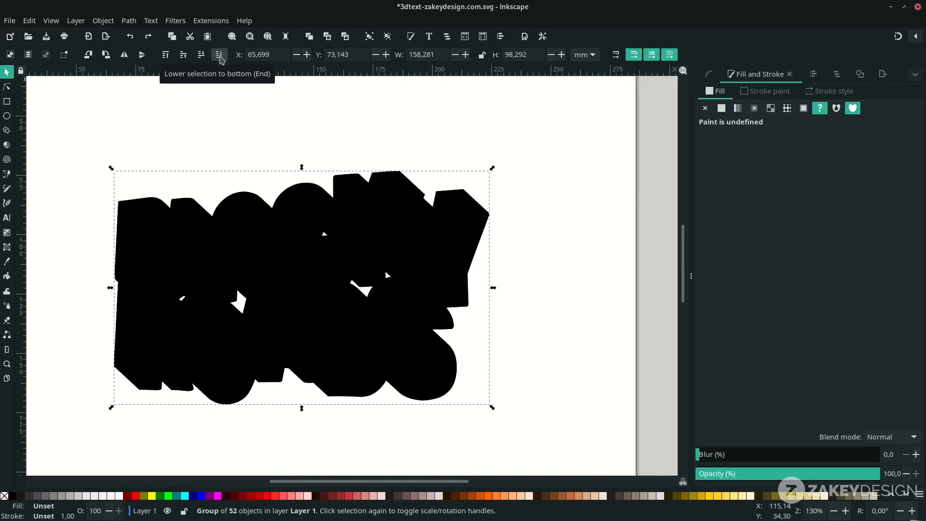
# - Lower the interpolated group beneath all other objects and delete the red copy of the lettering
pyautogui.click(220, 56)
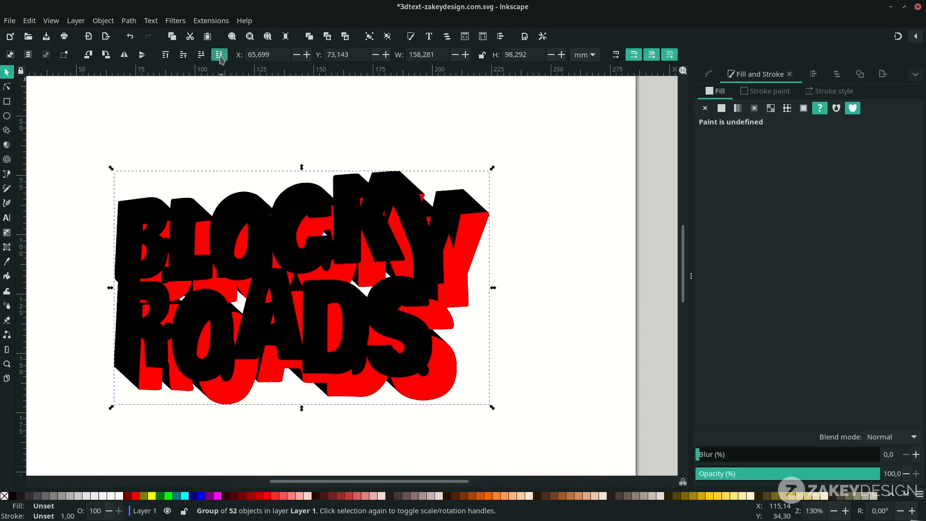
pyautogui.click(544, 239)
pyautogui.click(470, 243)
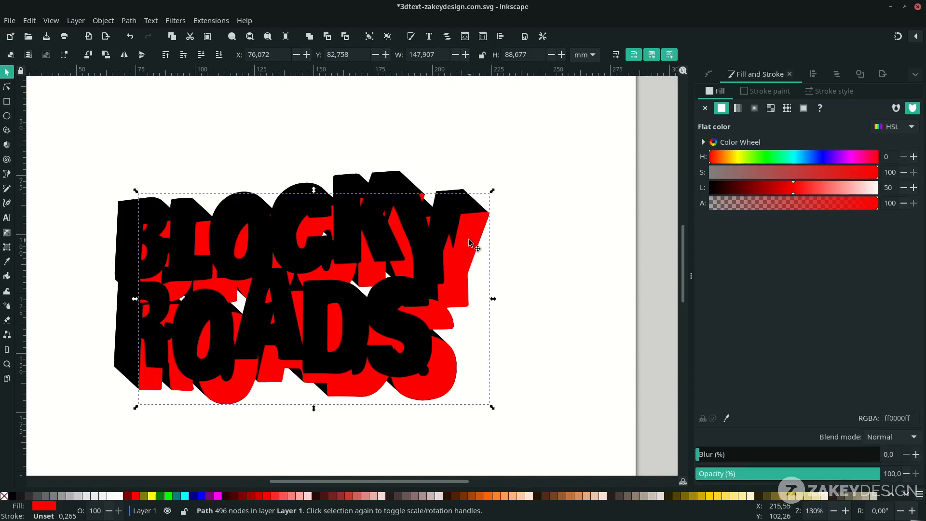
pyautogui.press('Delete')
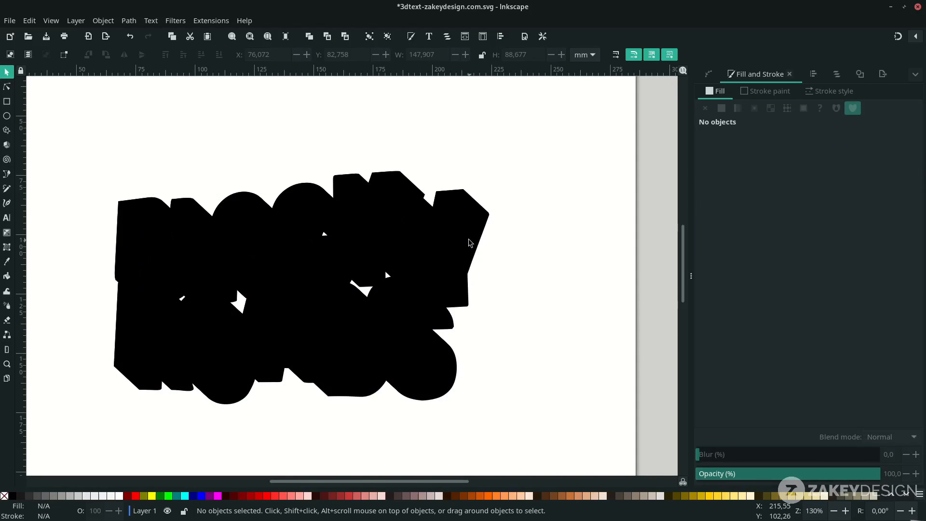
# - Fill the BLOCKY ROADS lettering in front of the interpolated group with white
pyautogui.click(451, 216)
pyautogui.moveTo(446, 207); pyautogui.dragTo(337, 170)
pyautogui.hotkey('ctrl', 'z')
pyautogui.scroll(-2, 418, 241)
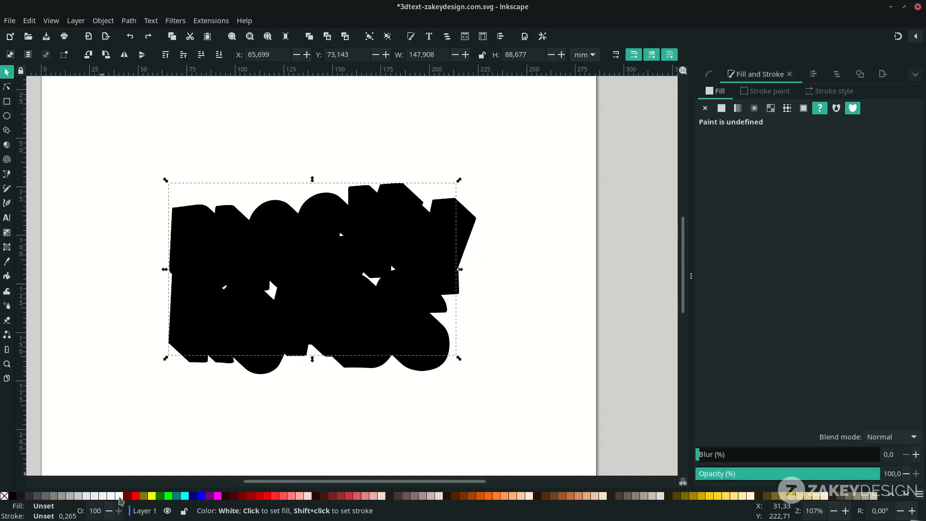
pyautogui.click(119, 496)
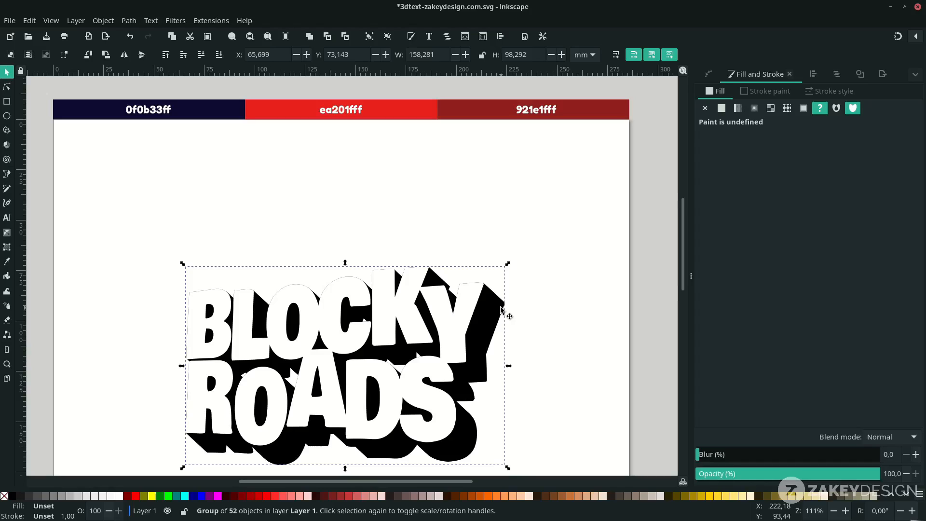
# - Fill the interpolated group with the bright red sampled from the ea201fff palette swatch, and save the document
pyautogui.press('d')
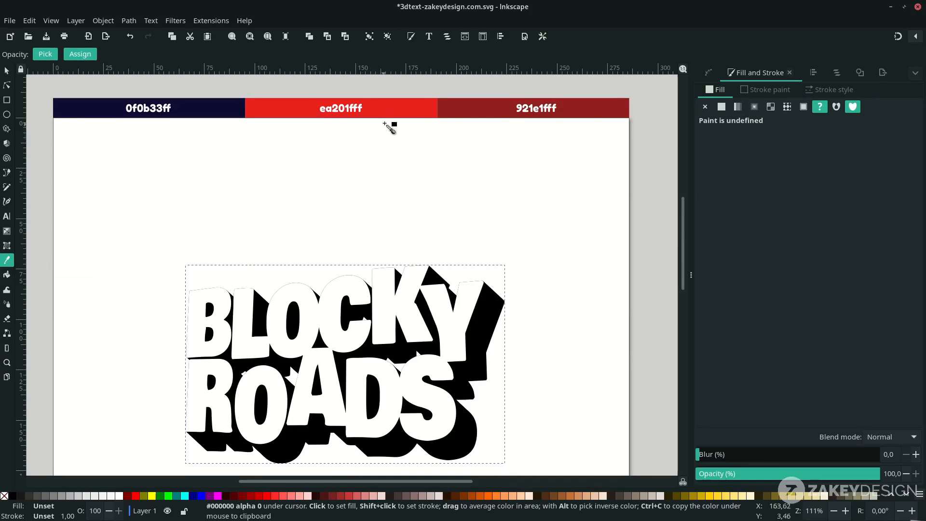
pyautogui.click(403, 113)
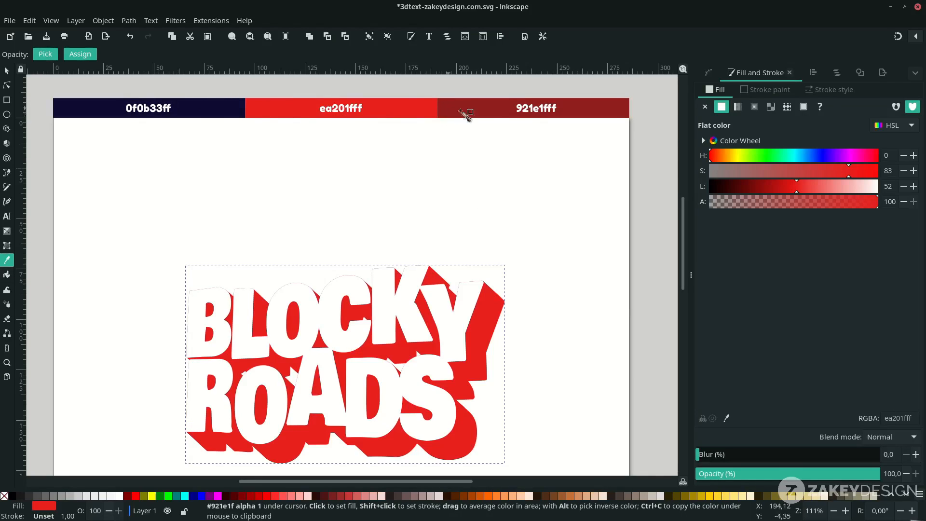
pyautogui.press('s')
pyautogui.click(396, 257)
pyautogui.hotkey('ctrl', 's')
pyautogui.hotkey('ctrl', 's')
# - Duplicate the red interpolated group and fill the duplicate with the dark navy sampled from the 0f0b33ff palette swatch
pyautogui.scroll(-4, 395, 256)
pyautogui.scroll(1, 436, 233)
pyautogui.click(436, 233)
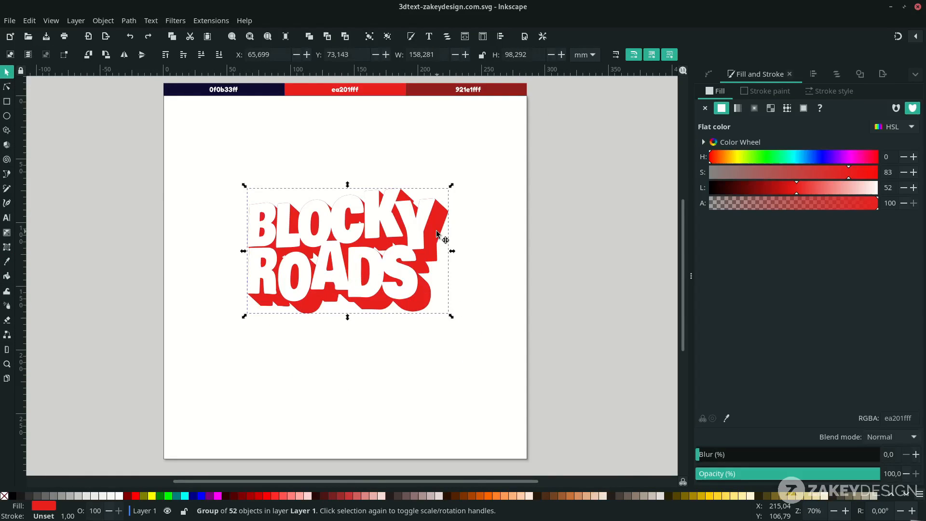
pyautogui.press('ctrl')
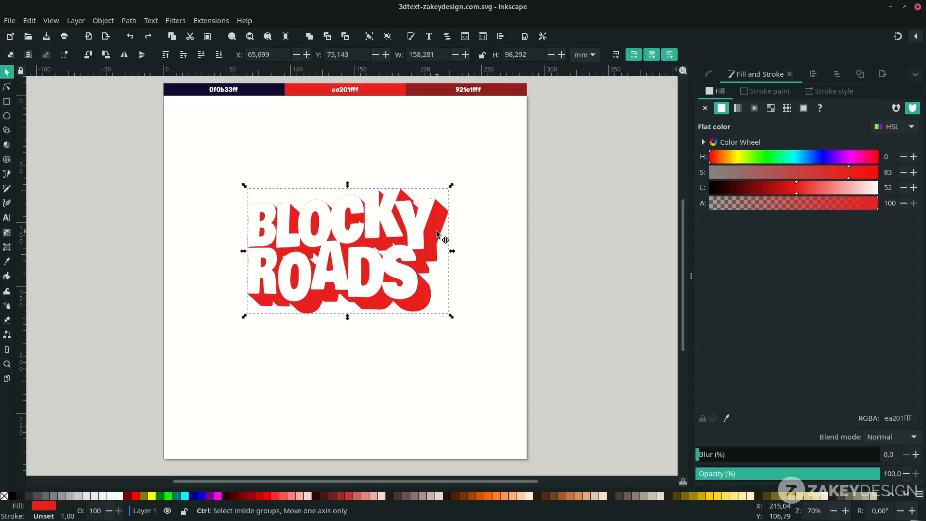
pyautogui.hotkey('ctrl', 'd')
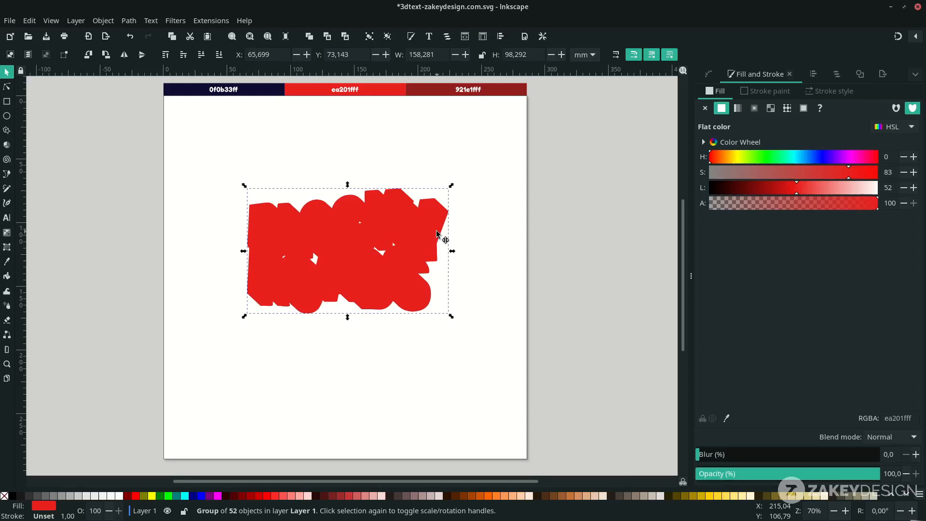
pyautogui.press('d')
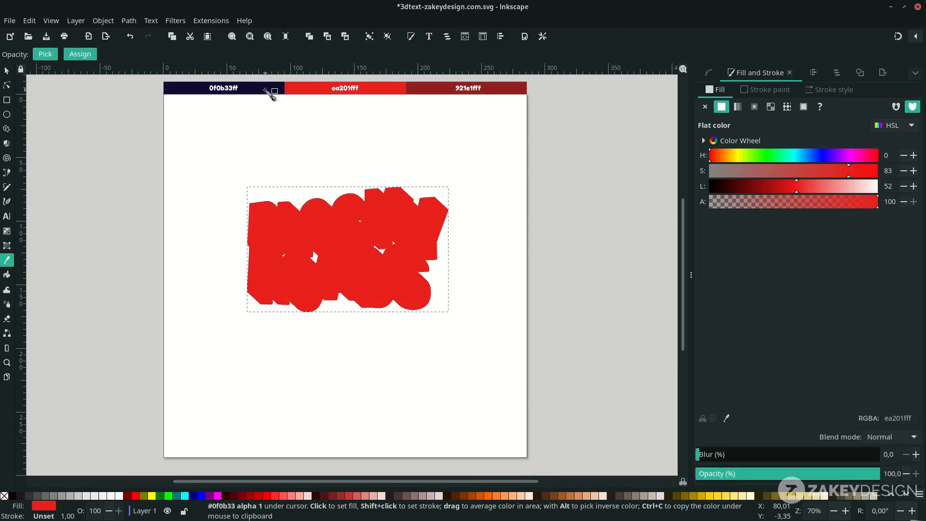
pyautogui.click(270, 89)
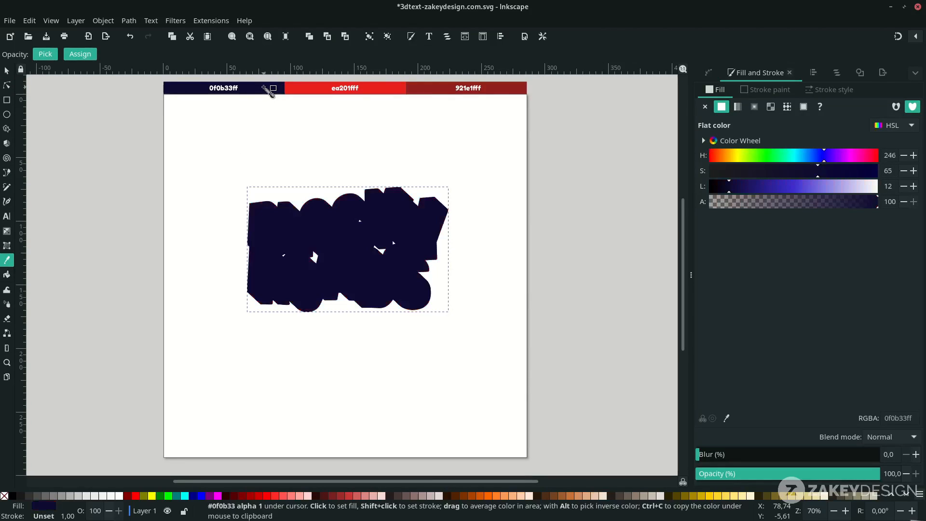
pyautogui.press('s')
# - Combine the navy duplicate group's paths into a single path
pyautogui.scroll(2, 337, 231)
pyautogui.scroll(2, 213, 193)
pyautogui.click(128, 22)
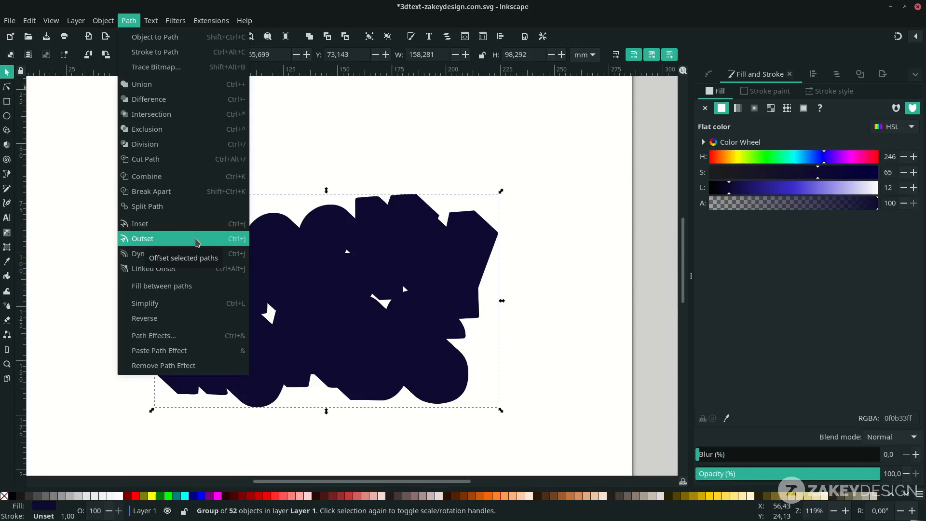
pyautogui.click(196, 239)
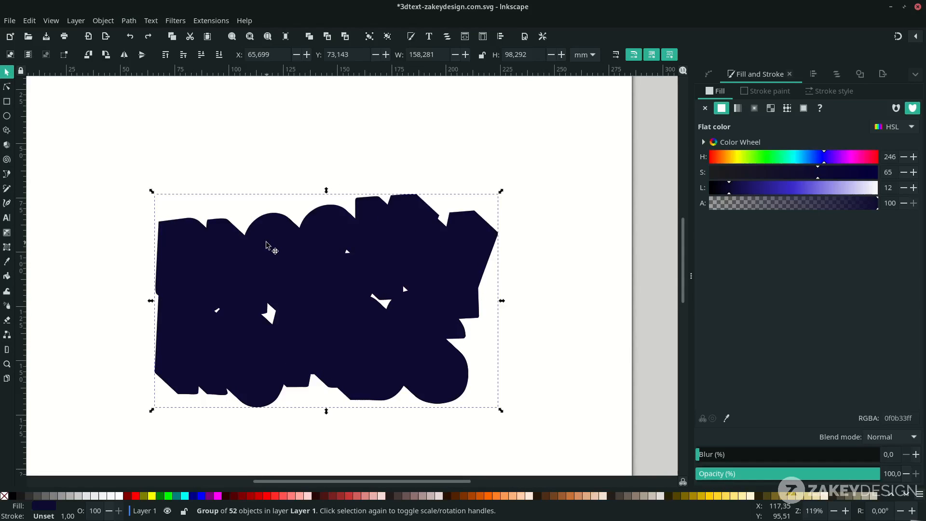
pyautogui.click(128, 20)
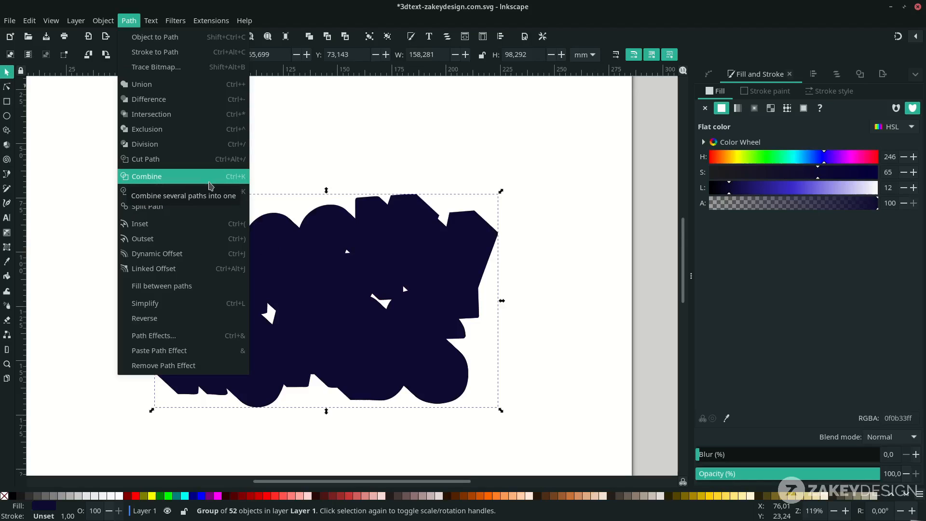
pyautogui.click(210, 185)
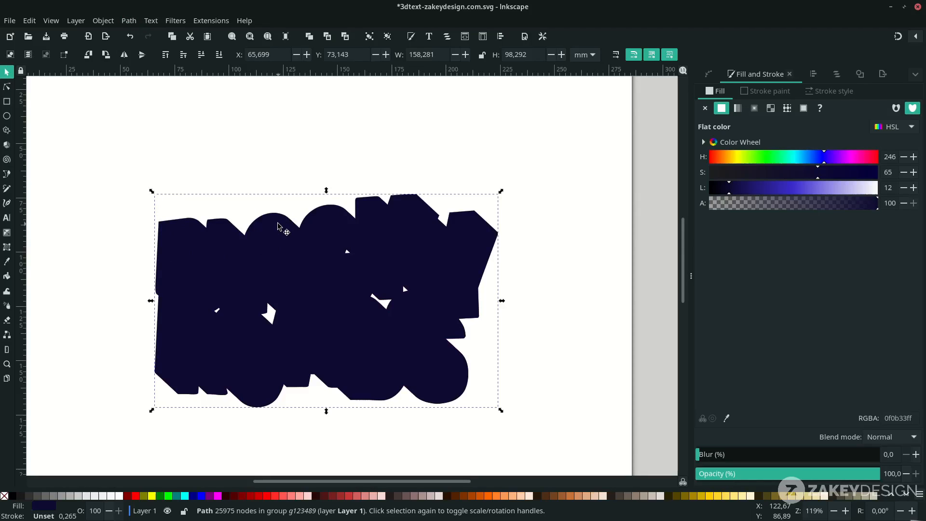
# - Outset the combined navy path repeatedly until it measures about 168 by 108 mm
pyautogui.click(129, 20)
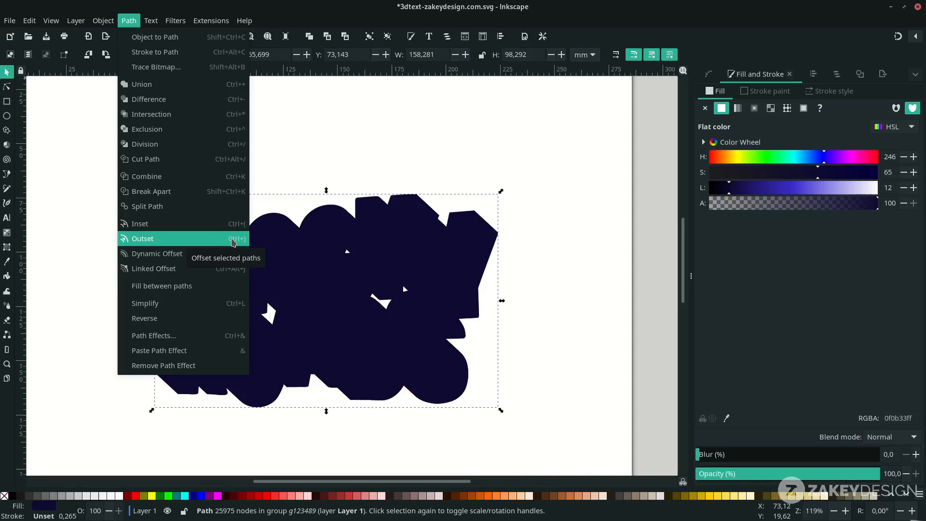
pyautogui.click(233, 241)
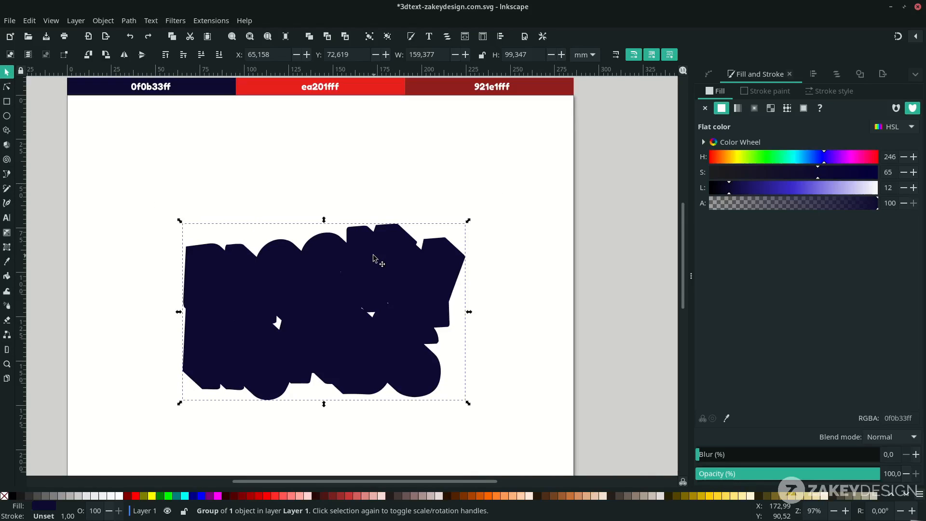
pyautogui.press('ctrl')
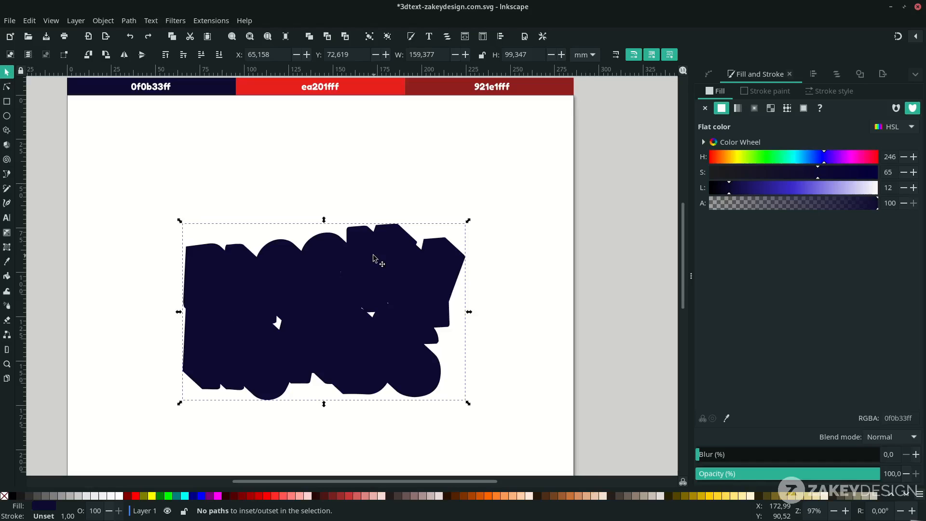
pyautogui.keyDown('ctrl'); pyautogui.click(377, 268); pyautogui.keyUp('ctrl')
pyautogui.hotkey('ctrl', ')')
pyautogui.hotkey('ctrl', ')')
pyautogui.hotkey('ctrl', ')')
pyautogui.hotkey('ctrl', ')')
pyautogui.hotkey('ctrl', ')')
pyautogui.hotkey('ctrl', ')')
pyautogui.hotkey('ctrl', ')')
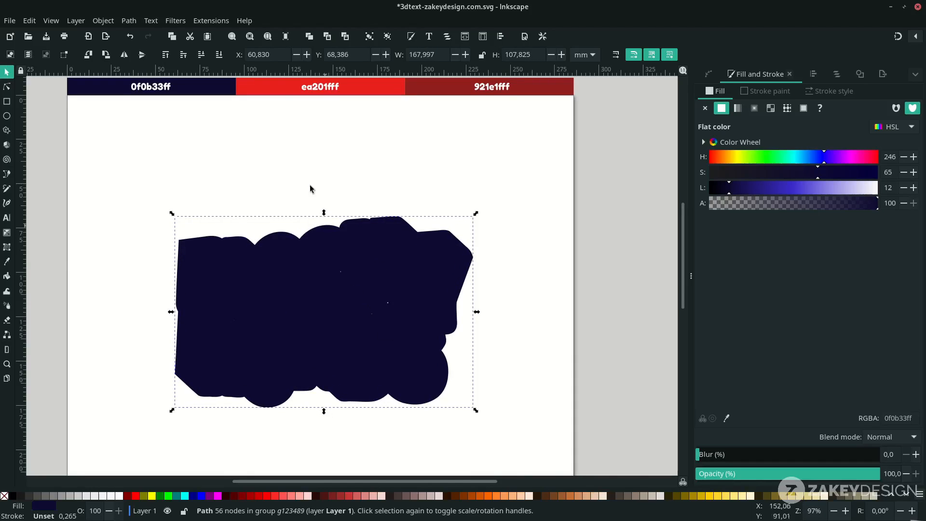
pyautogui.click(303, 157)
pyautogui.click(283, 284)
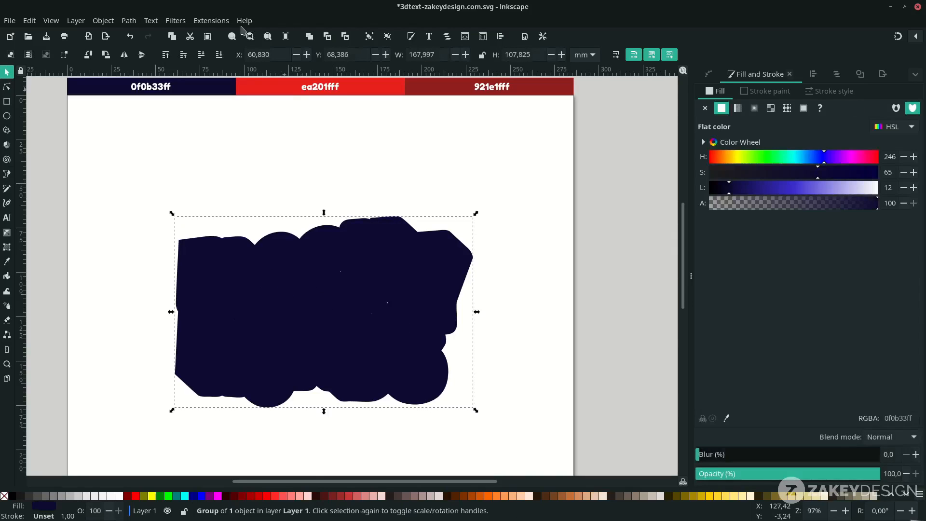
# - Lower the navy outline shape to the bottom of the stack behind the letters and red extrusion, and save the document
pyautogui.click(218, 54)
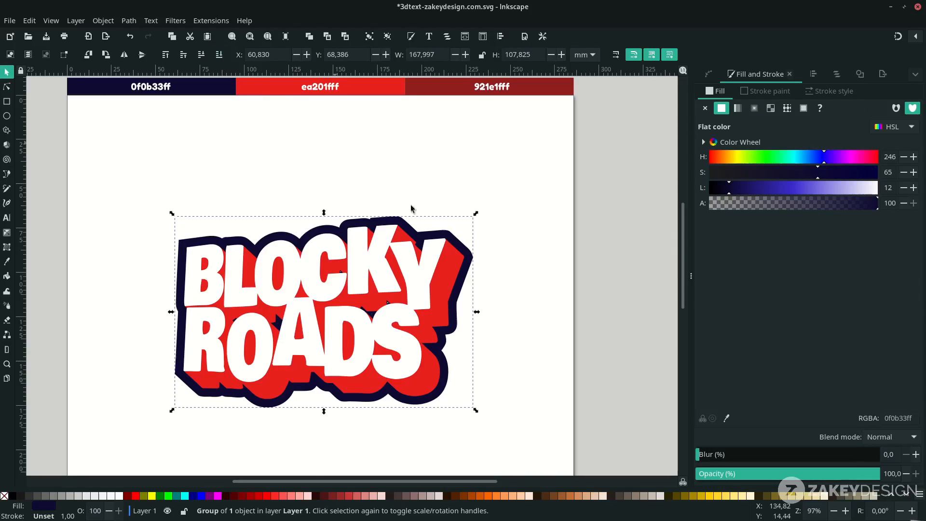
pyautogui.scroll(-2, 493, 292)
pyautogui.scroll(-4, 493, 293)
pyautogui.hscroll(2, 490, 289)
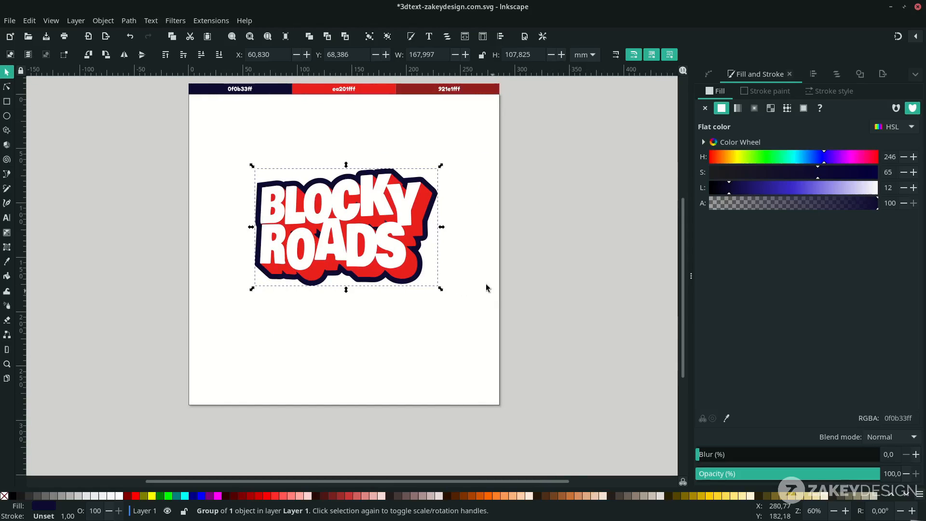
pyautogui.click(475, 270)
pyautogui.hotkey('ctrl', 's')
pyautogui.scroll(-1, 494, 285)
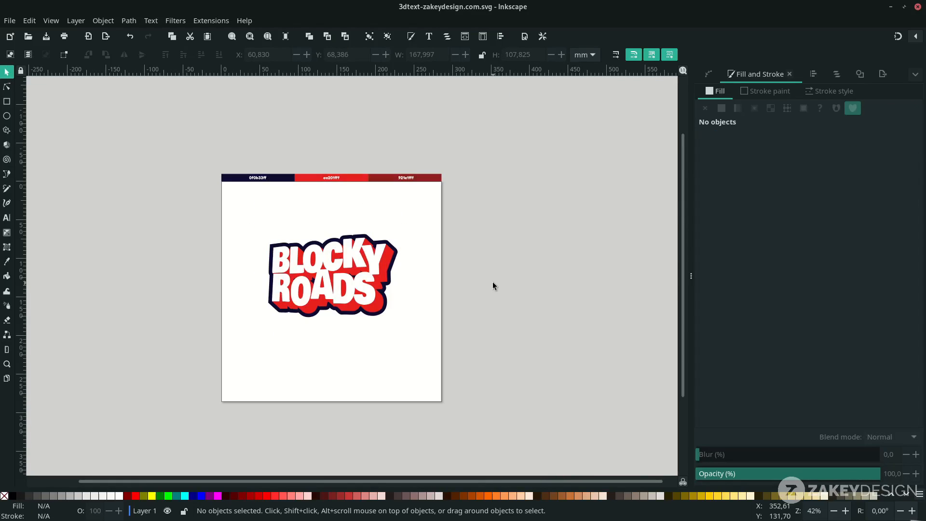
# - Check the program's version information in its About window and close it
pyautogui.click(244, 20)
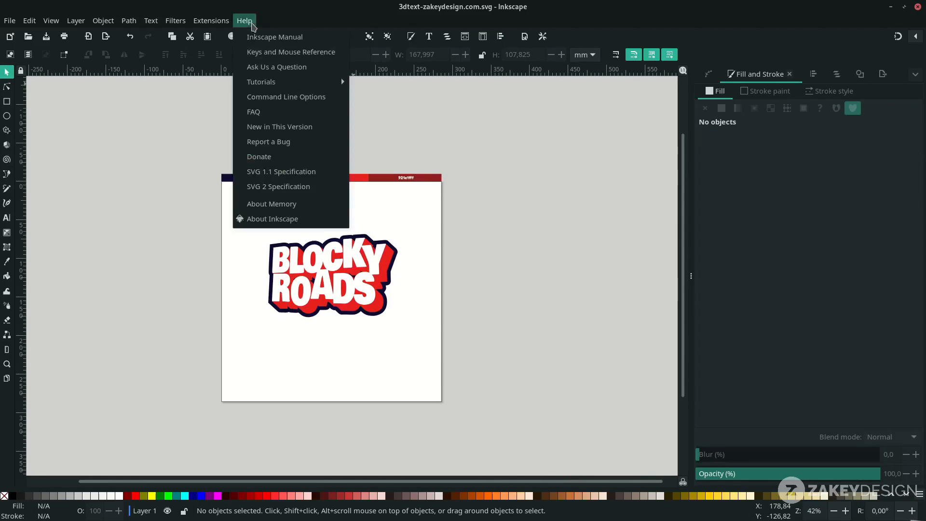
pyautogui.click(283, 219)
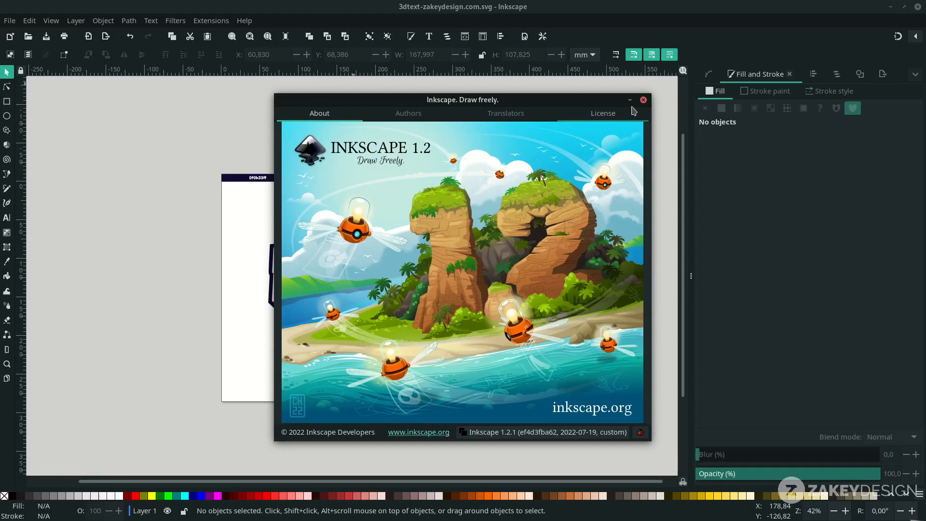
pyautogui.click(643, 100)
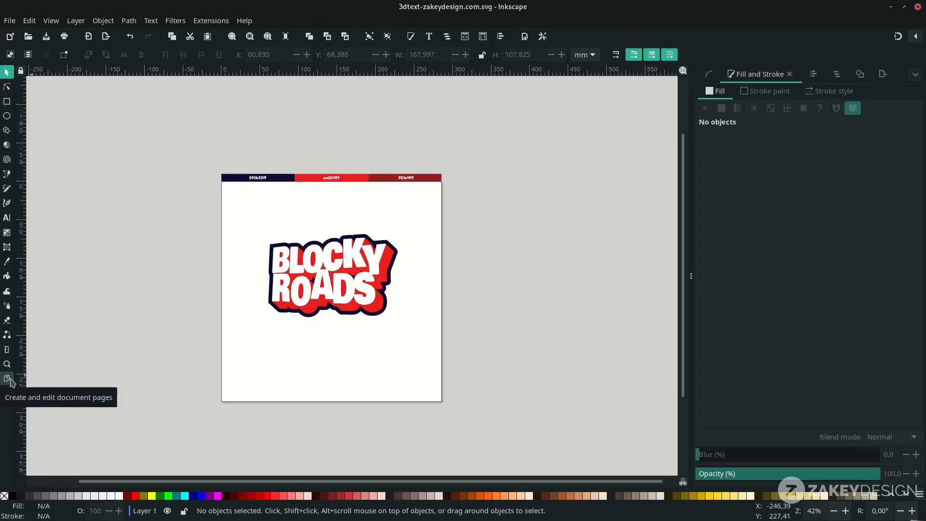
# - Add two new pages beside the existing page with the Pages tool
pyautogui.click(7, 379)
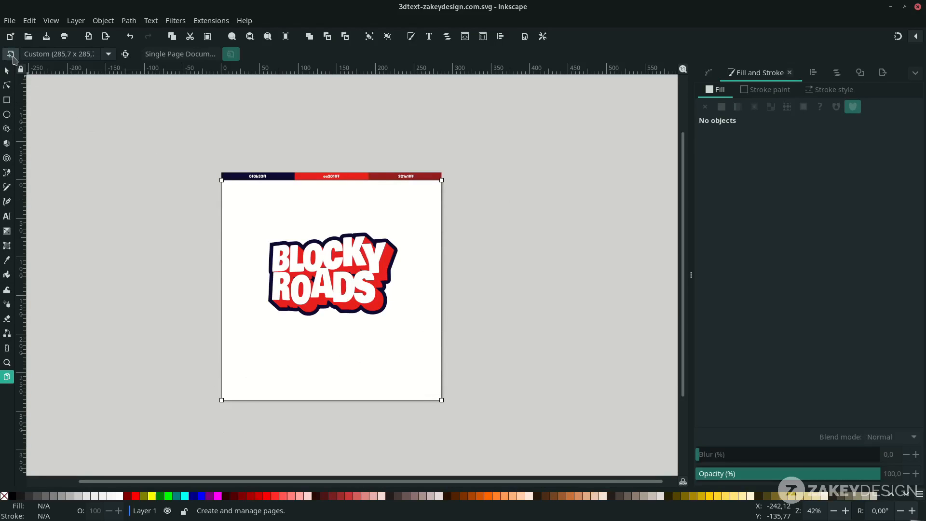
pyautogui.click(10, 54)
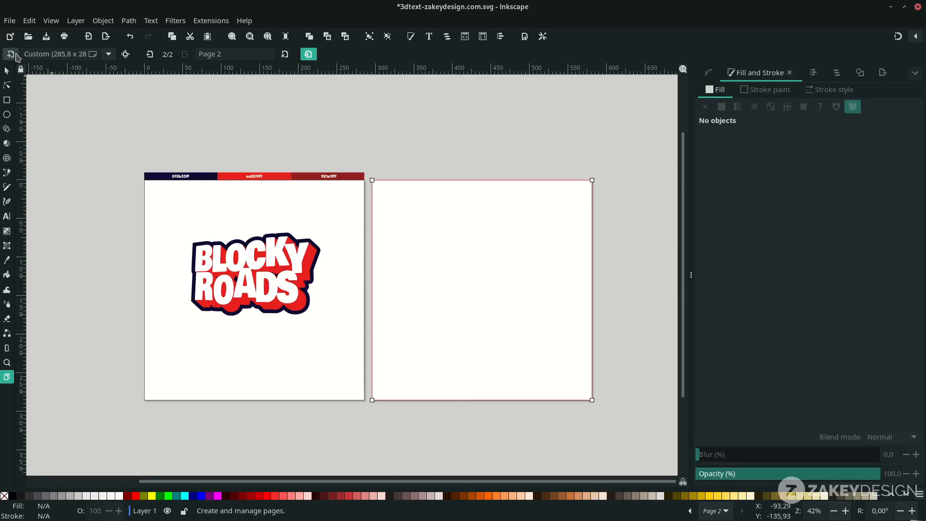
pyautogui.click(14, 55)
# - Shift the logo slightly on the first page, and place a grouped duplicate of it on the second page
pyautogui.moveTo(194, 270); pyautogui.dragTo(194, 271)
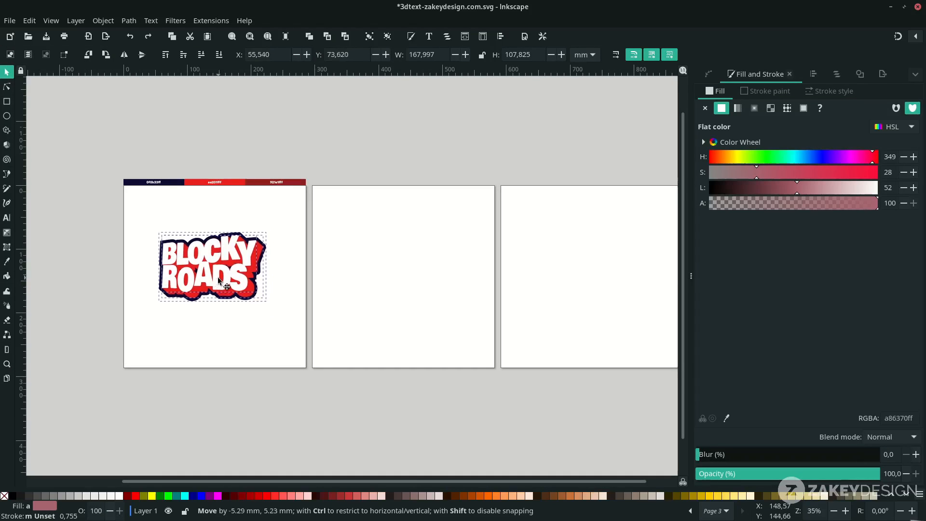
pyautogui.hscroll(2, 195, 271)
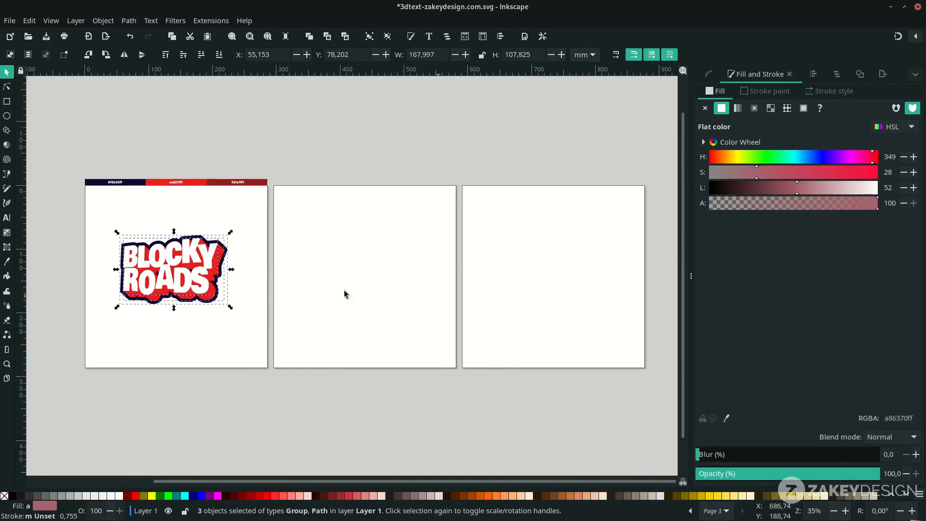
pyautogui.click(97, 227)
pyautogui.moveTo(74, 220); pyautogui.dragTo(236, 337)
pyautogui.hotkey('ctrl', 'd')
pyautogui.moveTo(196, 282); pyautogui.dragTo(442, 235)
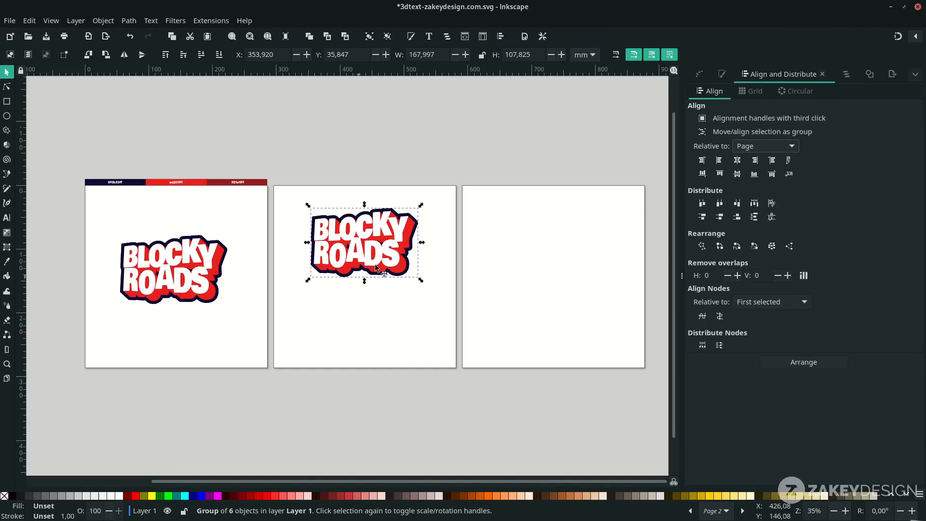
# - Centre the duplicated logo horizontally and vertically relative to the second page, and place another centred copy on the third page
pyautogui.click(753, 148)
pyautogui.click(753, 148)
pyautogui.click(737, 161)
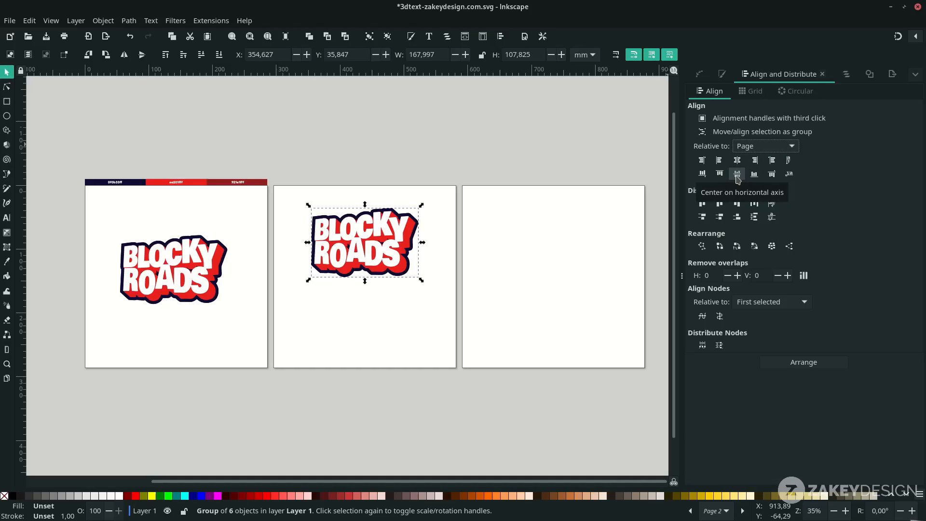
pyautogui.click(736, 177)
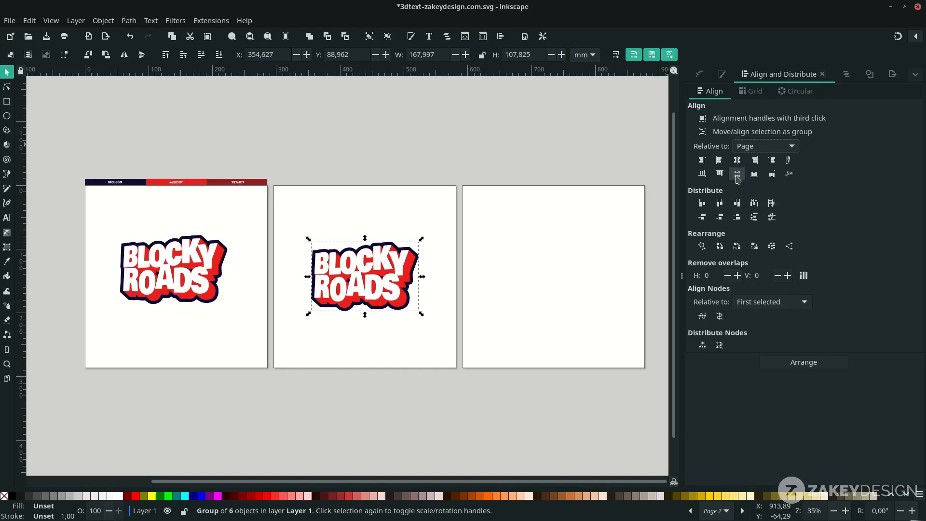
pyautogui.hscroll(3, 347, 289)
pyautogui.moveTo(326, 286); pyautogui.dragTo(505, 288)
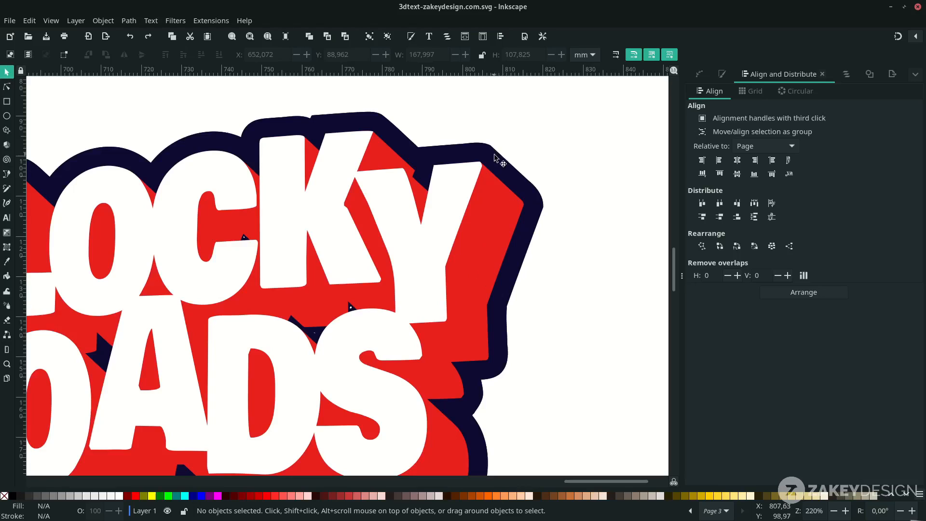
# - Ungroup the logo copy on the third page
pyautogui.click(501, 221)
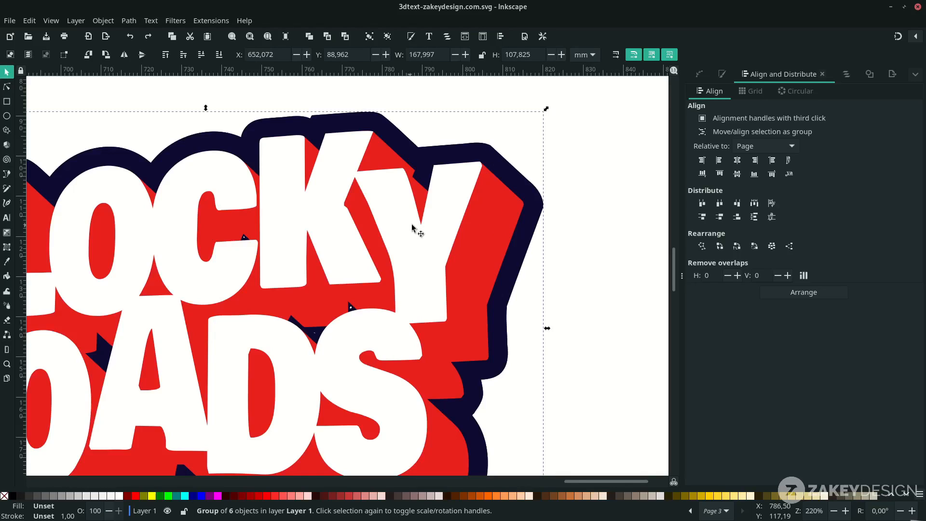
pyautogui.rightClick(485, 246)
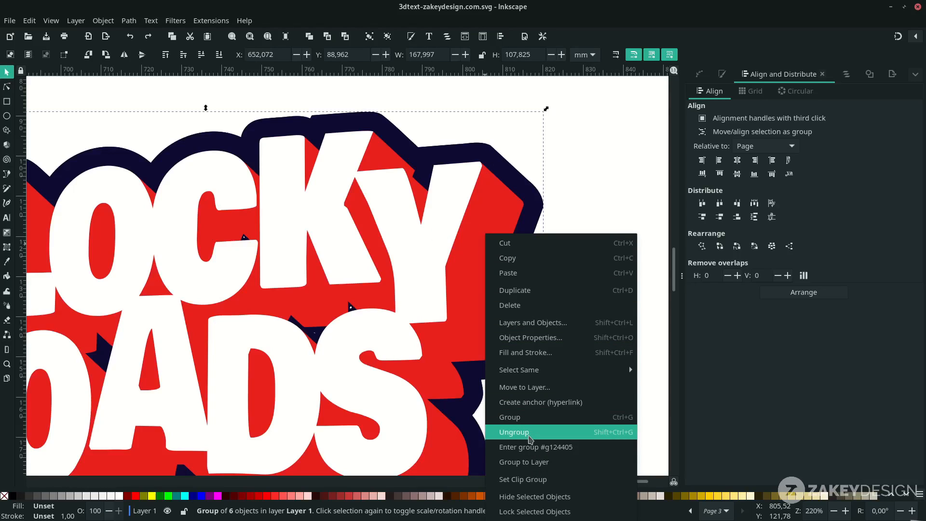
pyautogui.press('Escape')
pyautogui.hotkey('ctrl', 'shift', 'g')
# - Fill the red extrusion group of the third page's logo with the navy 0f0b33 sampled from its outline, and deselect it
pyautogui.click(600, 292)
pyautogui.click(492, 211)
pyautogui.moveTo(509, 232); pyautogui.dragTo(515, 237)
pyautogui.hotkey('ctrl', 'z')
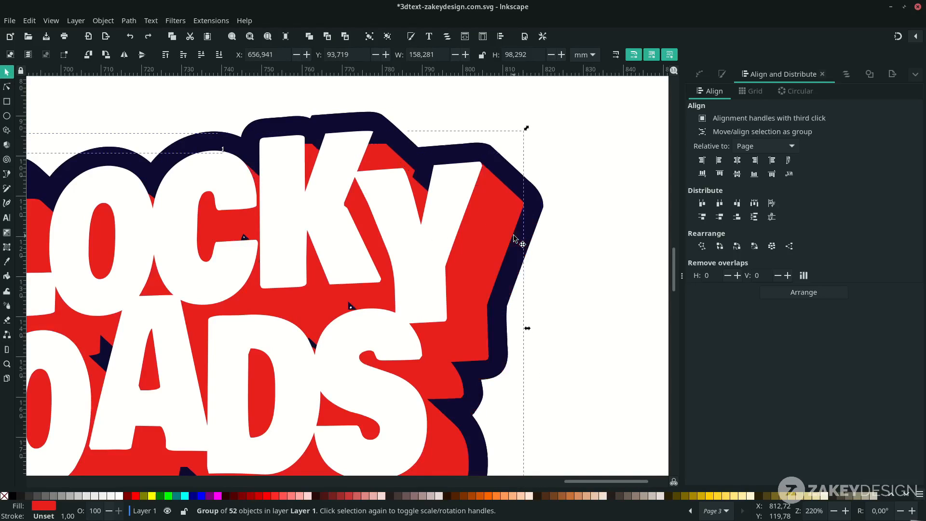
pyautogui.press('d')
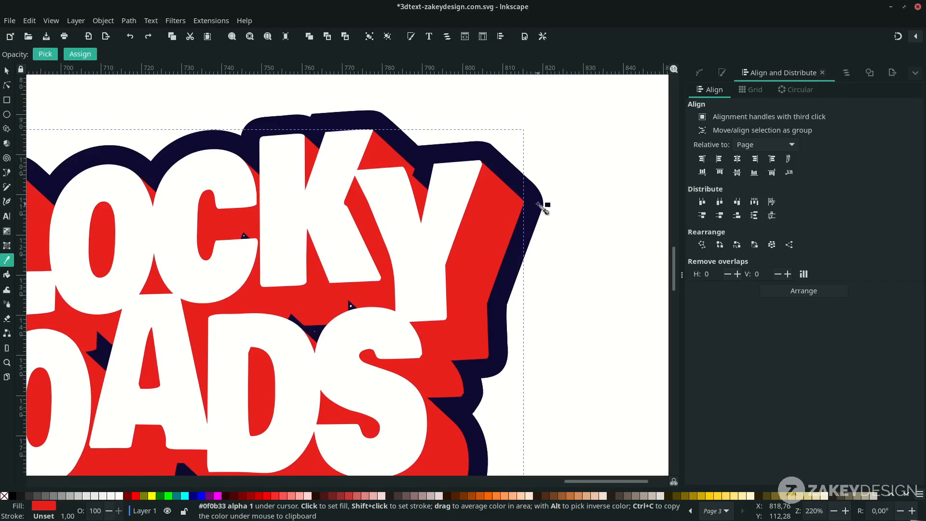
pyautogui.click(543, 208)
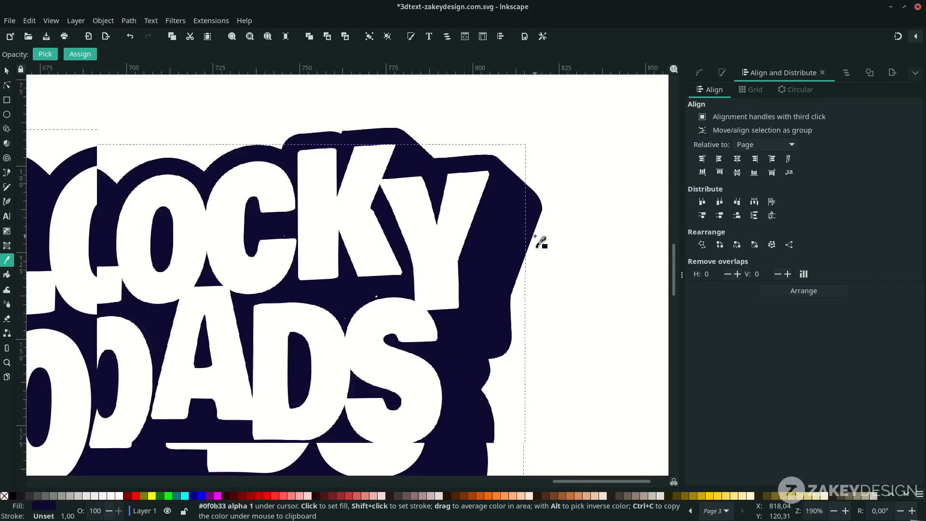
pyautogui.scroll(-4, 542, 241)
pyautogui.press('s')
pyautogui.click(568, 285)
# - With snapping on, draw a 285.75 by 285.75 mm rectangle covering the second page and lower it to the bottom
pyautogui.hscroll(-4, 568, 285)
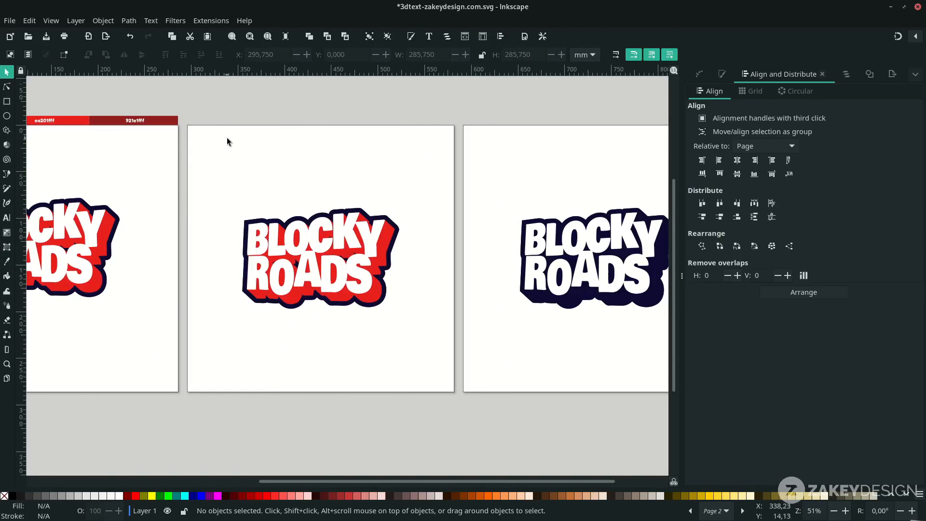
pyautogui.click(8, 102)
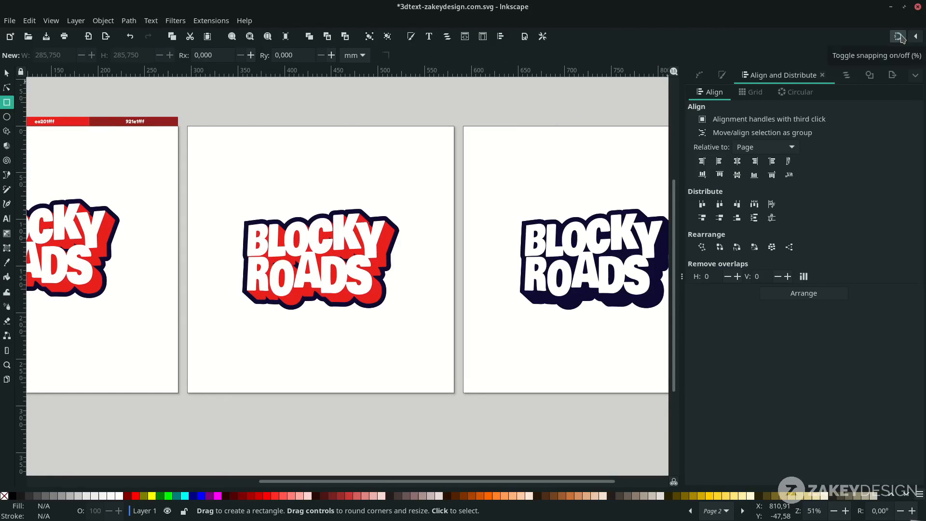
pyautogui.click(898, 37)
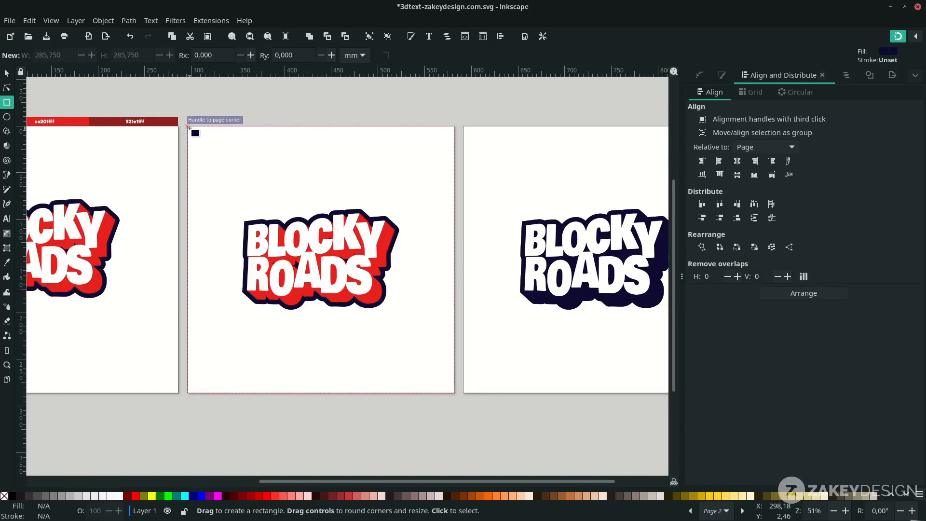
pyautogui.moveTo(187, 126)
pyautogui.mouseDown()
pyautogui.moveTo(422, 345)
pyautogui.moveTo(450, 392)
pyautogui.mouseUp()
pyautogui.press('s')
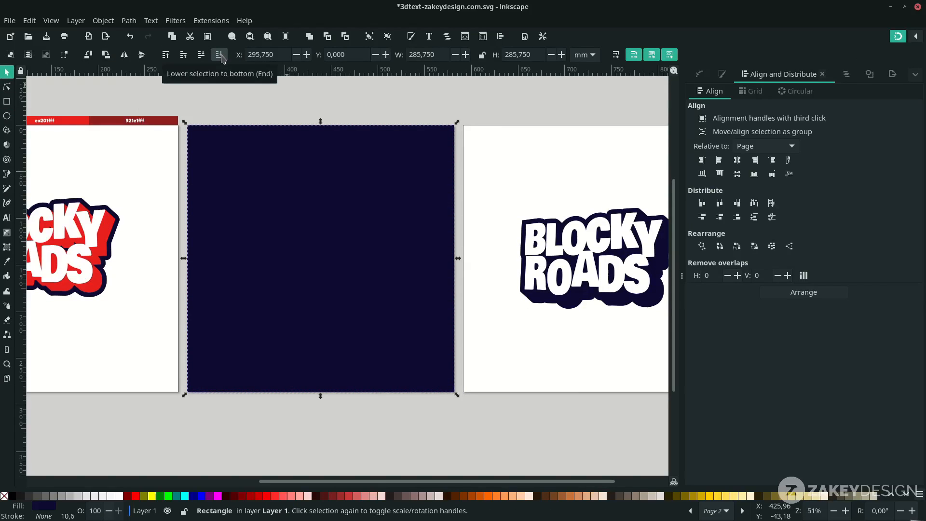
pyautogui.click(219, 54)
# - Fill the second page's background rectangle with the bright red sampled from the ea201fff palette swatch
pyautogui.hscroll(-5, 331, 196)
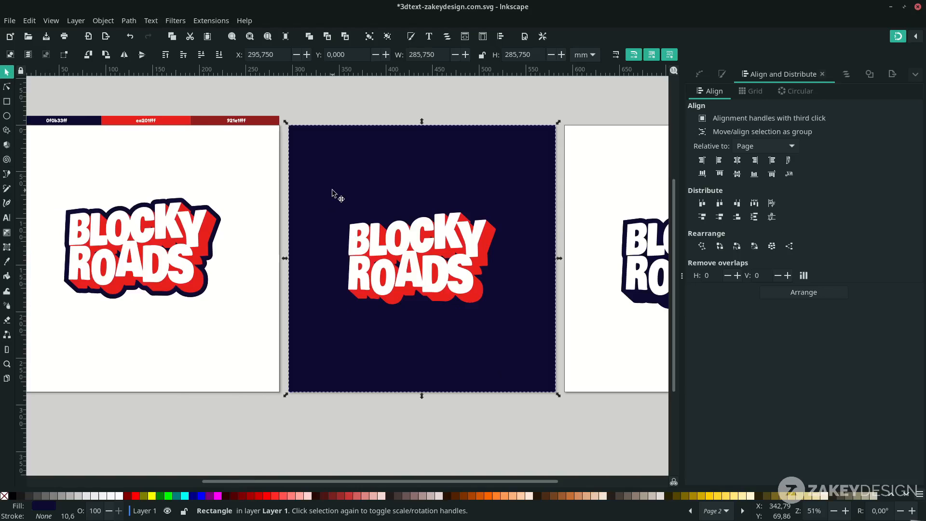
pyautogui.press('d')
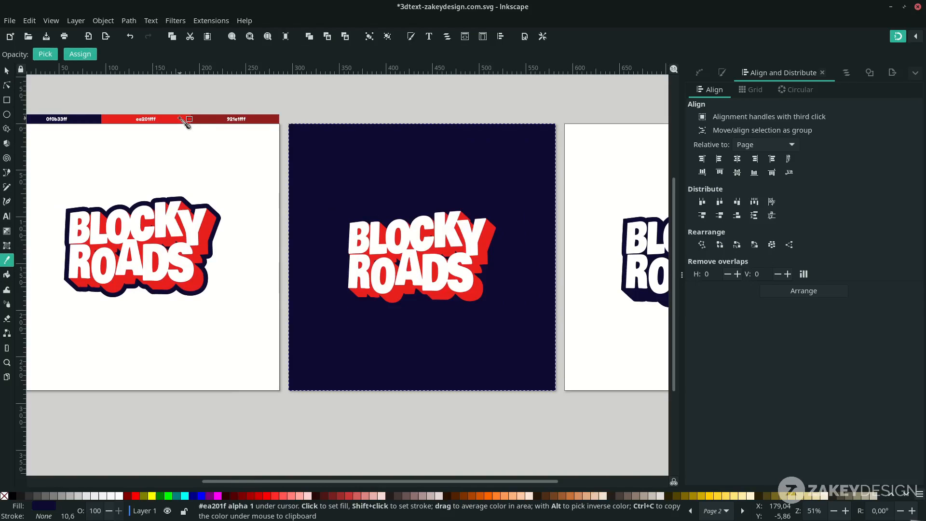
pyautogui.click(188, 124)
pyautogui.click(6, 71)
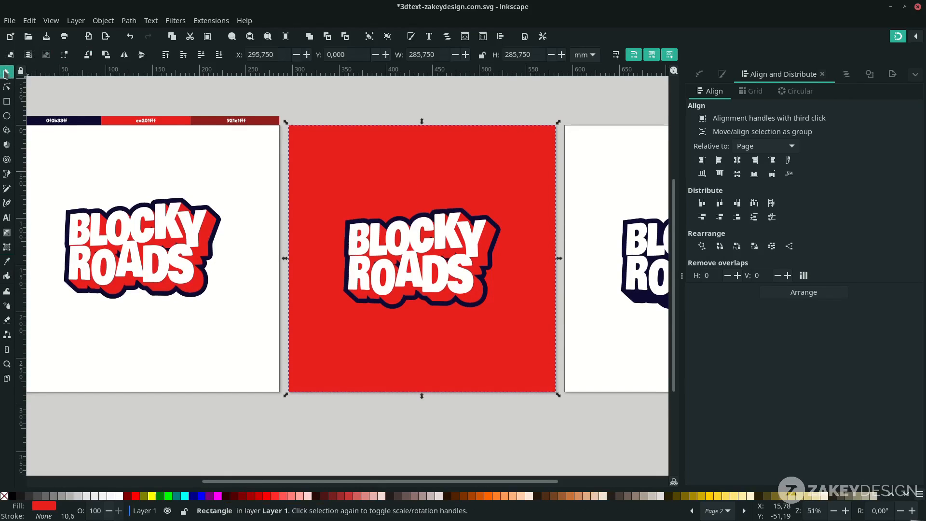
# - Try to fill the whole logo group on the second page with the navy of the third page's logo, and undo it
pyautogui.hscroll(4, 418, 387)
pyautogui.click(414, 237)
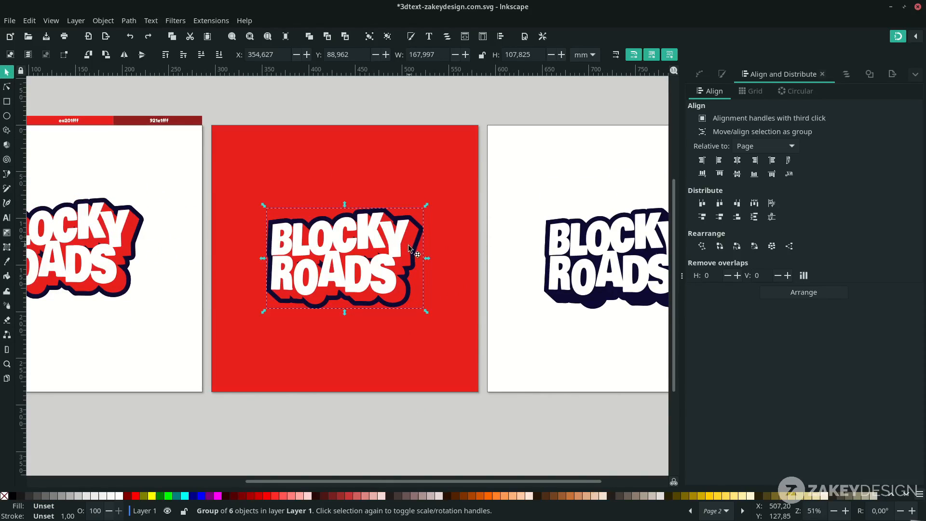
pyautogui.press('d')
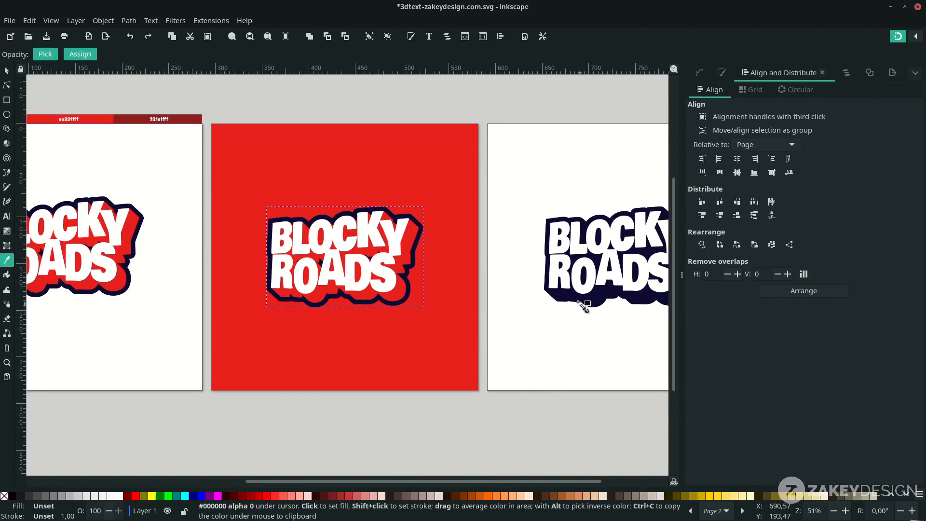
pyautogui.click(571, 298)
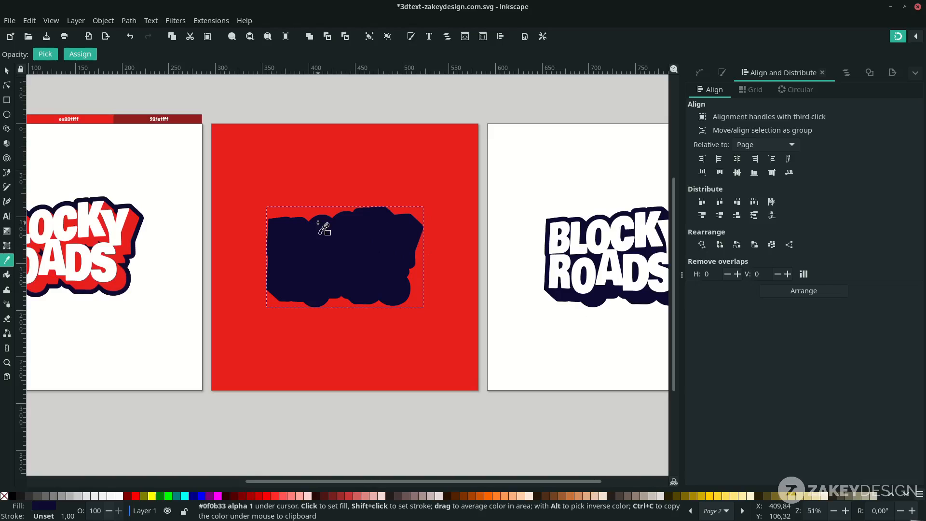
pyautogui.hotkey('ctrl', 'z')
pyautogui.press('s')
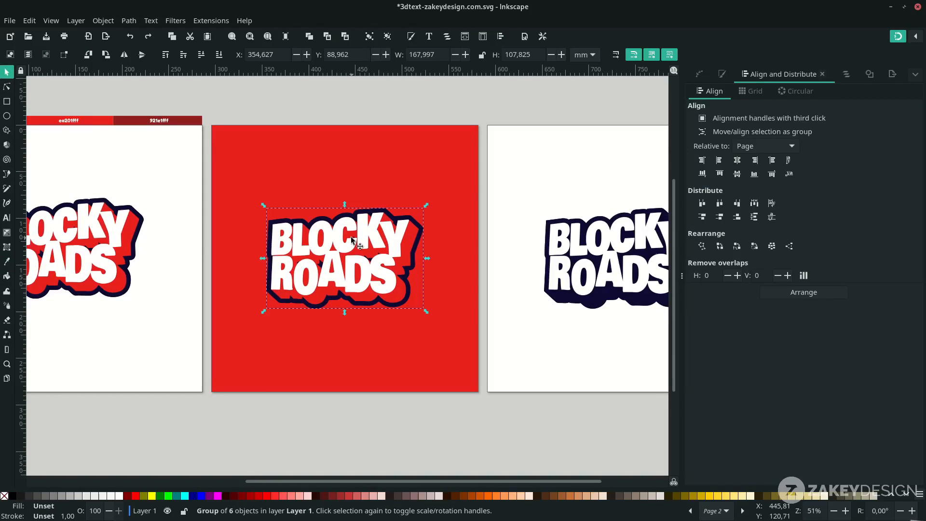
# - Ungroup the second page's logo and fill its red extrusion group with the navy 0f0b33 sampled from the third page's logo
pyautogui.rightClick(352, 241)
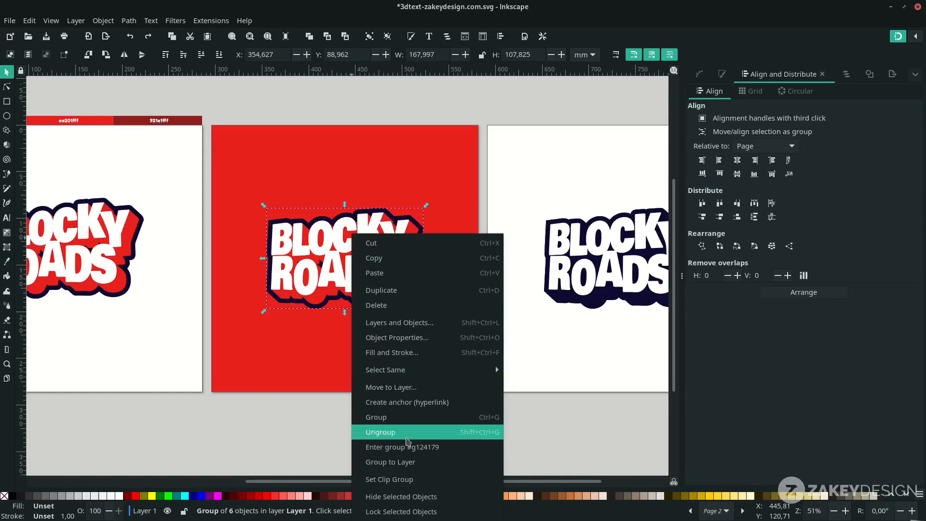
pyautogui.click(514, 433)
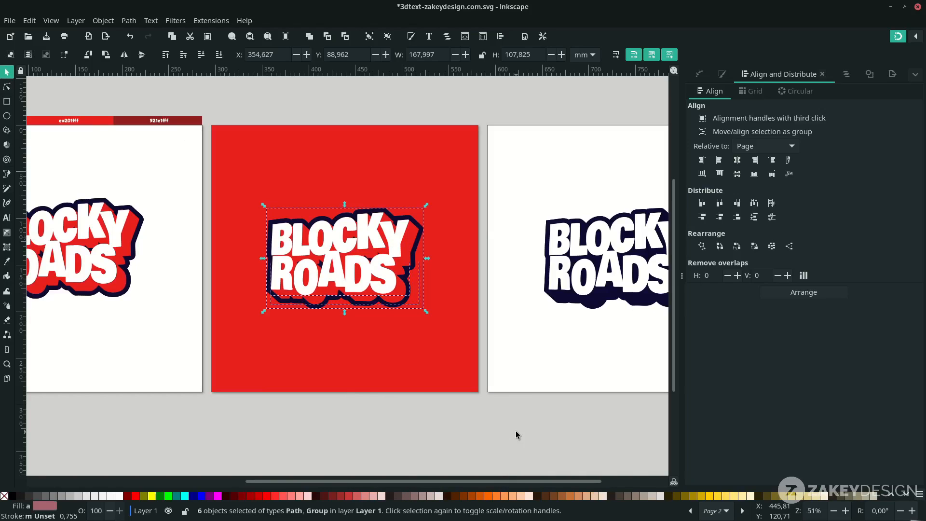
pyautogui.click(406, 246)
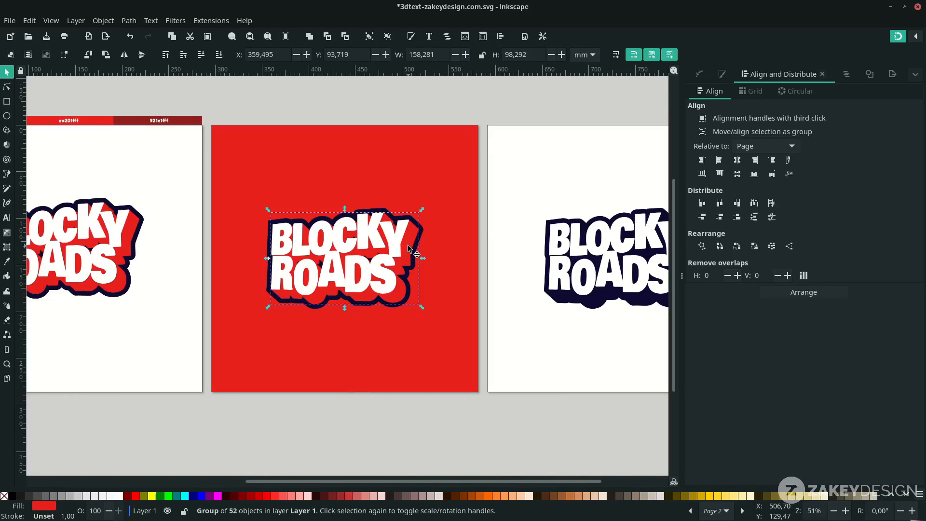
pyautogui.press('d')
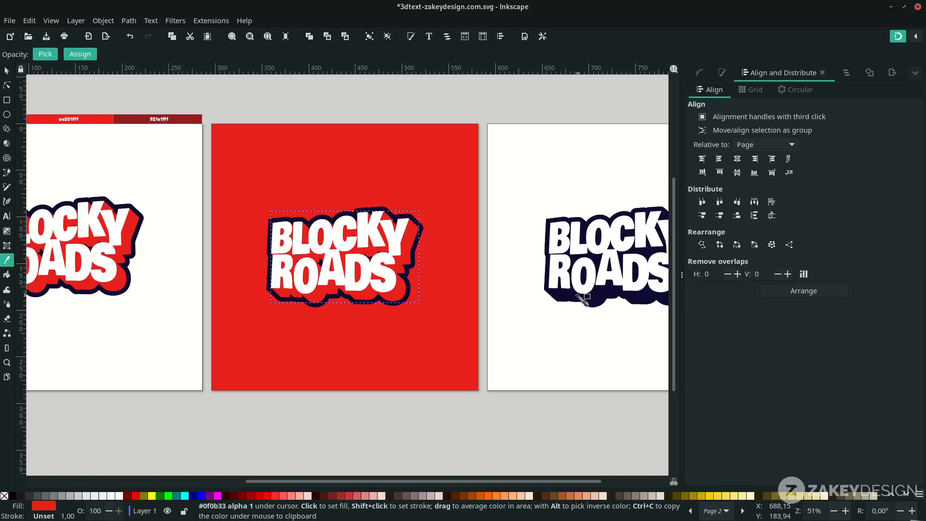
pyautogui.click(559, 295)
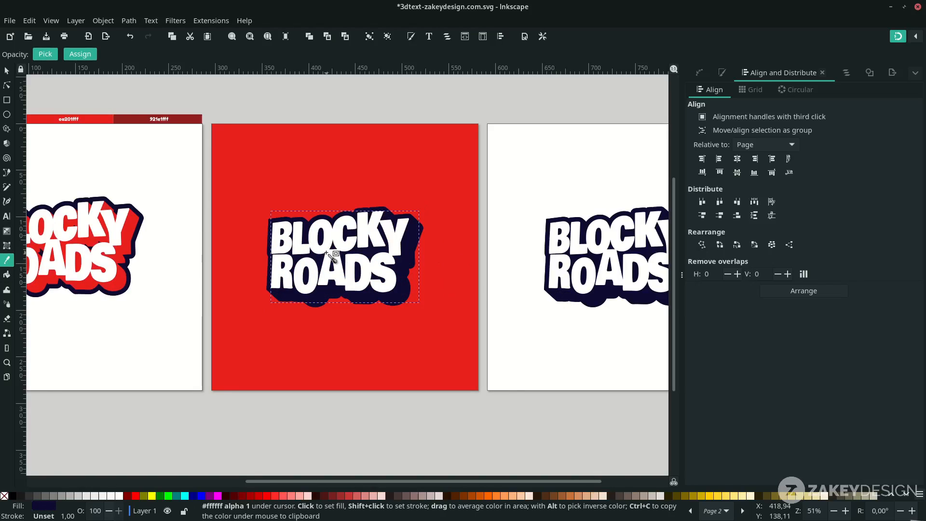
# - Move the ea201fff and 921e1fff swatches with their labels above the palette strip on the first page, and resize the bright red one
pyautogui.hscroll(-3, 155, 134)
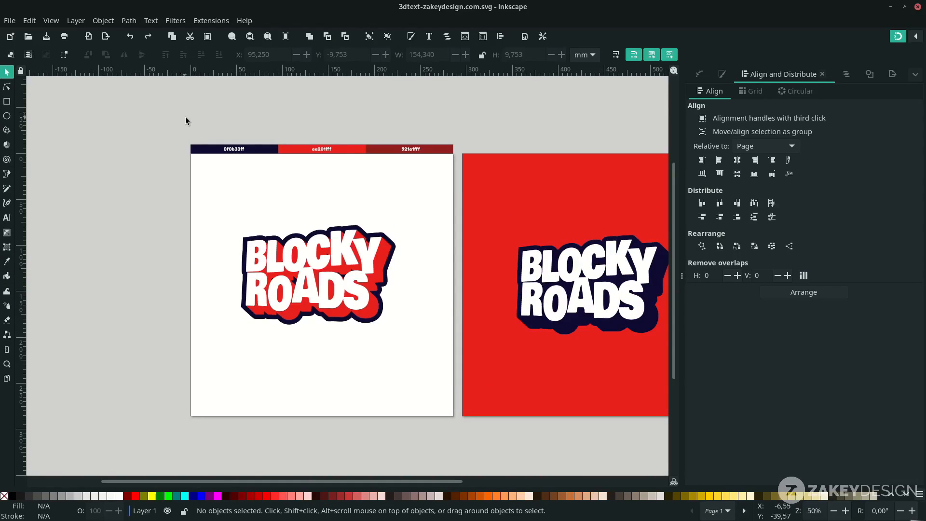
pyautogui.scroll(2, 257, 128)
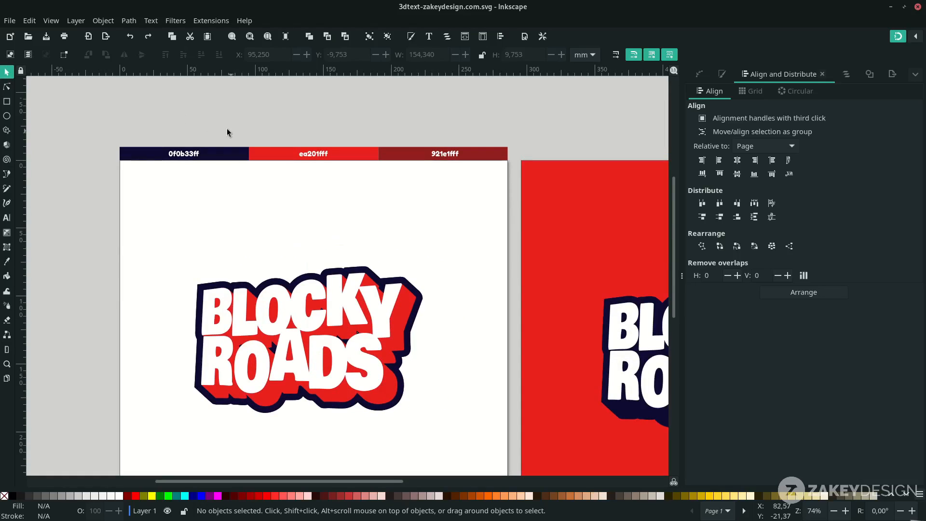
pyautogui.moveTo(104, 118); pyautogui.dragTo(508, 115)
pyautogui.click(513, 159)
pyautogui.click(497, 155)
pyautogui.moveTo(458, 154); pyautogui.dragTo(467, 116)
pyautogui.moveTo(345, 158); pyautogui.dragTo(345, 106)
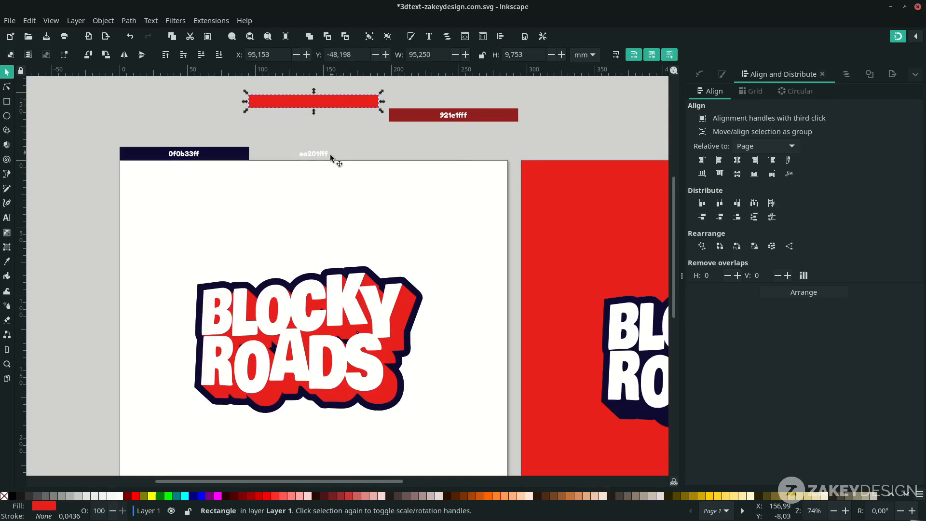
pyautogui.moveTo(323, 151); pyautogui.dragTo(308, 97)
pyautogui.click(337, 102)
pyautogui.moveTo(378, 108)
pyautogui.mouseDown()
pyautogui.moveTo(266, 299)
pyautogui.moveTo(382, 192)
pyautogui.moveTo(343, 169)
pyautogui.moveTo(362, 112)
pyautogui.mouseUp()
pyautogui.click(255, 177)
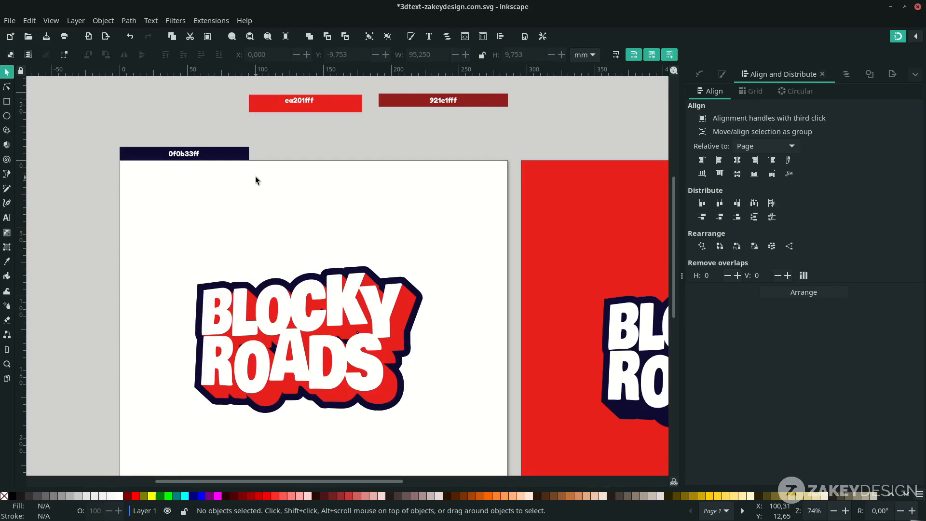
# - Stretch the navy swatch across the full page width, and divide its width by 3 using 285,750/3
pyautogui.click(228, 155)
pyautogui.moveTo(251, 161); pyautogui.dragTo(509, 160)
pyautogui.click(465, 189)
pyautogui.click(467, 164)
pyautogui.click(441, 55)
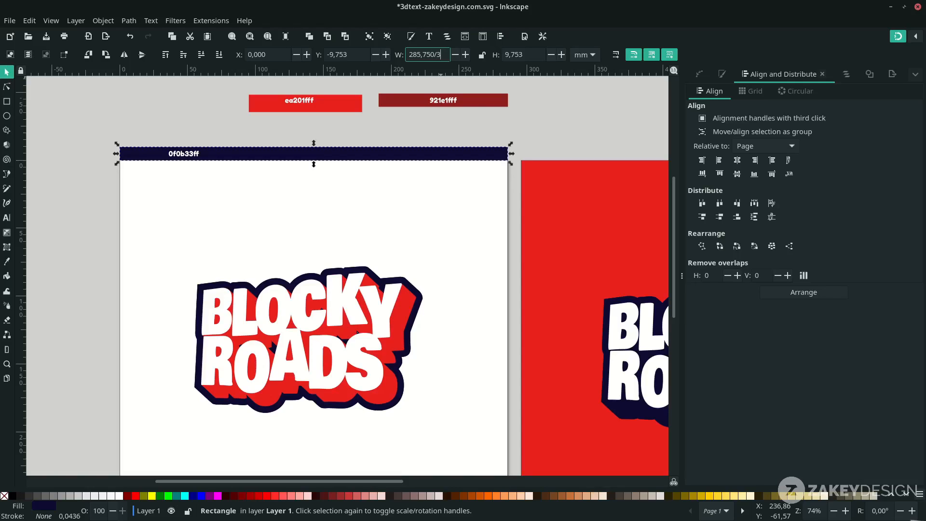
pyautogui.press('Return')
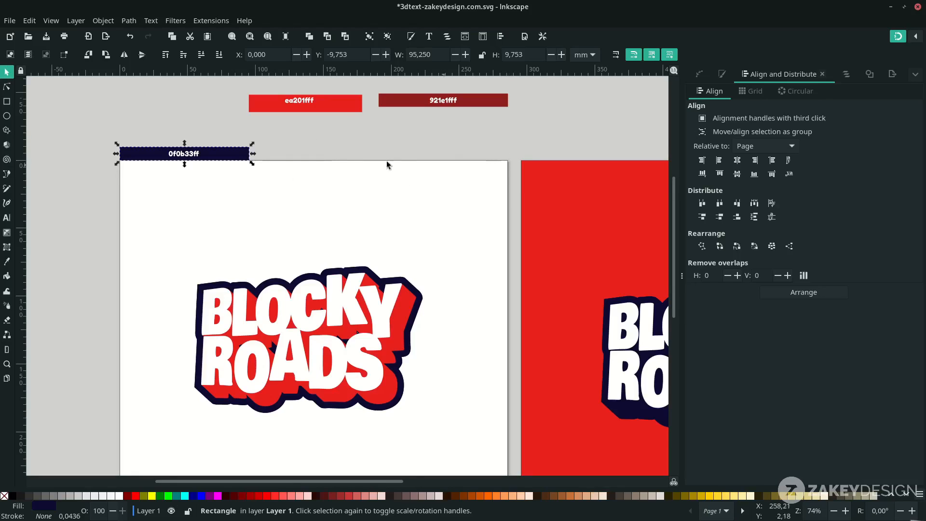
# - Duplicate the navy swatch twice and place the copies side by side to fill the strip above the first page
pyautogui.hotkey('ctrl', 'z')
pyautogui.hotkey('ctrl', 'd')
pyautogui.moveTo(227, 154); pyautogui.dragTo(465, 155)
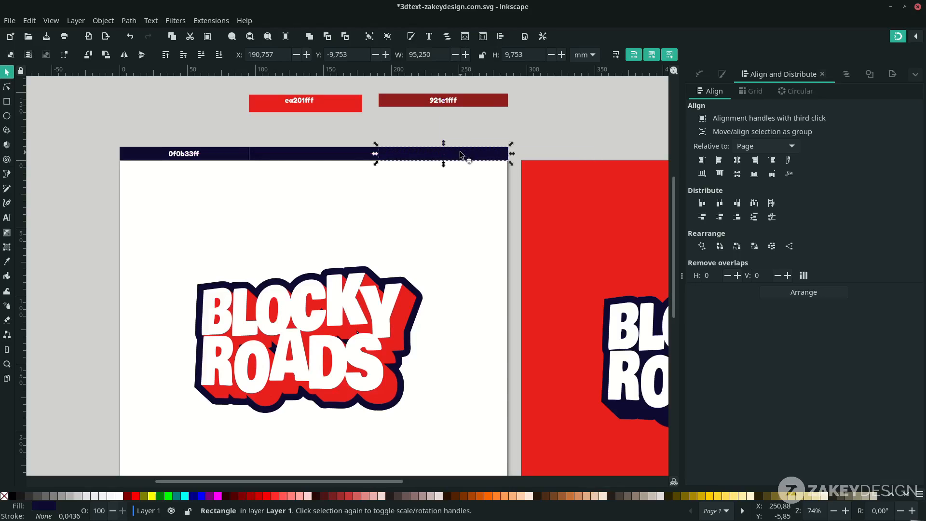
# - Fill the middle swatch with the sampled ea201fff red and the last swatch with the sampled 921e1fff dark red
pyautogui.press('n')
pyautogui.click(337, 137)
pyautogui.click(310, 155)
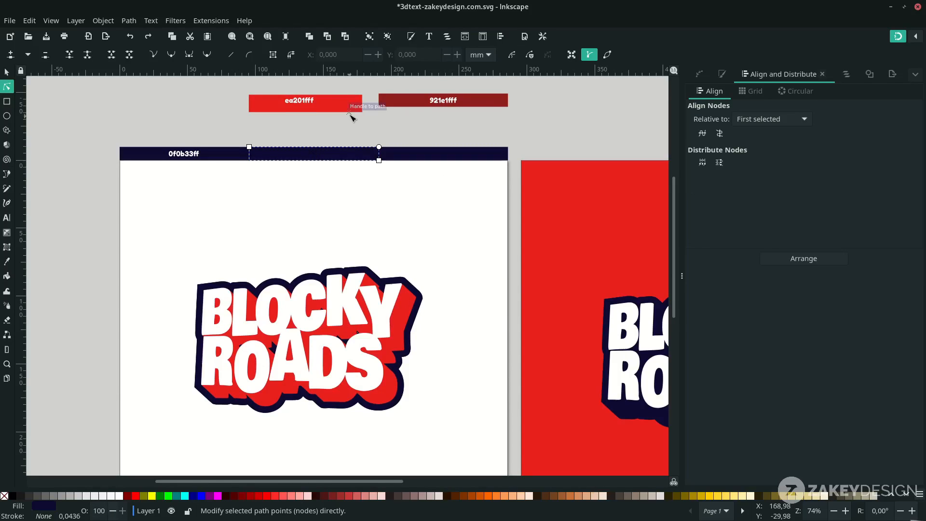
pyautogui.press('d')
pyautogui.click(351, 103)
pyautogui.press('d')
pyautogui.click(385, 153)
pyautogui.press('d')
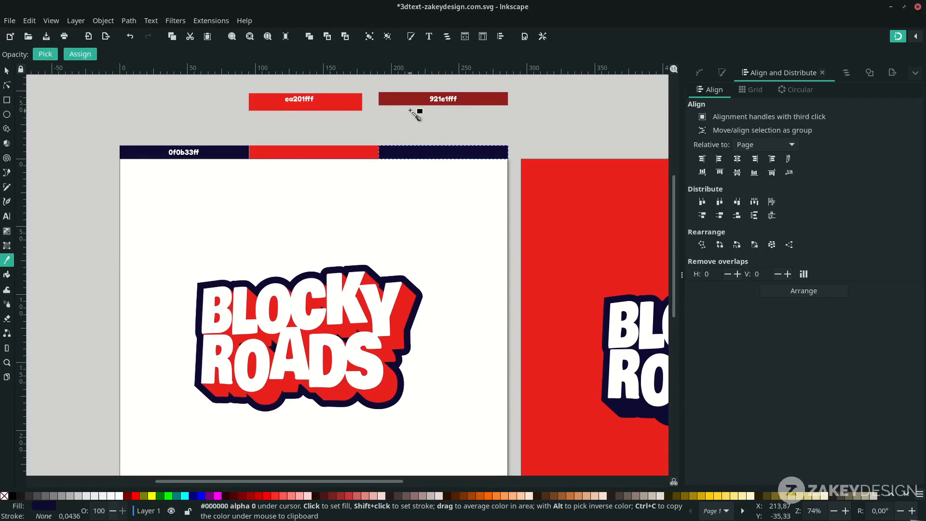
pyautogui.click(410, 101)
pyautogui.press('s')
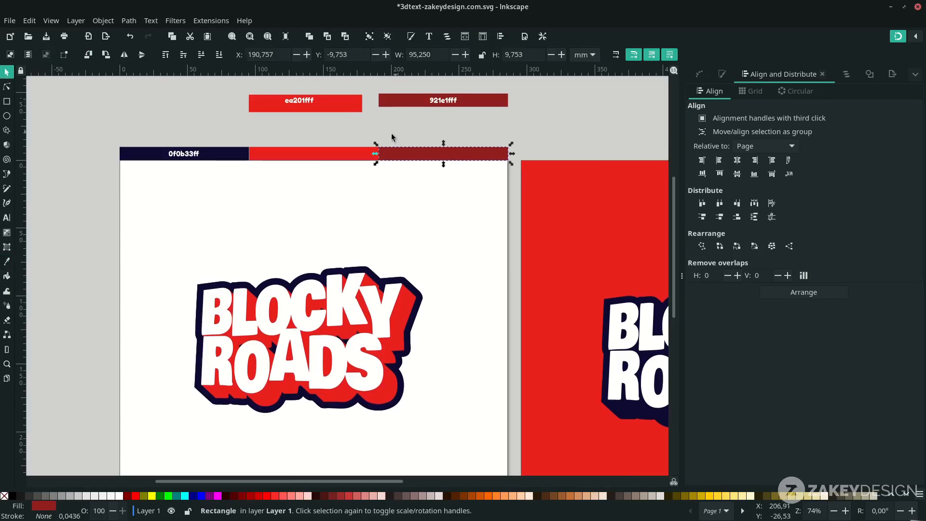
pyautogui.click(279, 129)
# - Duplicate the 0f0b33ff label onto the middle swatch and replace its text with that swatch's RGBA code, ea201fff
pyautogui.scroll(1, 326, 159)
pyautogui.scroll(-1, 325, 163)
pyautogui.click(110, 173)
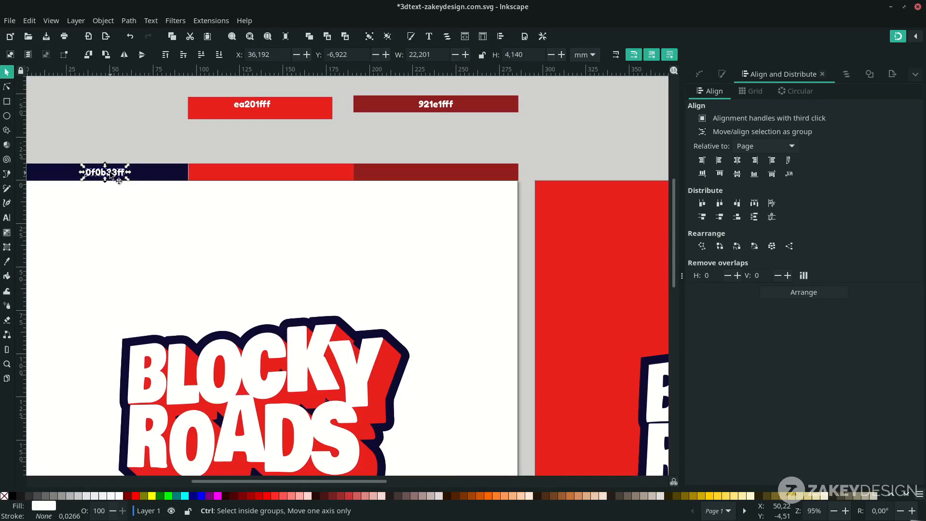
pyautogui.hotkey('ctrl', 'd')
pyautogui.moveTo(111, 174); pyautogui.dragTo(280, 177)
pyautogui.click(319, 169)
pyautogui.click(416, 37)
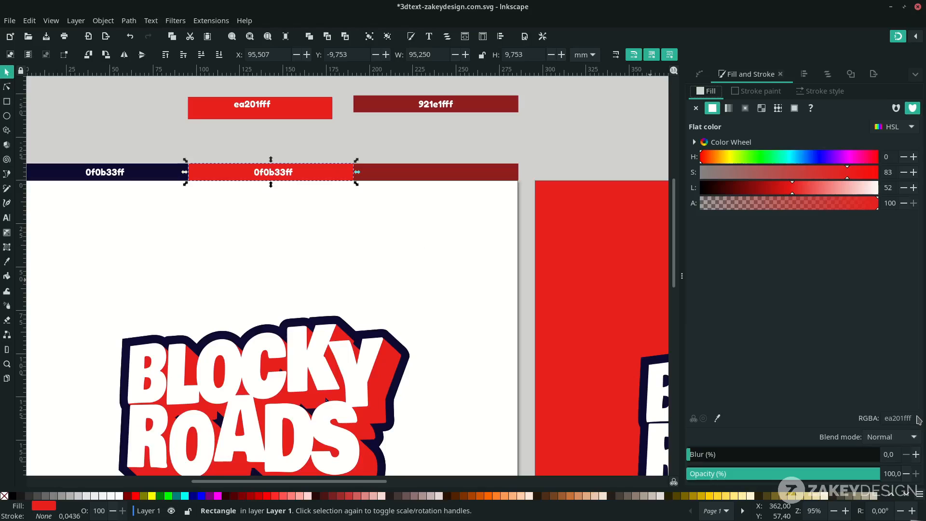
pyautogui.moveTo(914, 418); pyautogui.dragTo(874, 417)
pyautogui.hotkey('ctrl', 'c')
pyautogui.click(314, 155)
pyautogui.press('t')
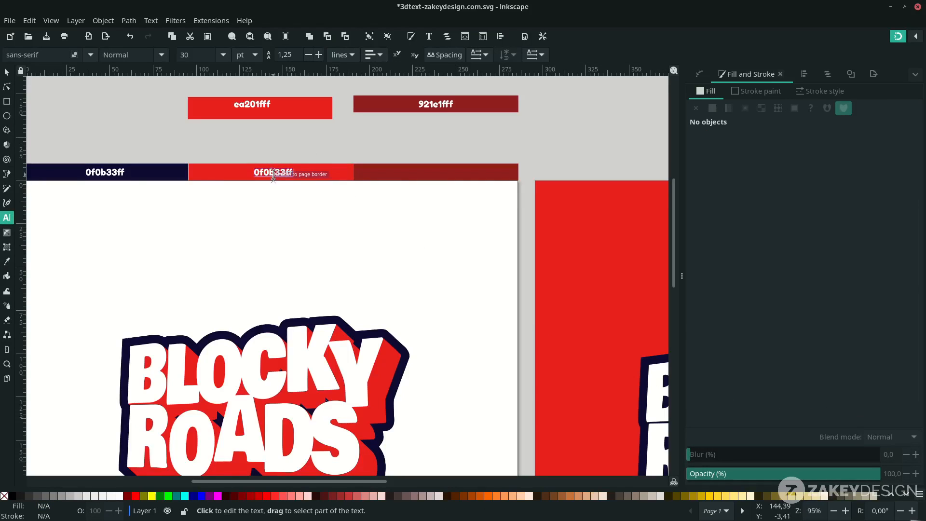
pyautogui.doubleClick(272, 174)
pyautogui.hotkey('ctrl', 'v')
pyautogui.press('F1')
pyautogui.click(293, 158)
# - Duplicate the ea201fff label onto the dark red swatch and replace its text with the RGBA code 921e1fff
pyautogui.click(264, 170)
pyautogui.hotkey('ctrl', 'd')
pyautogui.moveTo(272, 172); pyautogui.dragTo(436, 181)
pyautogui.click(435, 181)
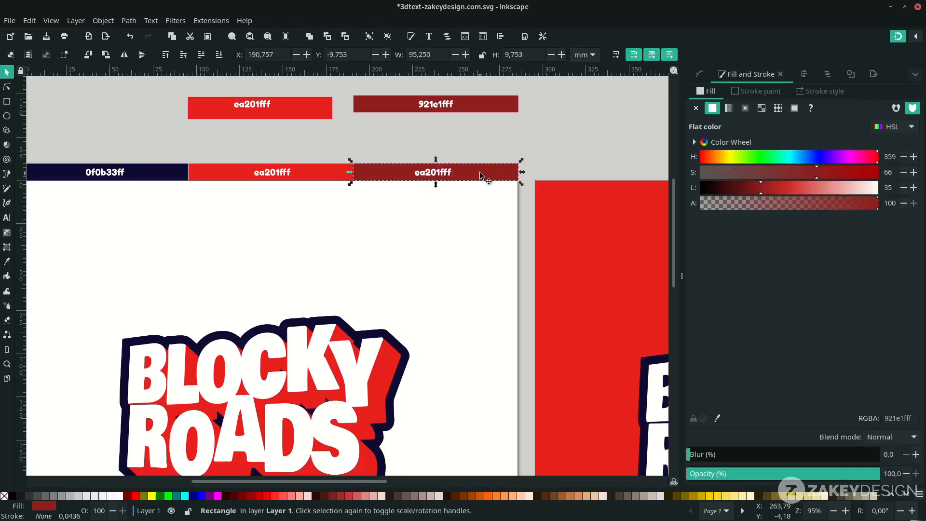
pyautogui.doubleClick(896, 418)
pyautogui.hotkey('ctrl', 'c')
pyautogui.doubleClick(440, 172)
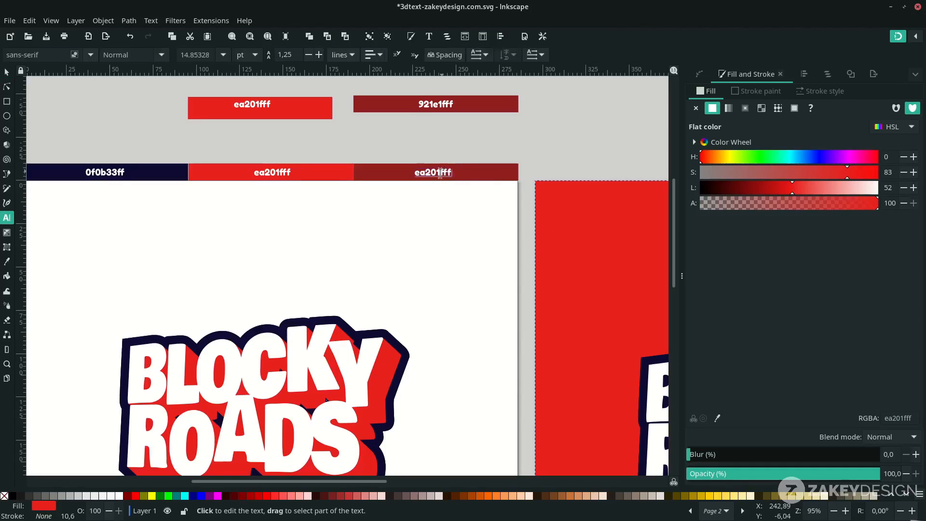
pyautogui.hotkey('ctrl', 'a')
pyautogui.hotkey('ctrl', 'v')
pyautogui.press('F1')
pyautogui.click(485, 208)
# - Undo the whole rebuild of the colour palette, back to the original strip of three labelled swatches
pyautogui.scroll(-3, 485, 208)
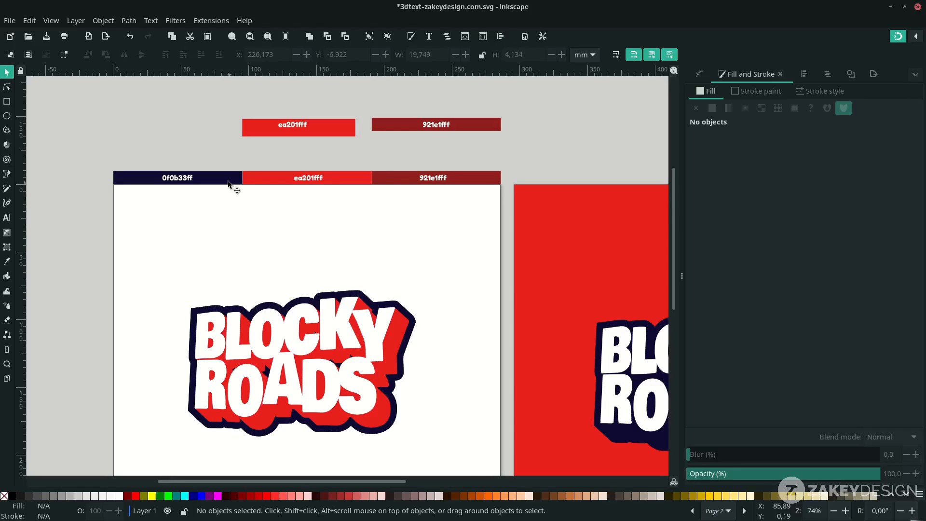
pyautogui.click(434, 179)
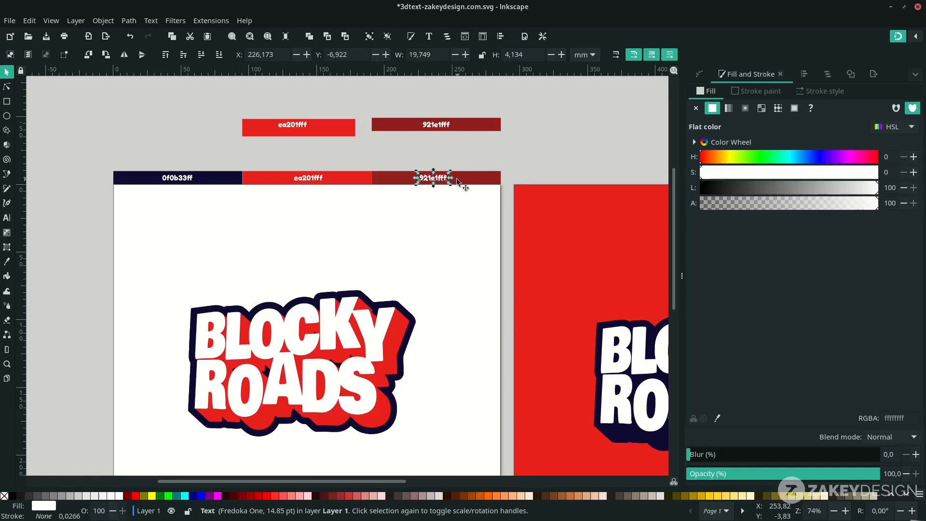
pyautogui.click(341, 180)
pyautogui.click(378, 180)
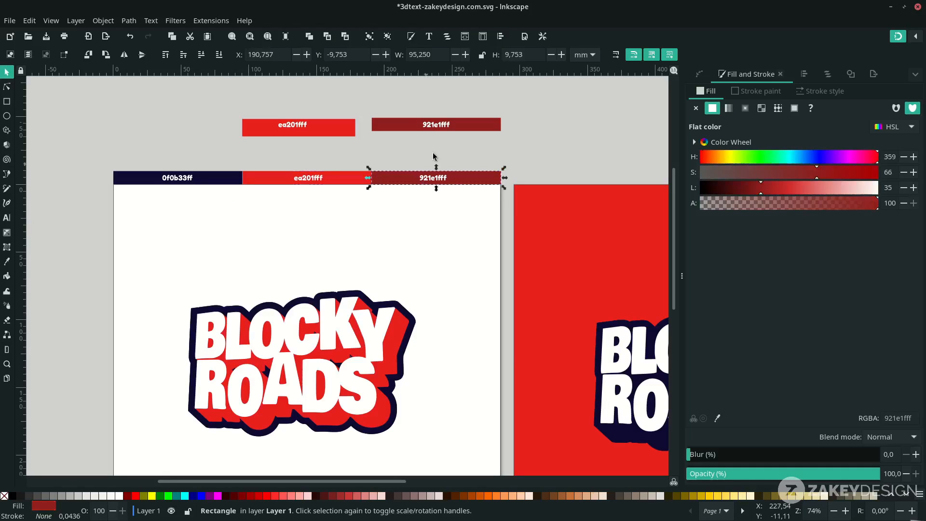
pyautogui.click(434, 155)
pyautogui.hotkey('ctrl', 'z')
pyautogui.hotkey('ctrl', 'z')
pyautogui.hotkey('ctrl', 'z')
pyautogui.hotkey('ctrl', 'z')
pyautogui.hotkey('ctrl', 'z')
pyautogui.hotkey('ctrl', 'z')
pyautogui.hotkey('ctrl', 'z')
pyautogui.hotkey('ctrl', 'z')
pyautogui.hotkey('ctrl', 'z')
pyautogui.hotkey('ctrl', 'z')
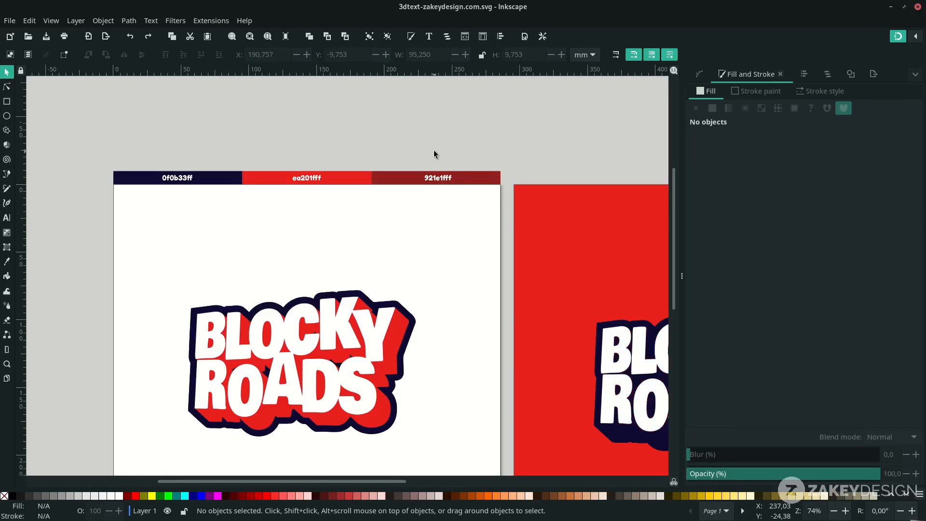
# - Turn off snapping for work on the first page's logo
pyautogui.scroll(-3, 434, 154)
pyautogui.scroll(3, 429, 183)
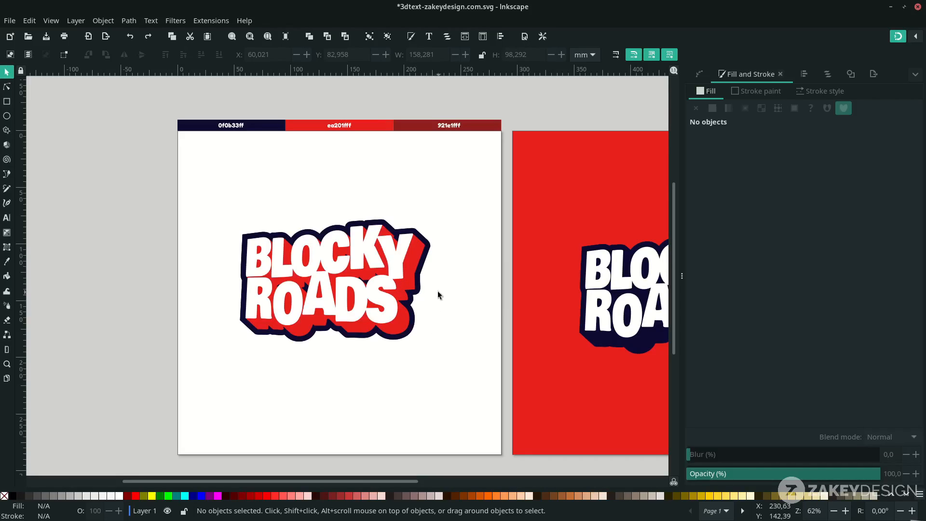
pyautogui.click(897, 37)
# - Combine the objects of the first page's red extrusion group into a single path and inspect its nodes
pyautogui.click(420, 259)
pyautogui.scroll(1, 420, 260)
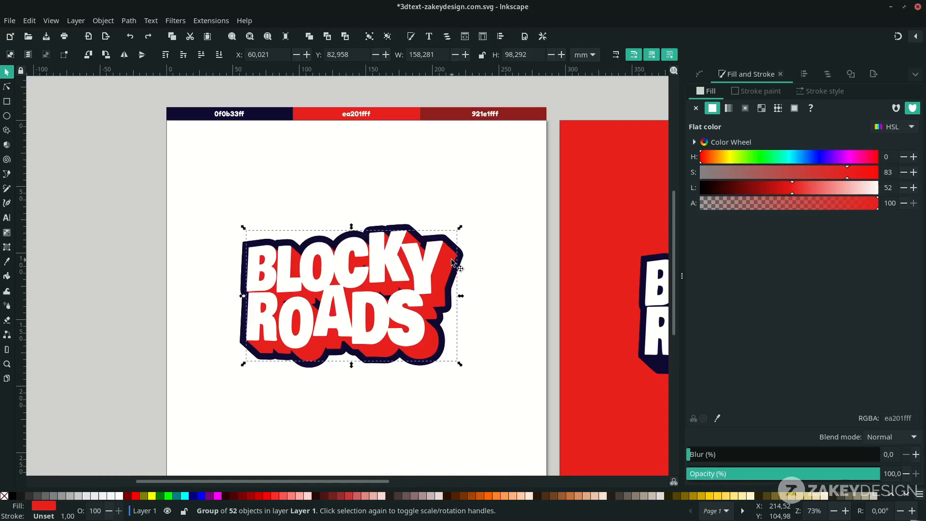
pyautogui.keyDown('ctrl'); pyautogui.scroll(4, 456, 260); pyautogui.keyUp('ctrl')
pyautogui.keyDown('ctrl'); pyautogui.scroll(1, 450, 258); pyautogui.keyUp('ctrl')
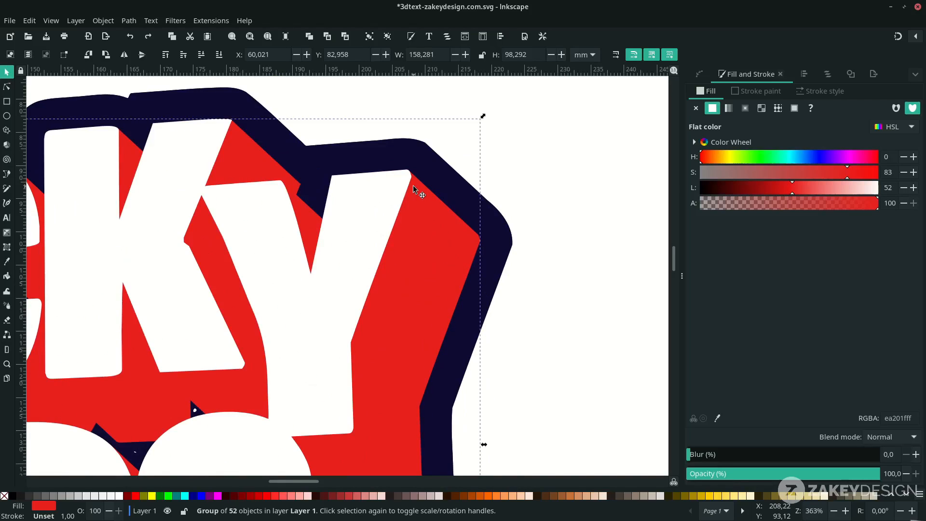
pyautogui.press('n')
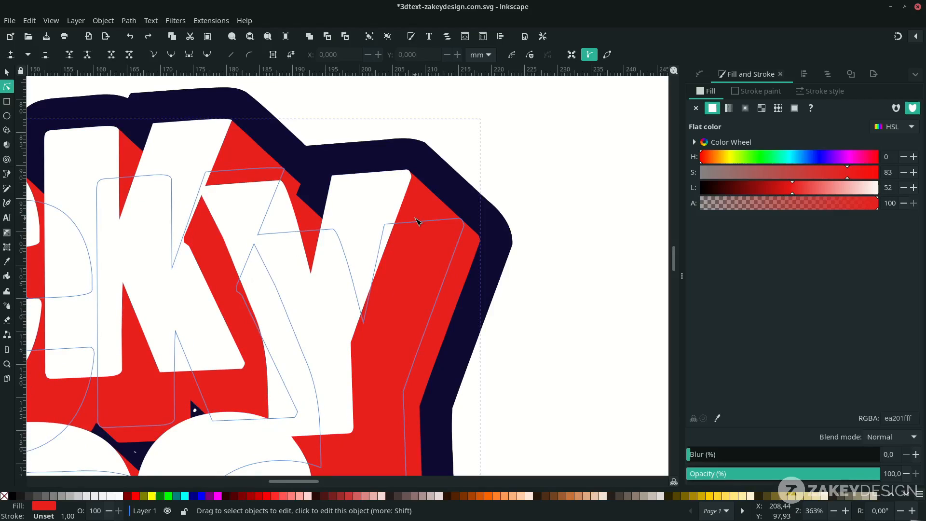
pyautogui.press('s')
pyautogui.click(438, 219)
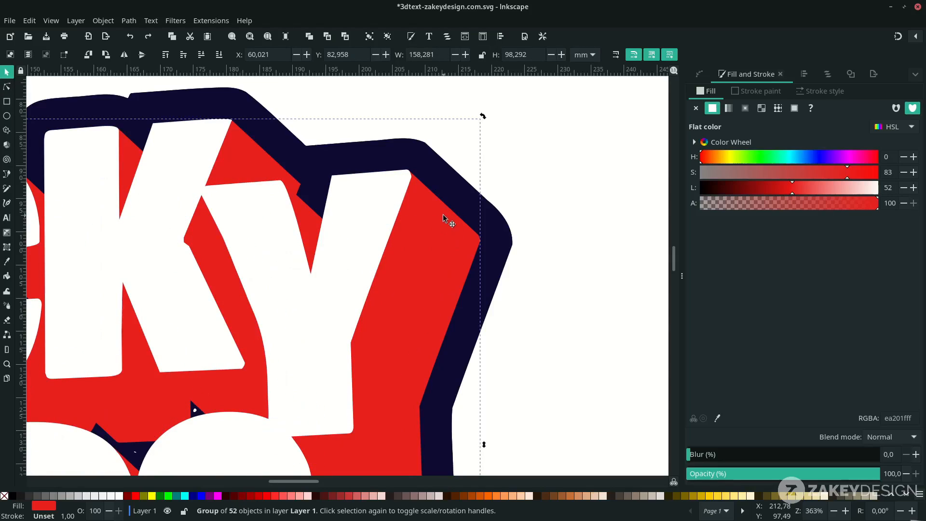
pyautogui.click(128, 21)
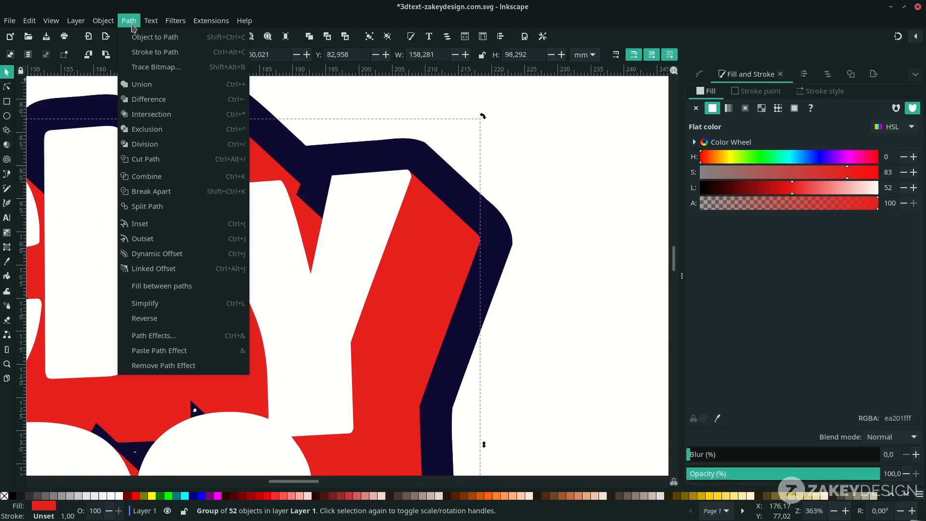
pyautogui.click(185, 176)
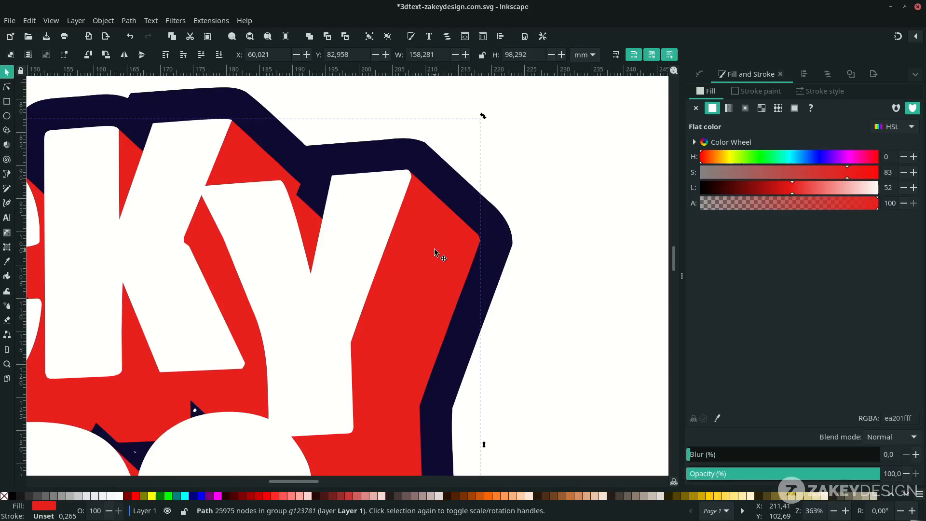
pyautogui.scroll(-1, 434, 248)
pyautogui.press('n')
pyautogui.scroll(-1, 548, 284)
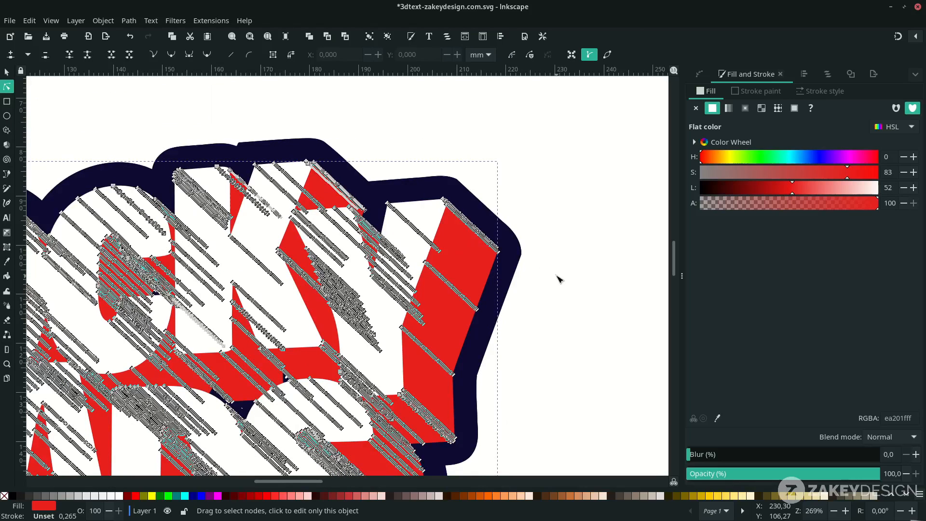
pyautogui.click(558, 278)
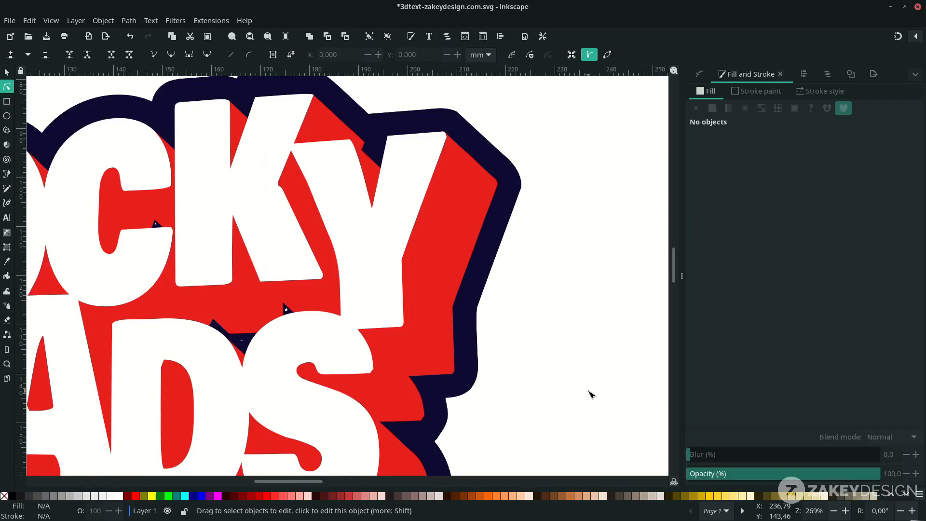
# - Draw a closed straight-sided shape about 21.3 by 13.7 mm around the extrusion's underside at the foot of the letter Y
pyautogui.press('b')
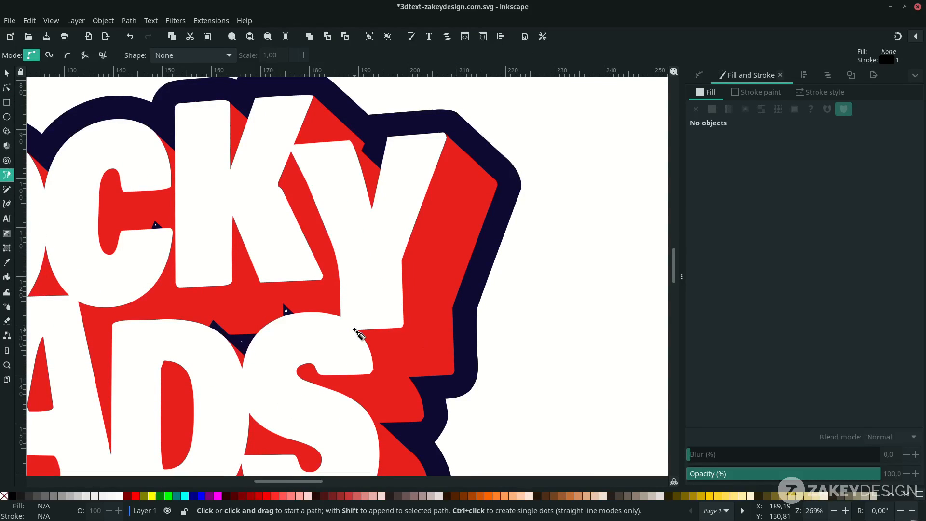
pyautogui.click(461, 378)
pyautogui.click(395, 317)
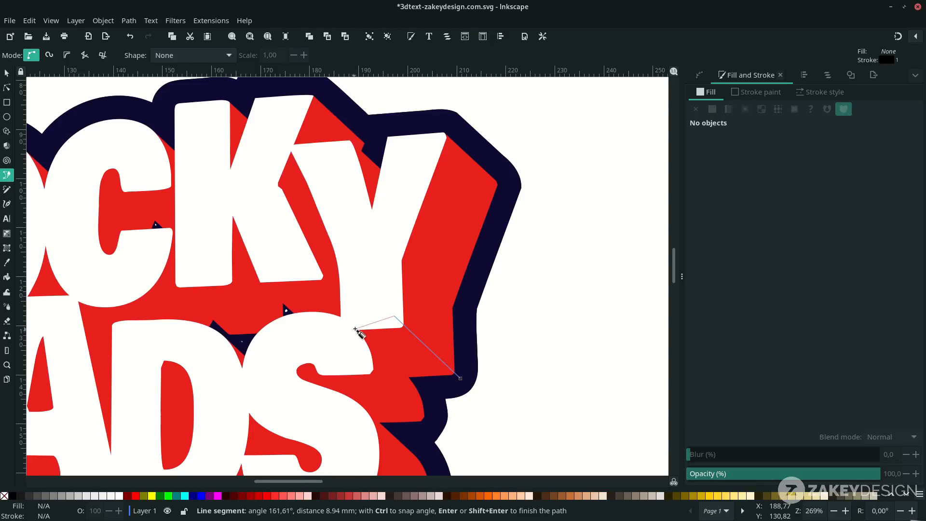
pyautogui.click(359, 330)
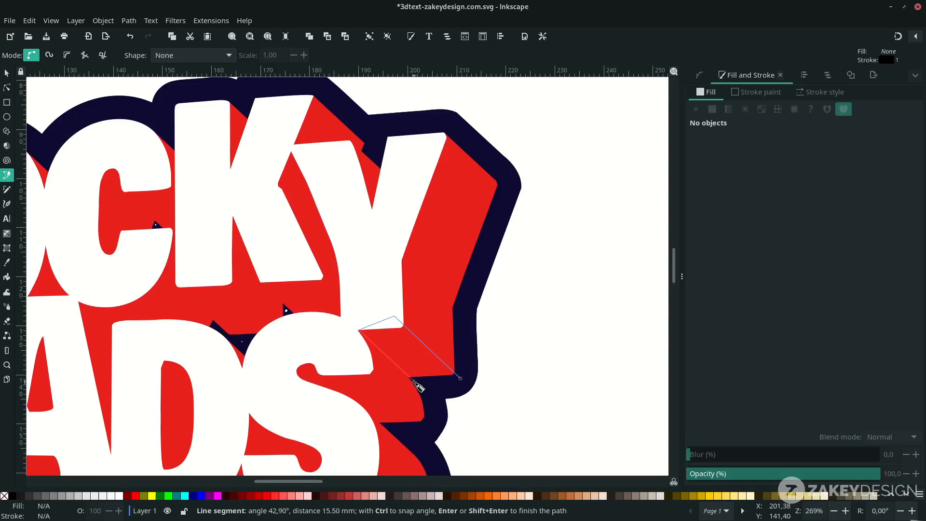
pyautogui.click(461, 378)
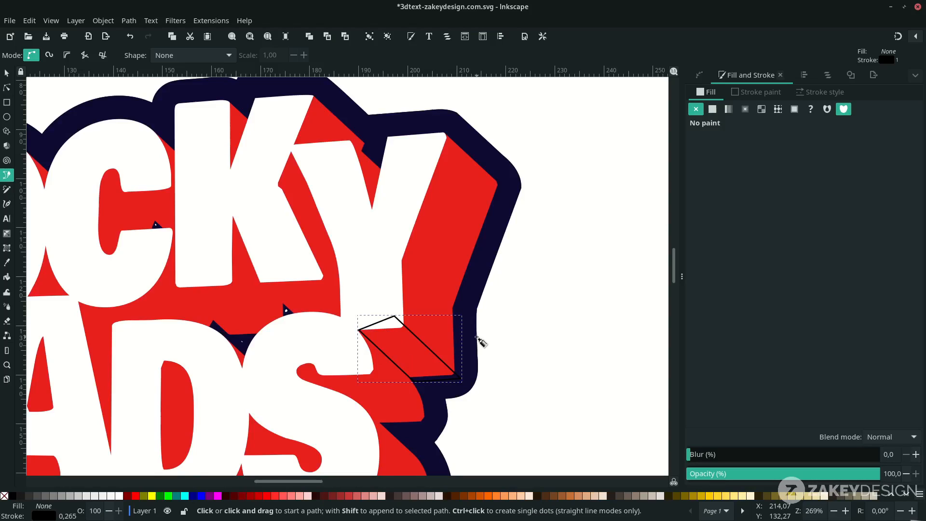
# - Try to divide the first page's red extrusion group with the straight-sided shape drawn at the foot of the Y
pyautogui.scroll(2, 383, 299)
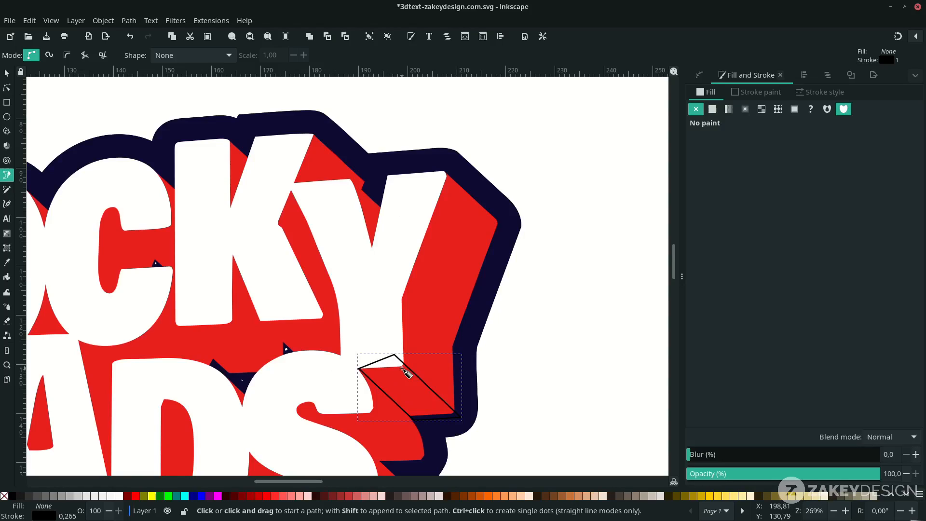
pyautogui.press('s')
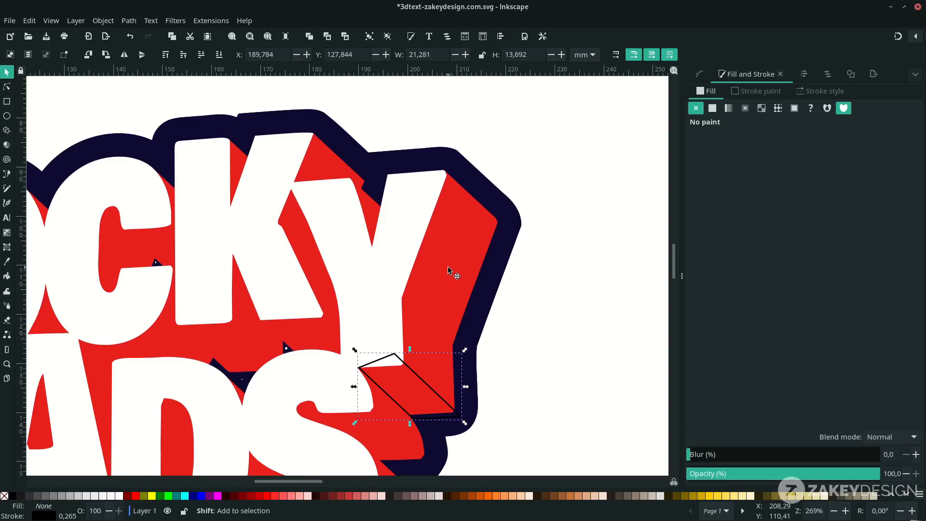
pyautogui.keyDown('shift'); pyautogui.click(461, 261); pyautogui.keyUp('shift')
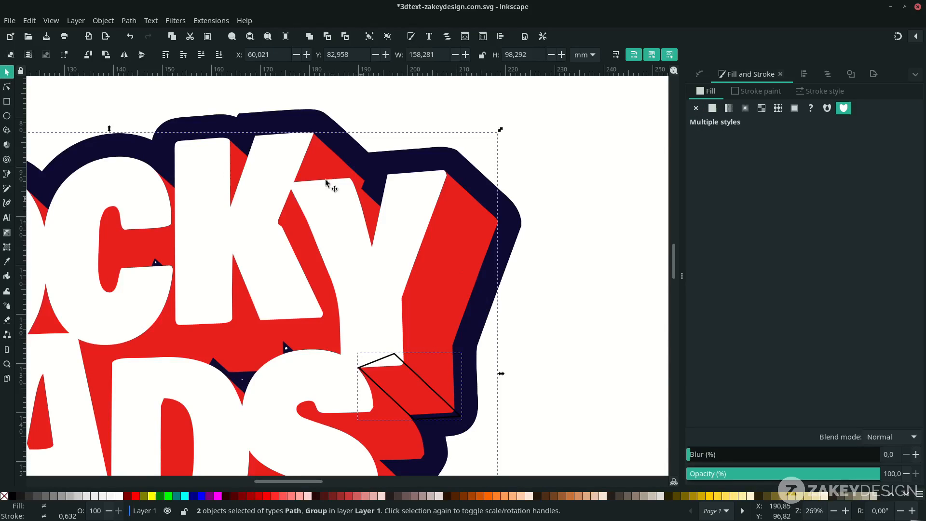
pyautogui.click(129, 21)
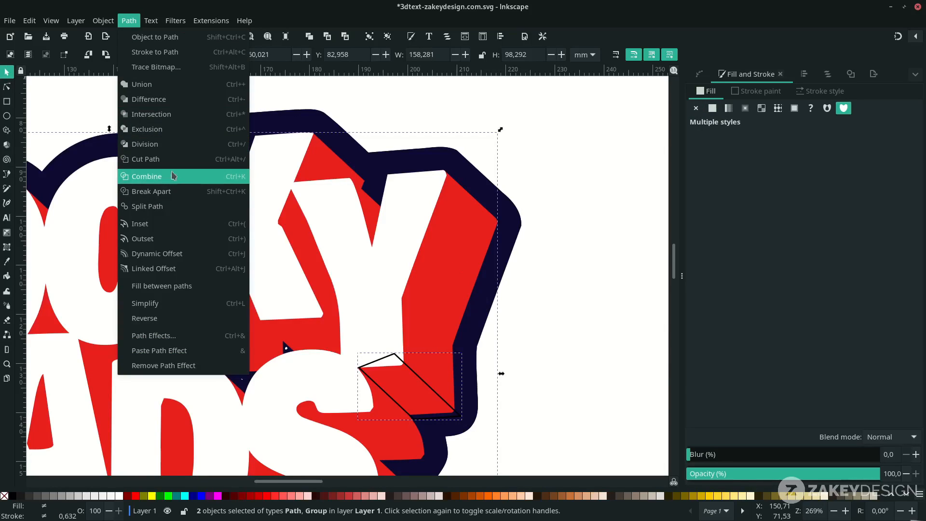
pyautogui.click(179, 145)
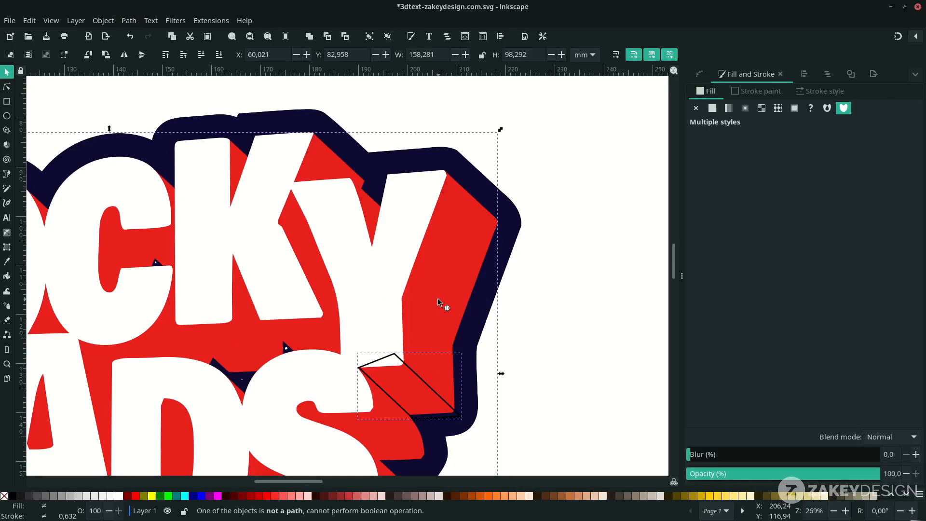
# - Divide the red extrusion path inside its group using the straight-sided shape at the foot of the Y
pyautogui.press('n')
pyautogui.click(476, 234)
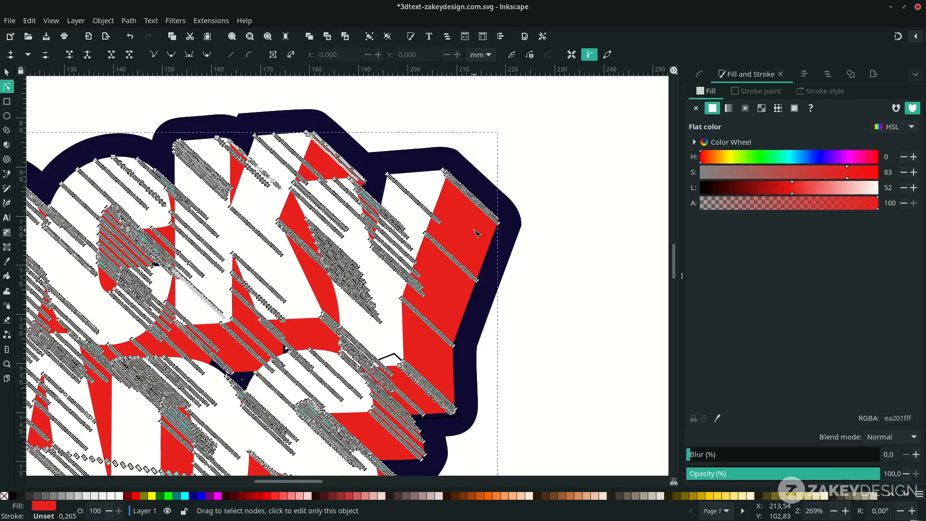
pyautogui.keyDown('shift'); pyautogui.click(395, 357); pyautogui.keyUp('shift')
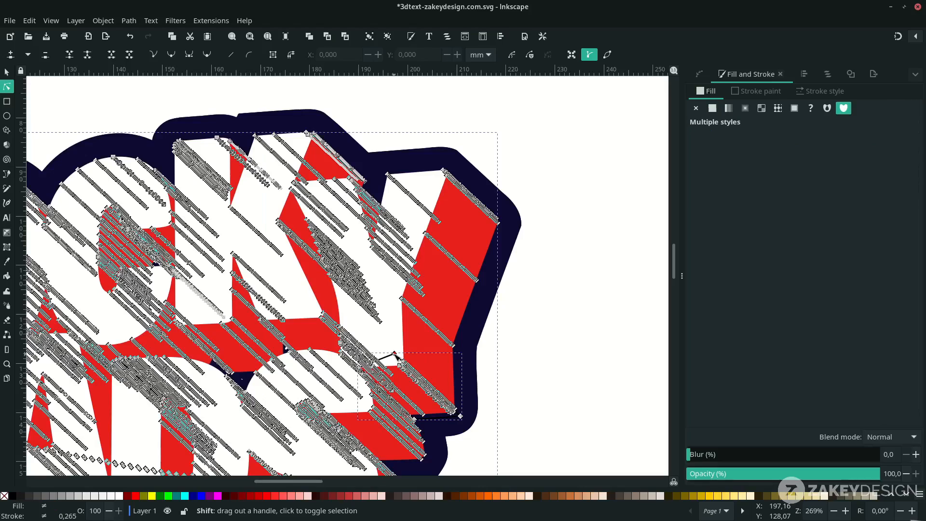
pyautogui.click(129, 21)
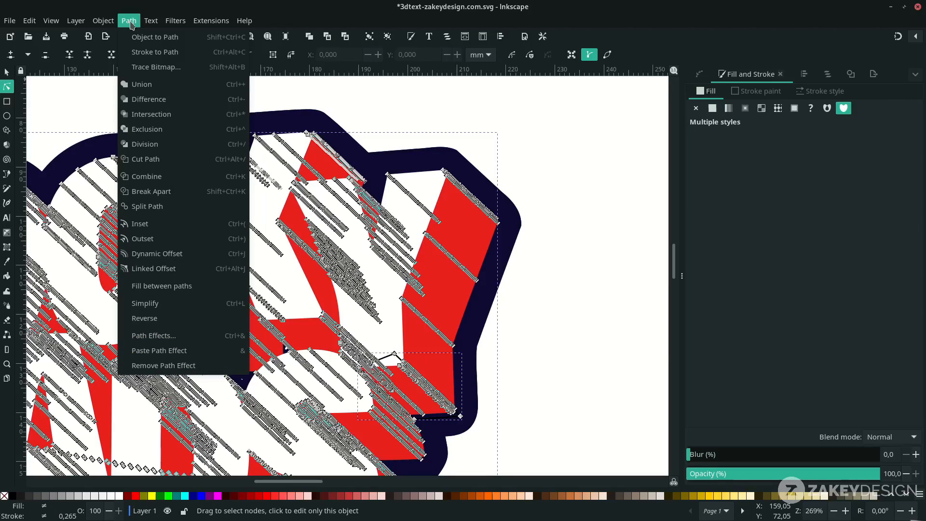
pyautogui.click(172, 144)
pyautogui.click(539, 388)
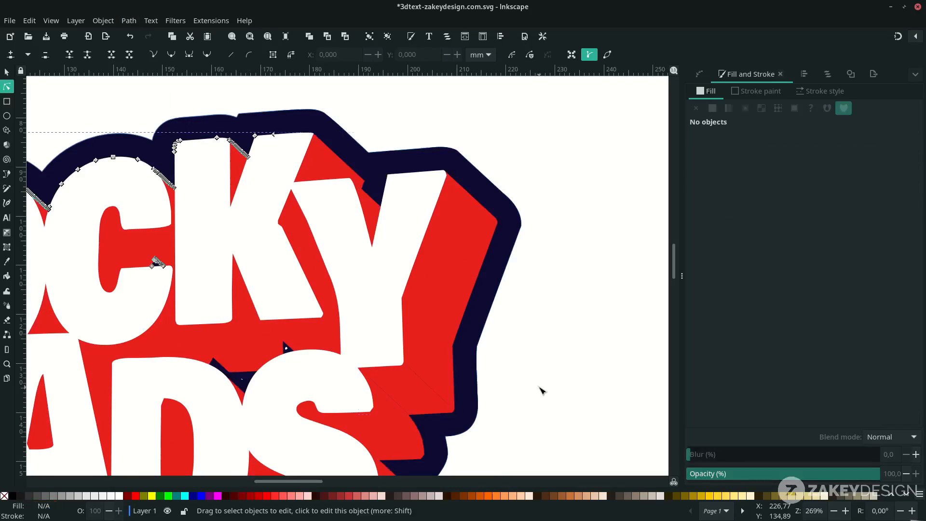
# - Fill the separated underside piece at the foot of the Y with the dark red 921e1fff sampled from the palette
pyautogui.scroll(-1, 411, 390)
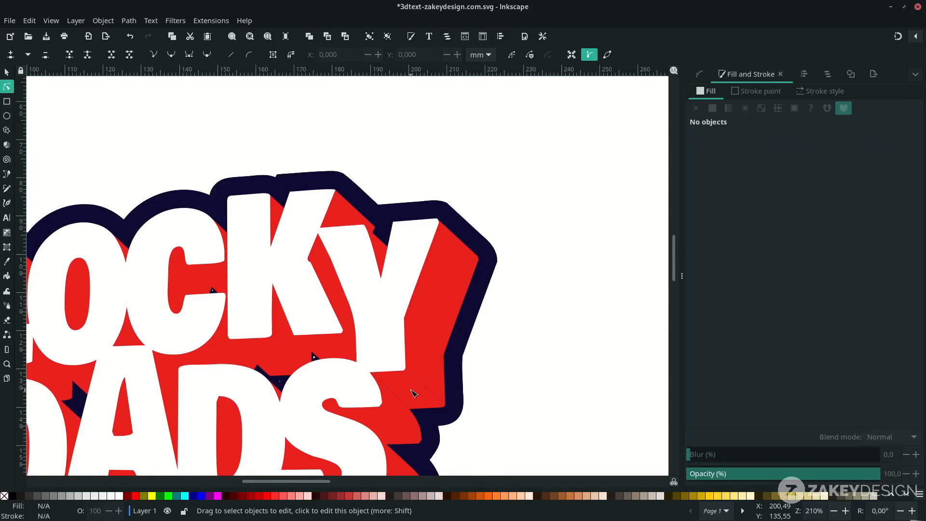
pyautogui.click(413, 393)
pyautogui.scroll(-5, 414, 393)
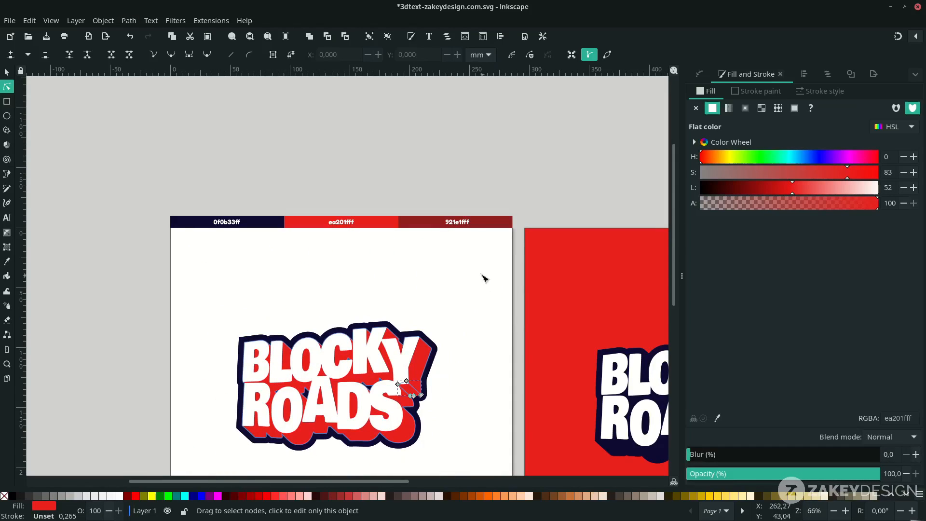
pyautogui.press('d')
pyautogui.click(427, 223)
pyautogui.press('s')
pyautogui.scroll(4, 422, 388)
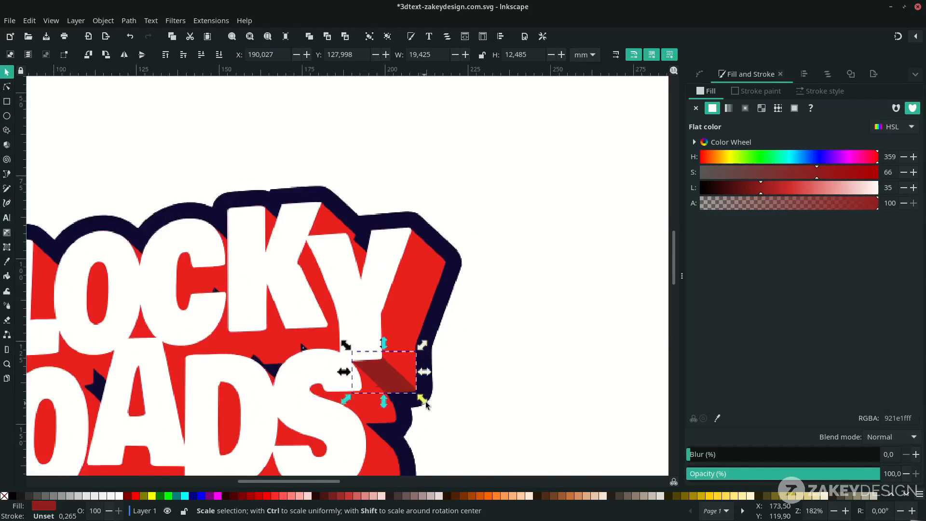
pyautogui.press('Escape')
# - Move the dark red piece's corner node beside the Y's foot to about X 185.7, Y 130 mm, behind the letter S
pyautogui.scroll(1, 365, 408)
pyautogui.click(369, 365)
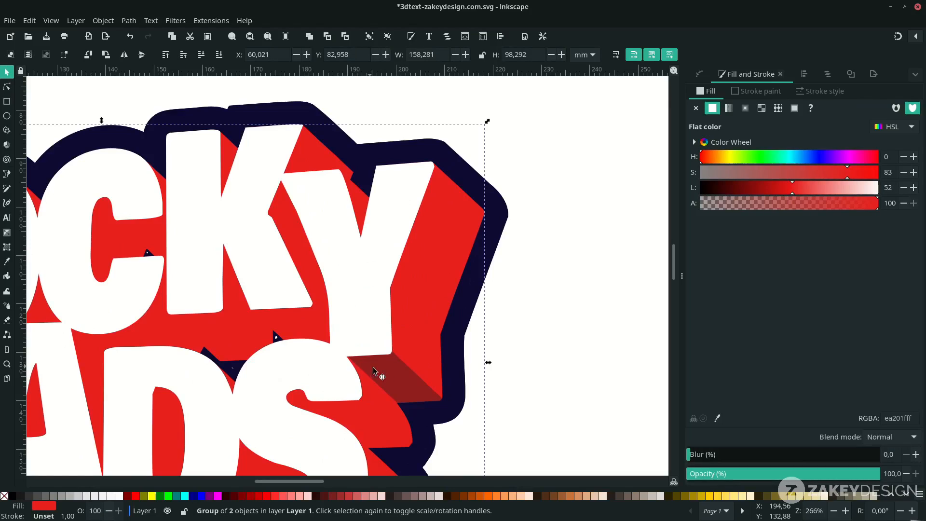
pyautogui.press('n')
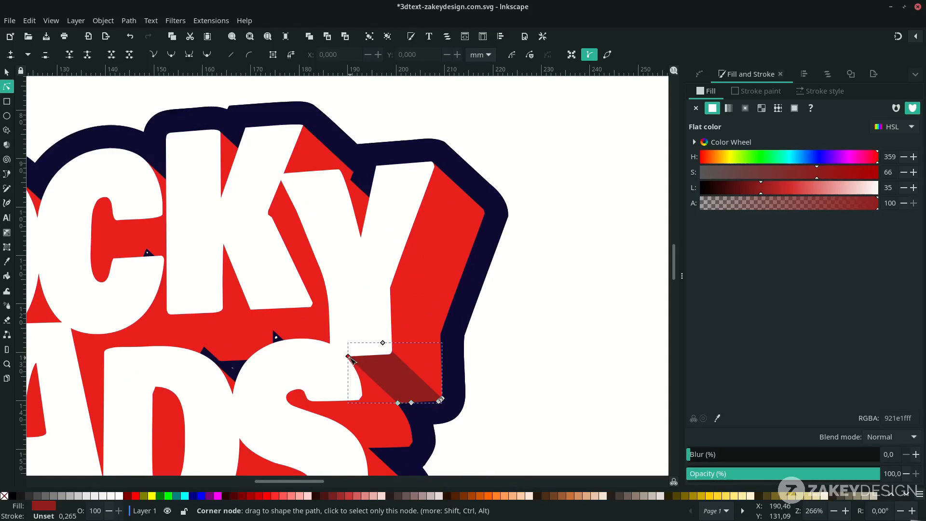
pyautogui.moveTo(348, 357); pyautogui.dragTo(341, 357)
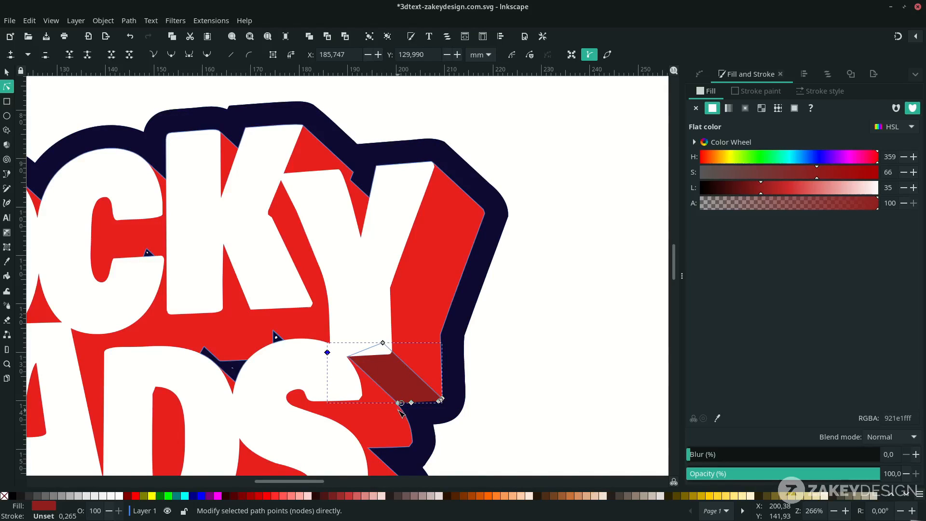
pyautogui.click(509, 414)
pyautogui.scroll(-3, 509, 415)
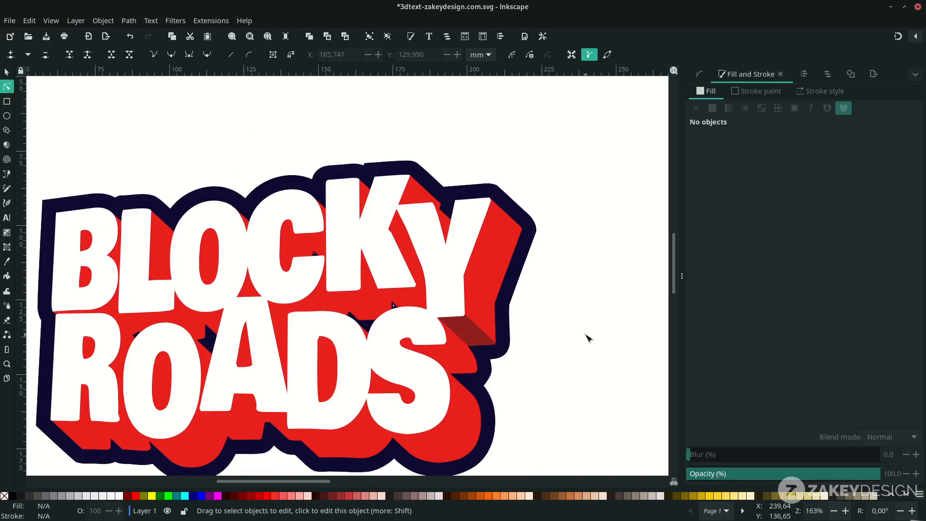
# - Draw a closed straight-sided shape about 21 by 20 mm around the extrusion's underside below the K's slanted leg
pyautogui.scroll(-1, 585, 334)
pyautogui.press('s')
pyautogui.scroll(4, 457, 303)
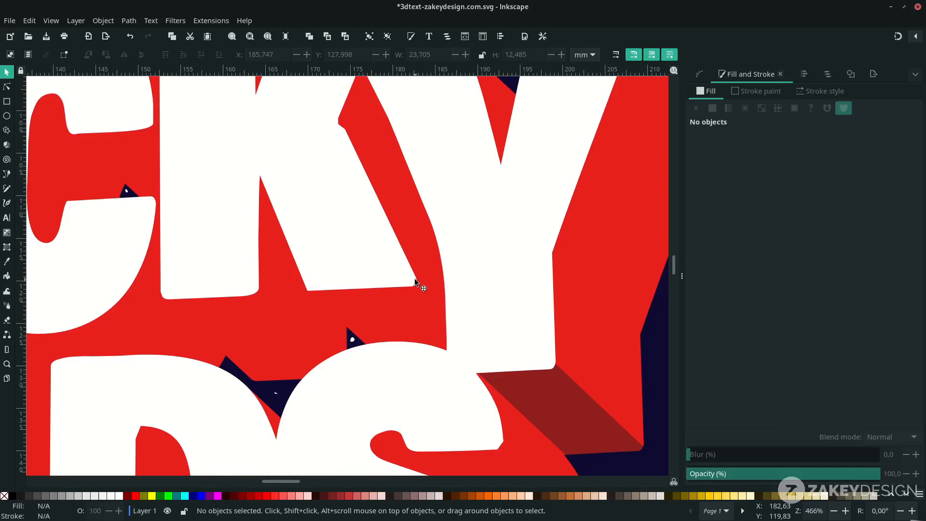
pyautogui.press('b')
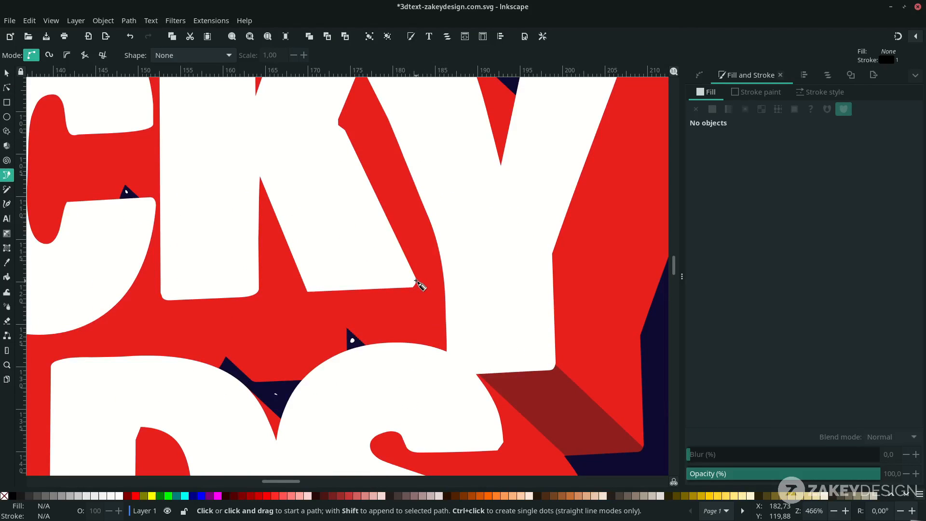
pyautogui.scroll(2, 418, 285)
pyautogui.click(415, 279)
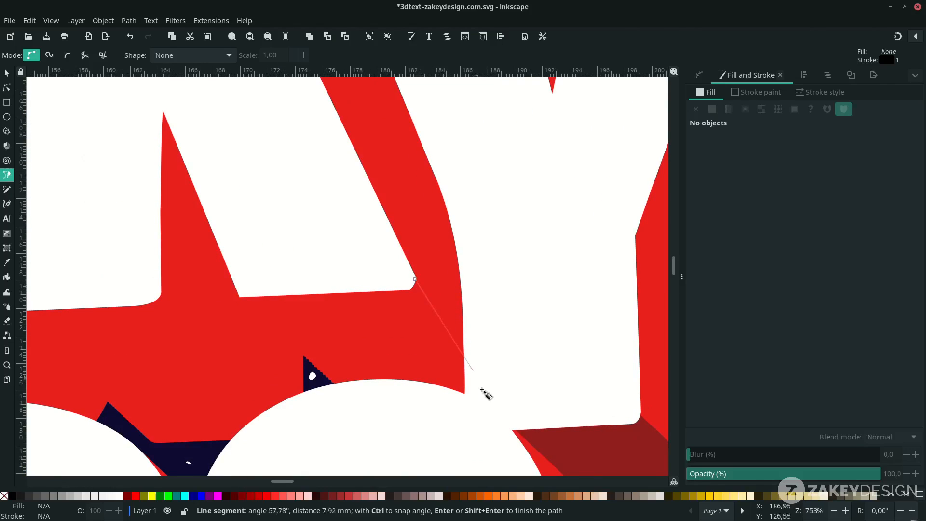
pyautogui.scroll(-4, 506, 418)
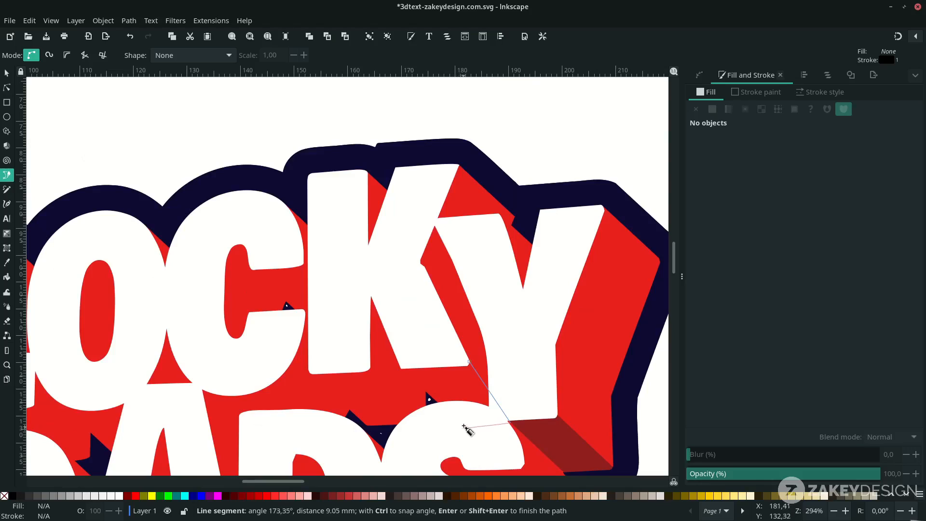
pyautogui.click(402, 367)
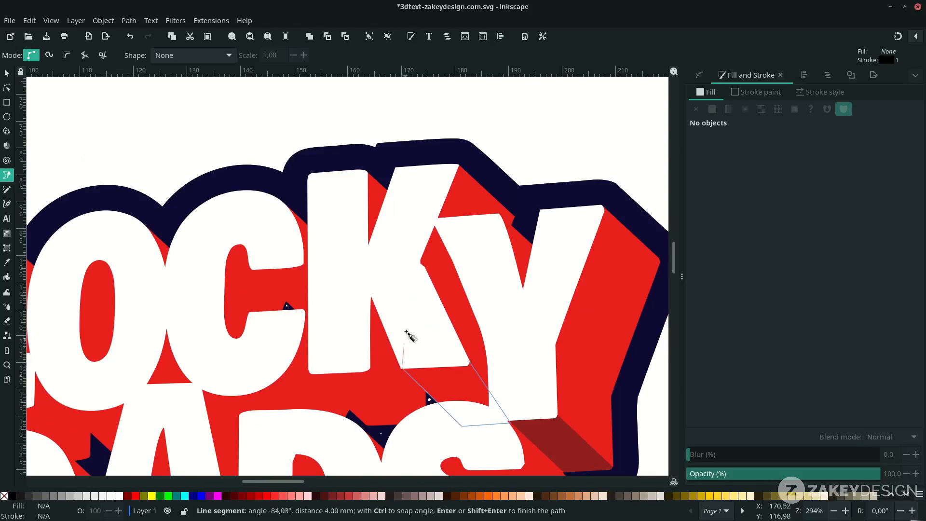
pyautogui.click(401, 369)
pyautogui.click(399, 317)
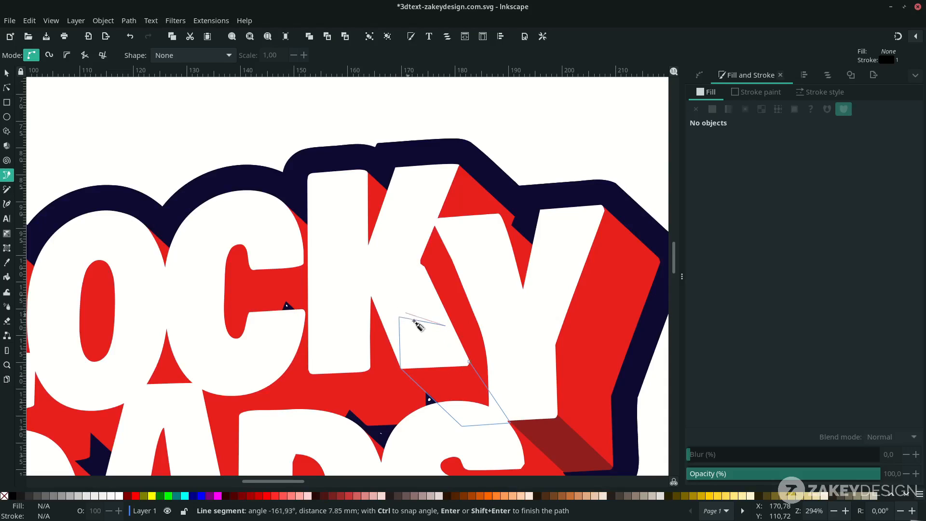
pyautogui.click(471, 362)
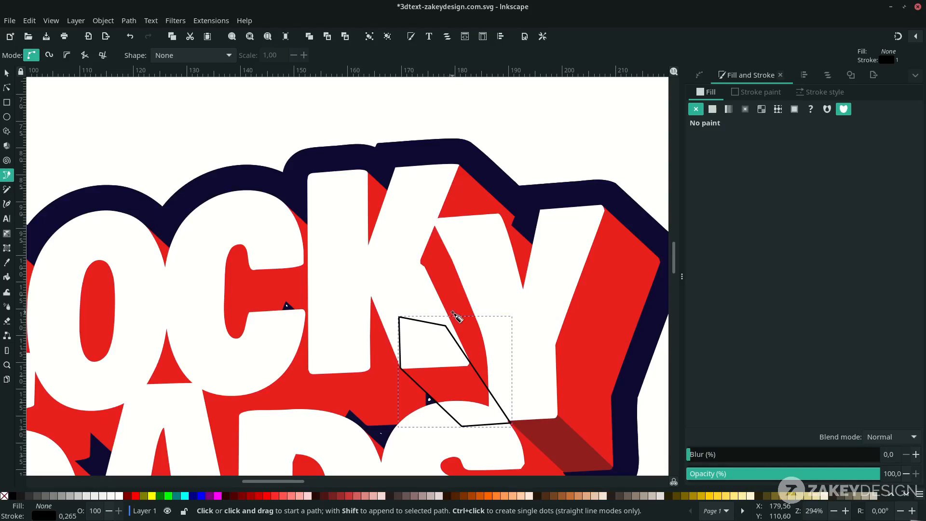
# - Divide the red extrusion with the shape below the K's slanted leg and fill the resulting piece with dark red 921e1fff
pyautogui.press('n')
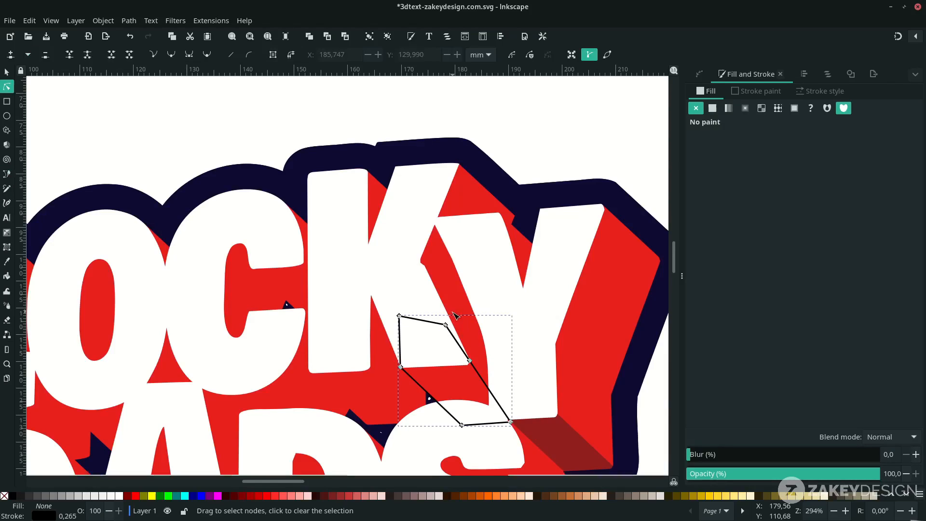
pyautogui.keyDown('shift'); pyautogui.click(448, 286); pyautogui.keyUp('shift')
pyautogui.click(127, 21)
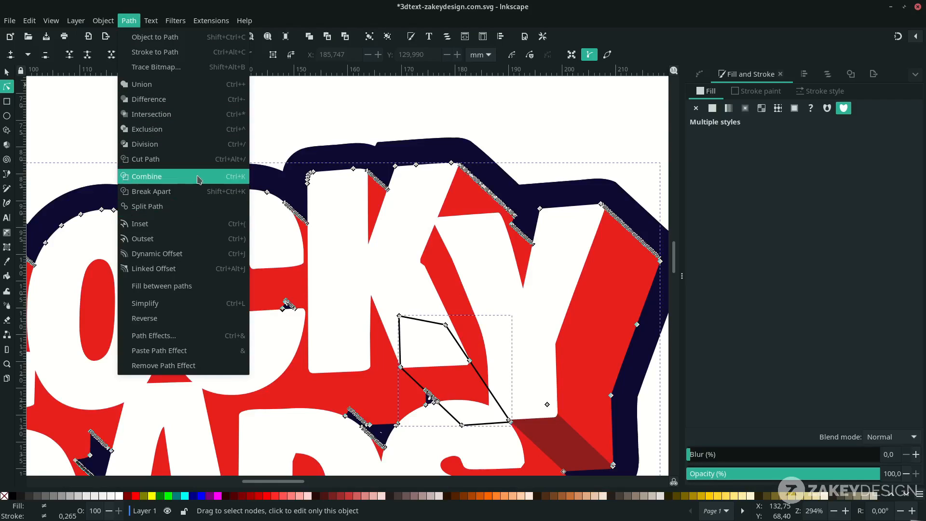
pyautogui.click(196, 152)
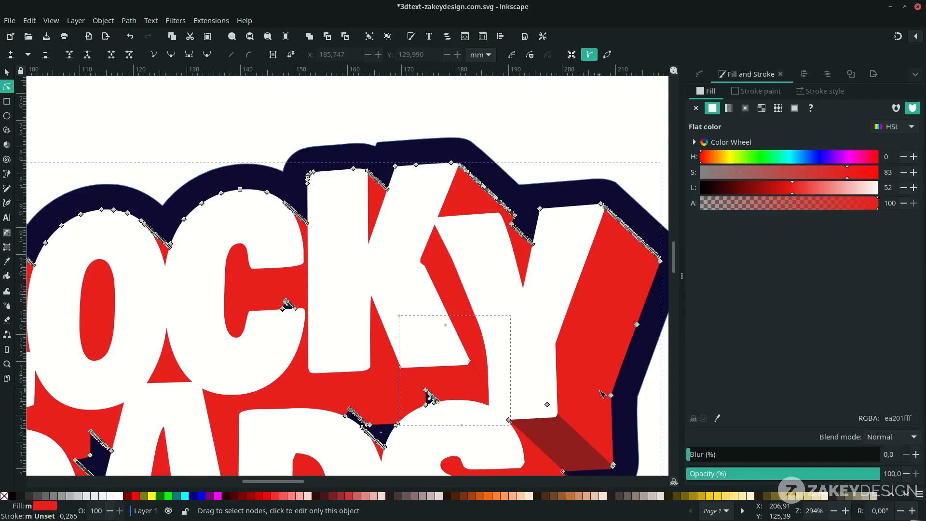
pyautogui.press('d')
pyautogui.scroll(-1, 602, 394)
pyautogui.click(564, 430)
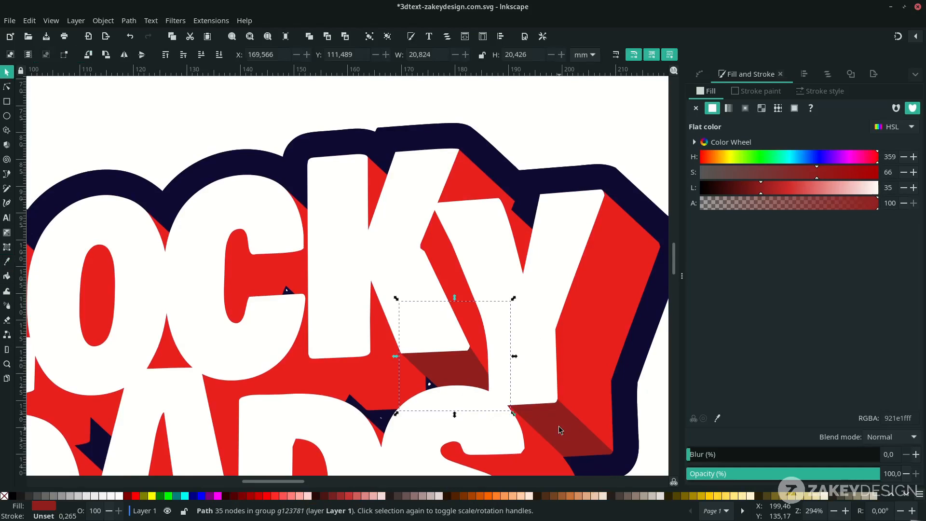
pyautogui.press('n')
pyautogui.scroll(3, 559, 430)
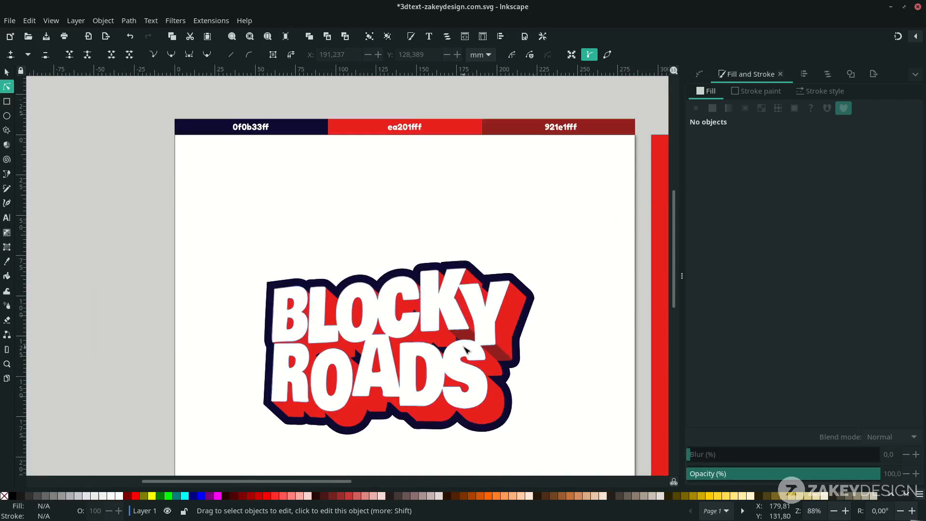
# - Cut out the extrusion's underside below the K's vertical stem with a closed straight-sided shape and fill the piece with dark red 921e1fff
pyautogui.press('b')
pyautogui.scroll(6, 464, 349)
pyautogui.click(382, 273)
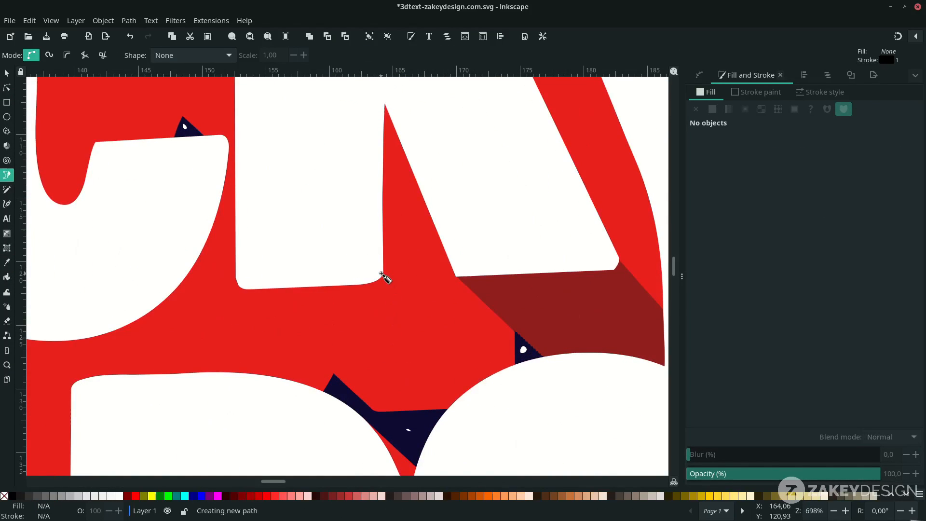
pyautogui.click(546, 403)
pyautogui.click(460, 420)
pyautogui.click(378, 410)
pyautogui.click(238, 283)
pyautogui.click(358, 246)
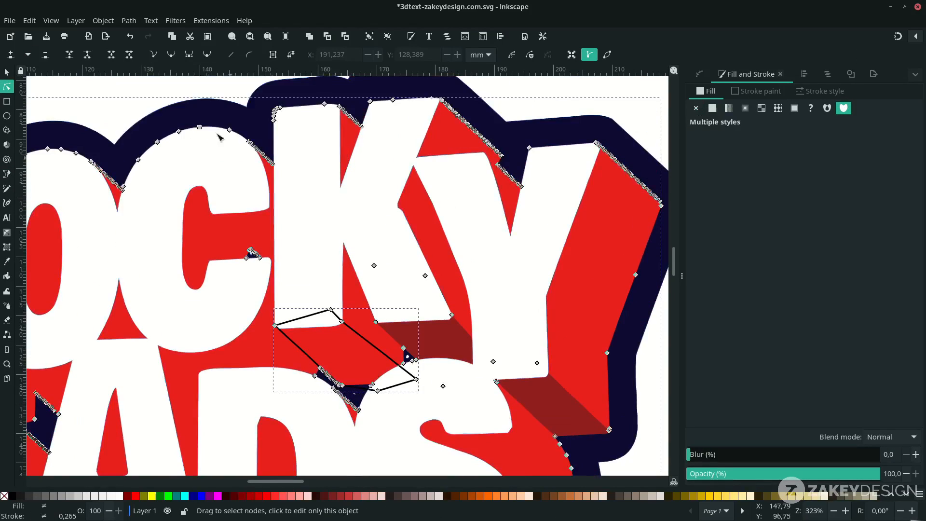
pyautogui.click(129, 20)
pyautogui.click(195, 144)
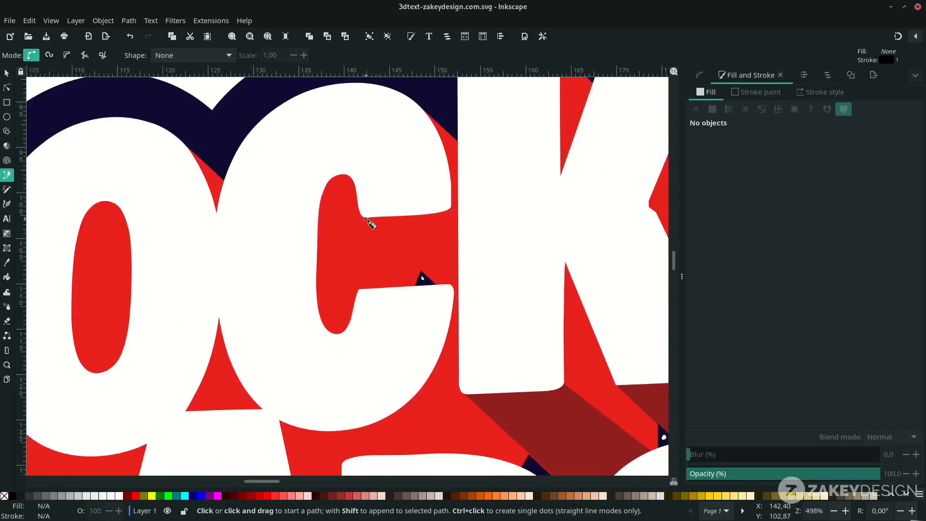
# - Cut out the extrusion's undersides beneath the C's upper arm and inner curve with straight-sided shapes and fill them with dark red 921e1fff
pyautogui.click(362, 214)
pyautogui.click(475, 322)
pyautogui.click(521, 325)
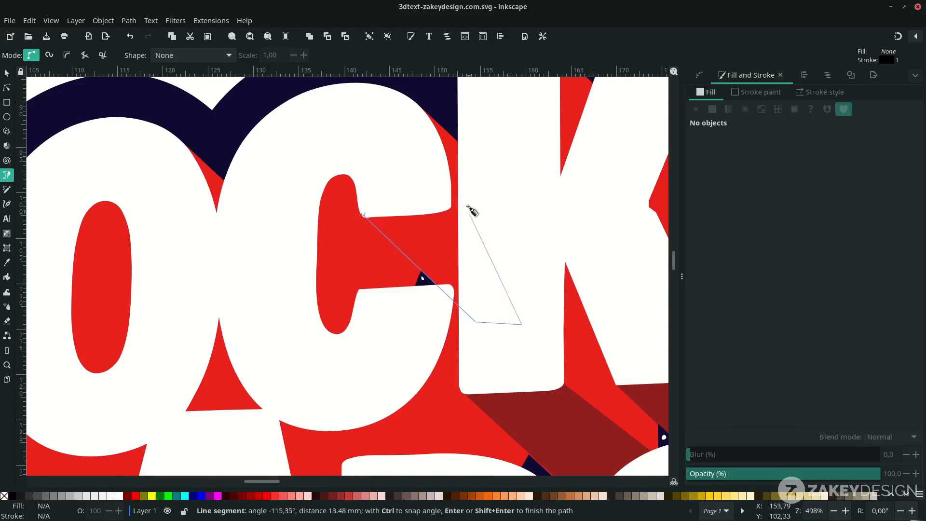
pyautogui.click(512, 255)
pyautogui.click(429, 164)
pyautogui.click(361, 214)
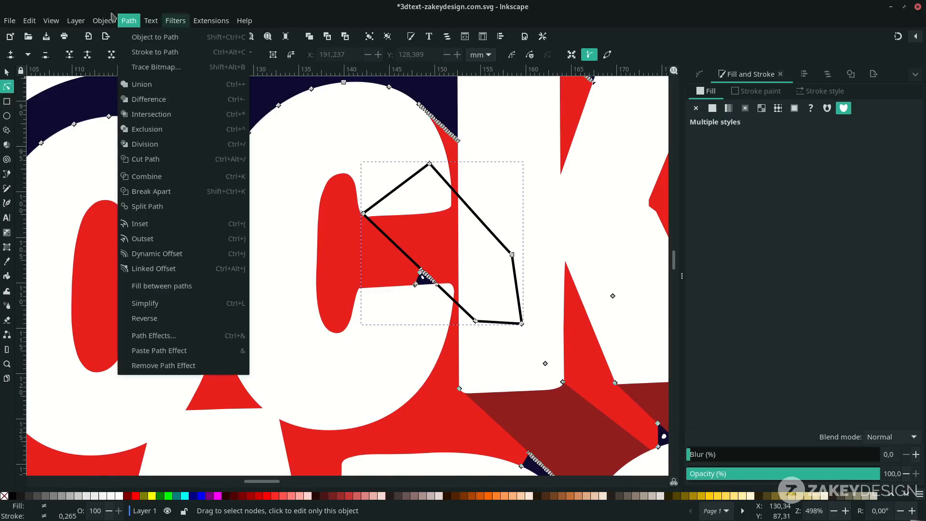
pyautogui.click(196, 144)
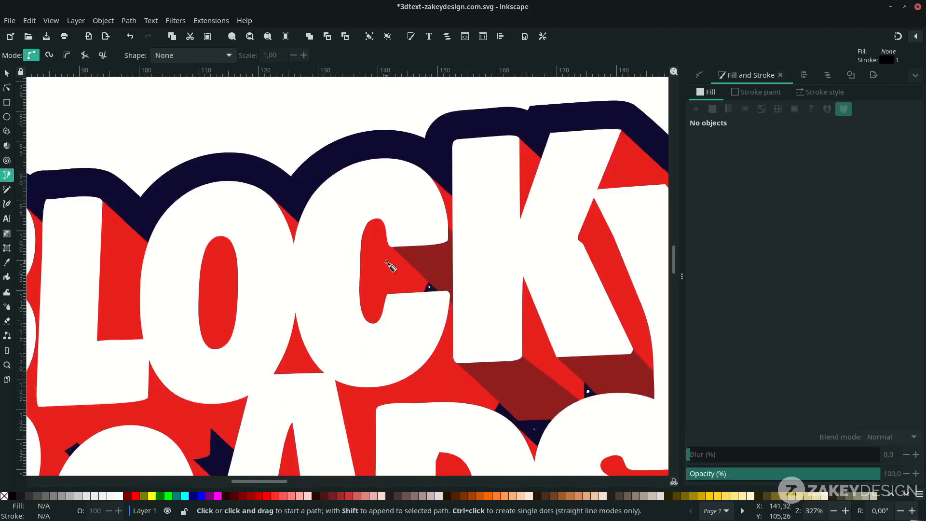
pyautogui.click(389, 245)
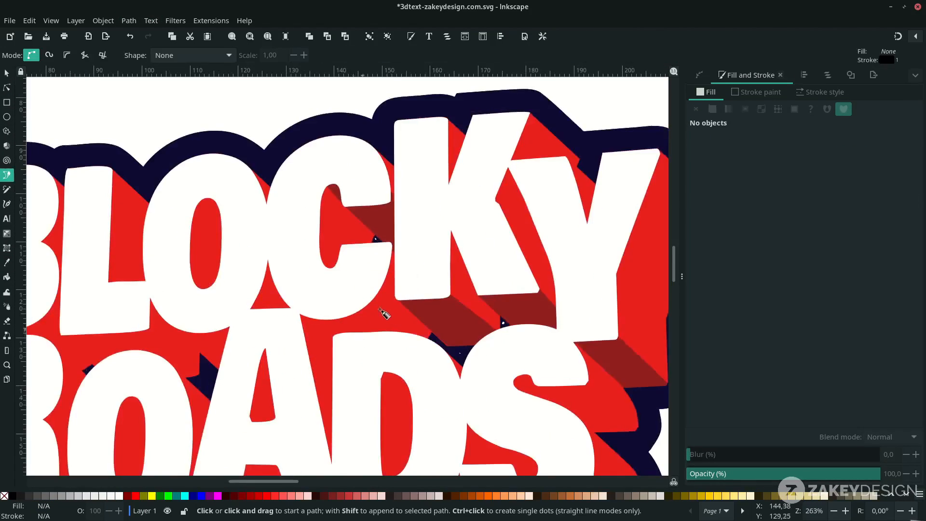
# - Cut out the extrusion's underside below the L with a straight-sided shape and fill the piece with dark red
pyautogui.click(364, 314)
pyautogui.click(336, 380)
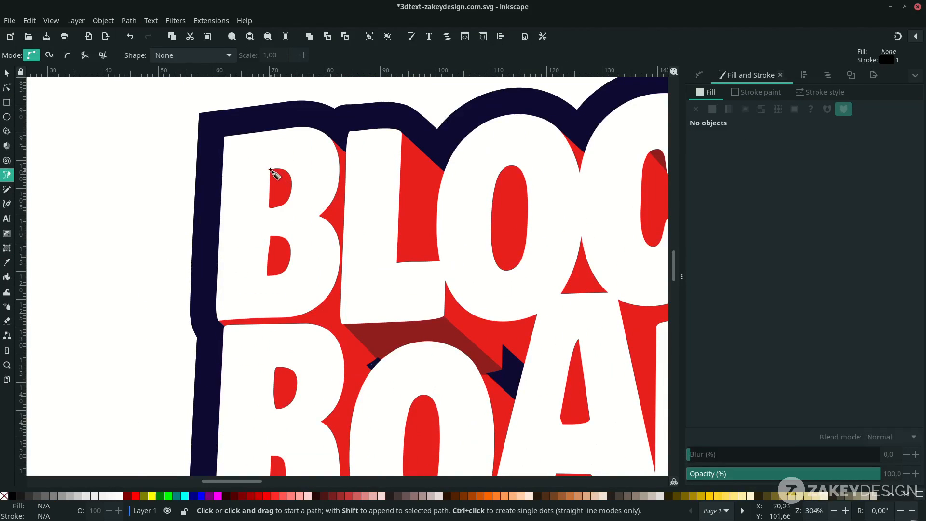
# - Cut out the extrusion's underside inside the B's upper counter with a closed straight-sided shape and fill it with dark red
pyautogui.click(227, 138)
pyautogui.click(308, 198)
pyautogui.click(332, 158)
pyautogui.click(227, 138)
pyautogui.press('s')
pyautogui.click(201, 54)
pyautogui.scroll(-1, 251, 260)
# - Cut out the extrusion's underside inside the B's lower counter with a closed straight-sided shape and fill it with dark red
pyautogui.press('b')
pyautogui.click(271, 211)
pyautogui.click(324, 253)
pyautogui.click(271, 202)
pyautogui.click(270, 210)
pyautogui.click(202, 57)
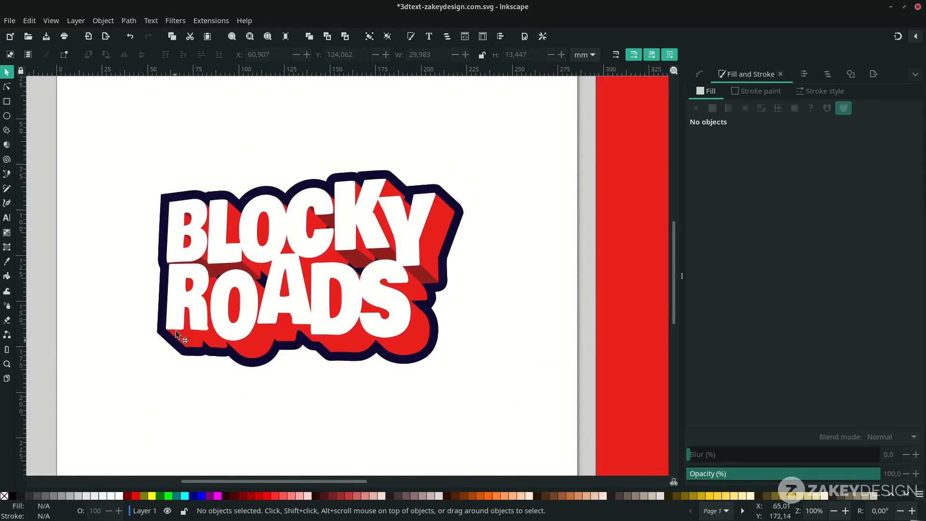
# - Save the logo drawing
pyautogui.hotkey('ctrl', 's')
pyautogui.hotkey('ctrl', 's')
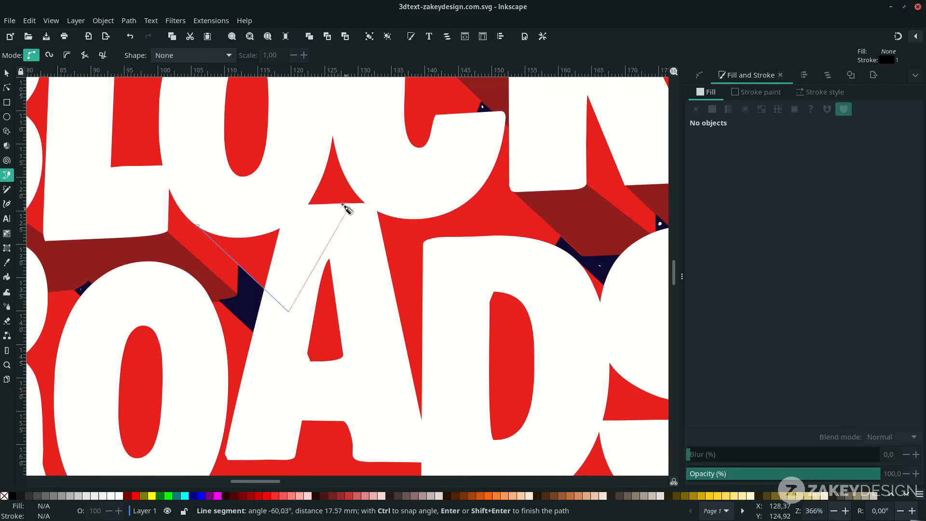
pyautogui.hotkey('ctrl', 's')
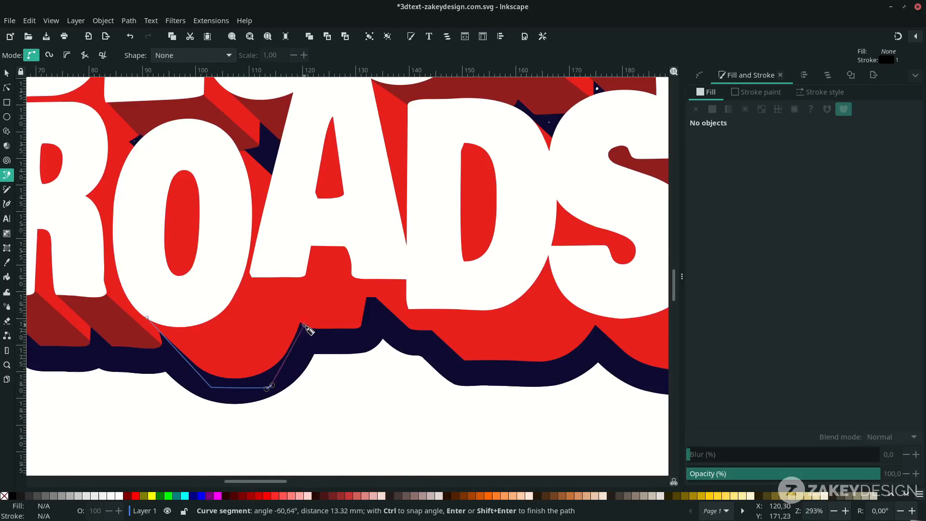
# - Close the shape around the underside below the O of ROADS, divide the red extrusion with it and fill the piece with dark red
pyautogui.click(148, 318)
pyautogui.press('s')
pyautogui.click(254, 347)
pyautogui.keyDown('shift'); pyautogui.click(269, 287); pyautogui.keyUp('shift')
pyautogui.press('n')
pyautogui.click(129, 21)
pyautogui.click(155, 135)
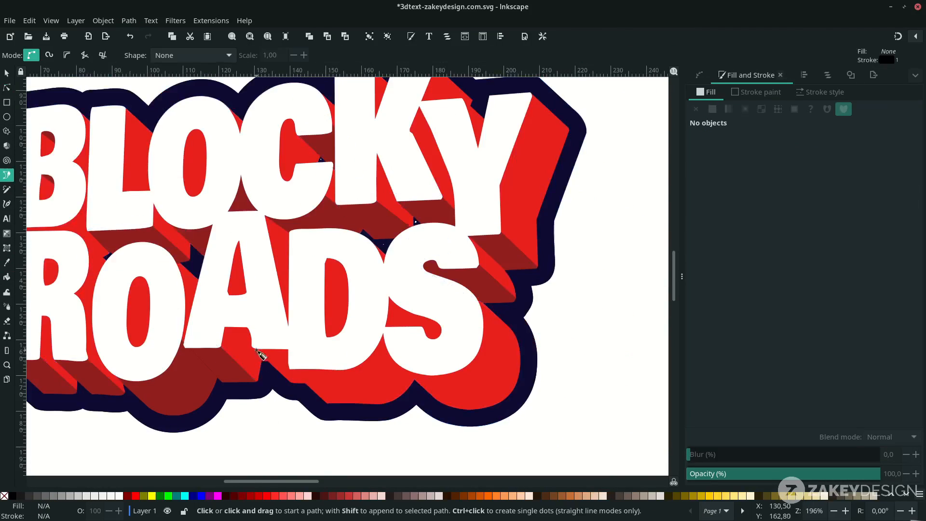
# - Cut out the extrusion's undersides below the A's right foot and the D with straight-sided shapes and fill them with dark red
pyautogui.scroll(3, 256, 350)
pyautogui.click(246, 346)
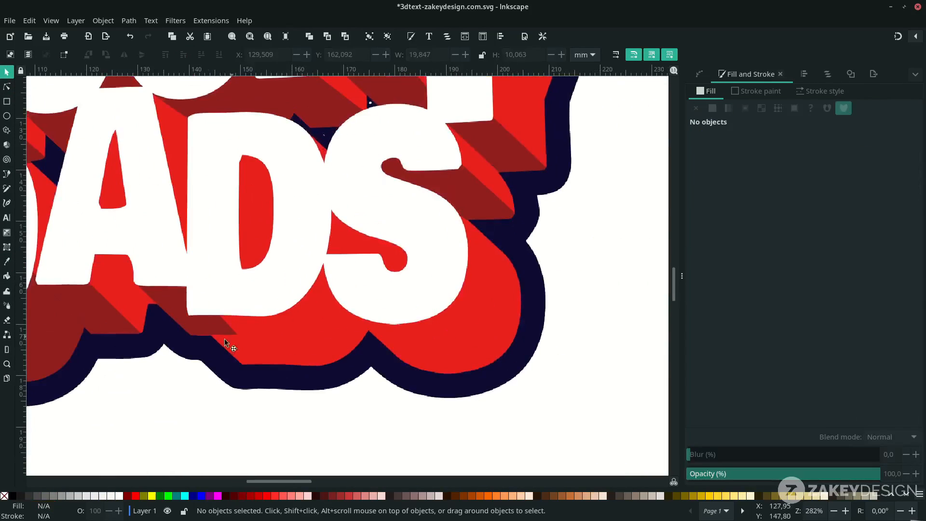
pyautogui.press('b')
pyautogui.click(188, 316)
pyautogui.click(243, 367)
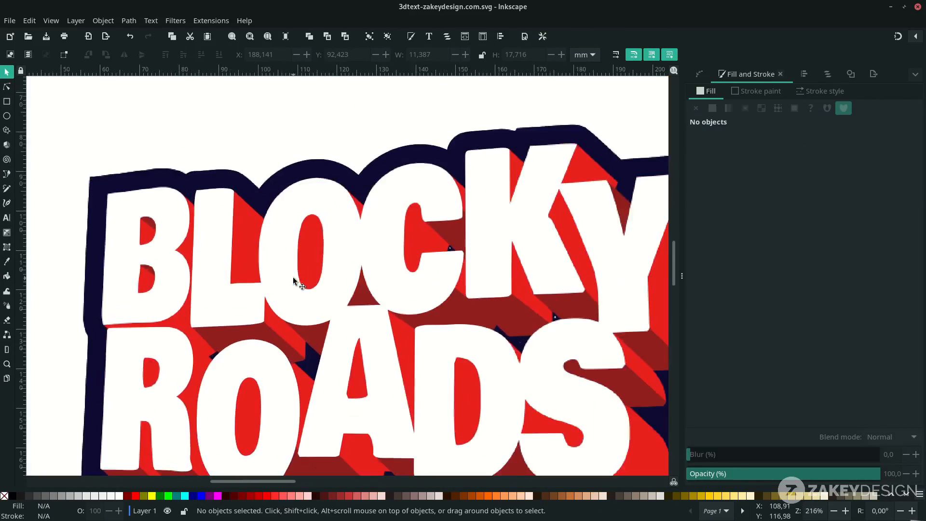
# - Try to draw a straight-sided shape about 20 by 26 mm over the O of BLOCKY for cutting out its underside
pyautogui.press('b')
pyautogui.click(279, 194)
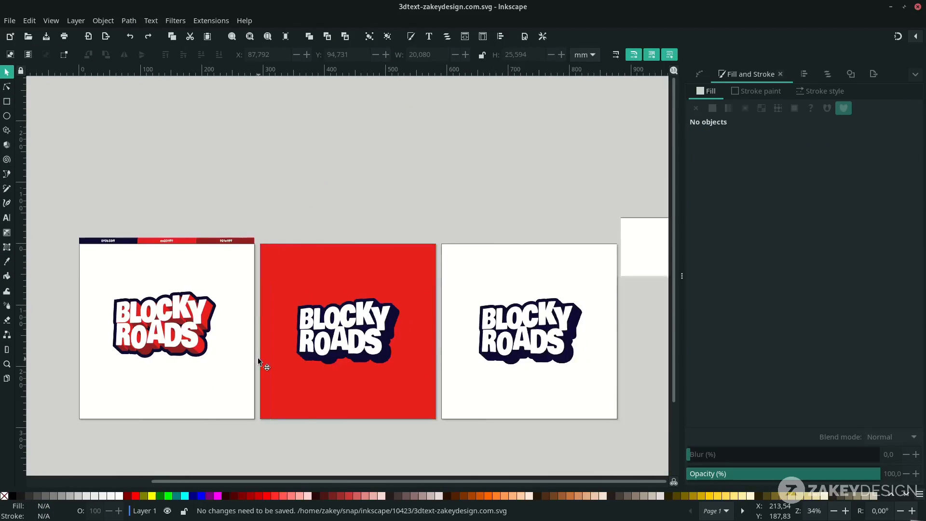
pyautogui.scroll(-2, 258, 357)
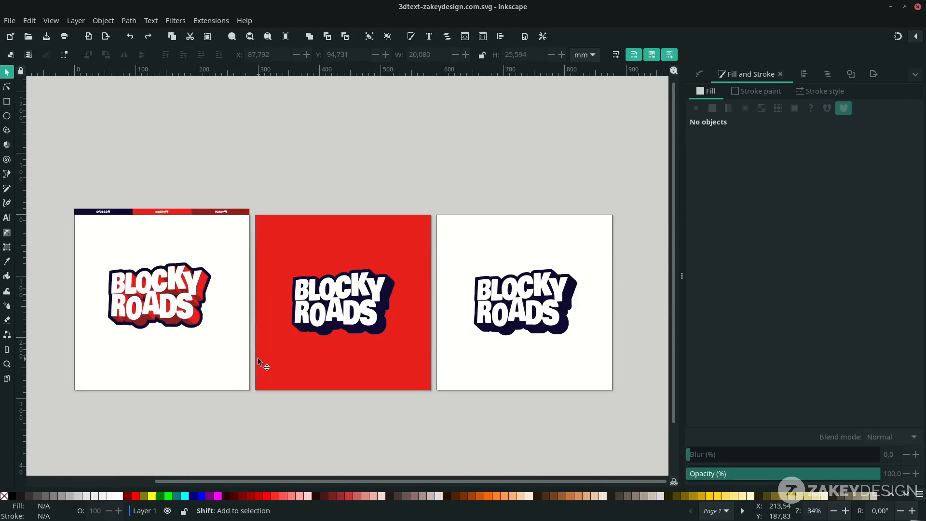